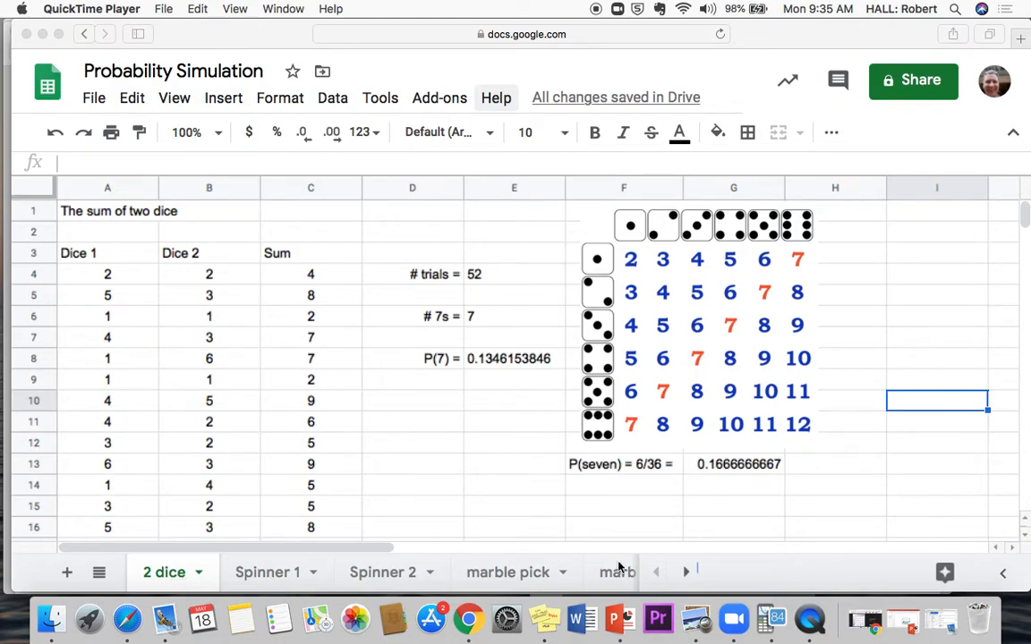
left_click(687, 572)
left_click(686, 573)
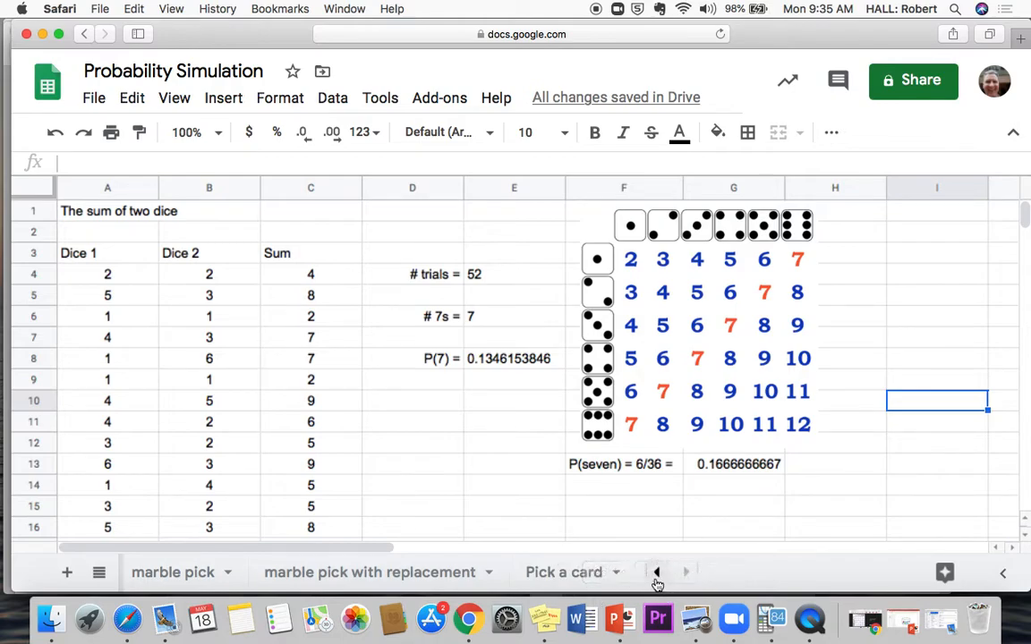
left_click(656, 573)
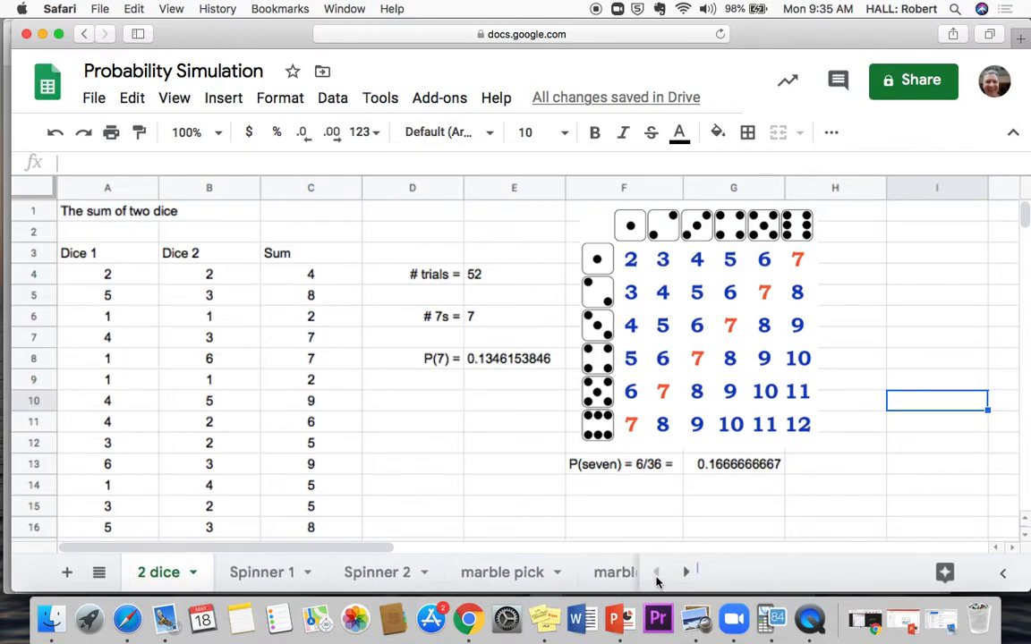
left_click(126, 273)
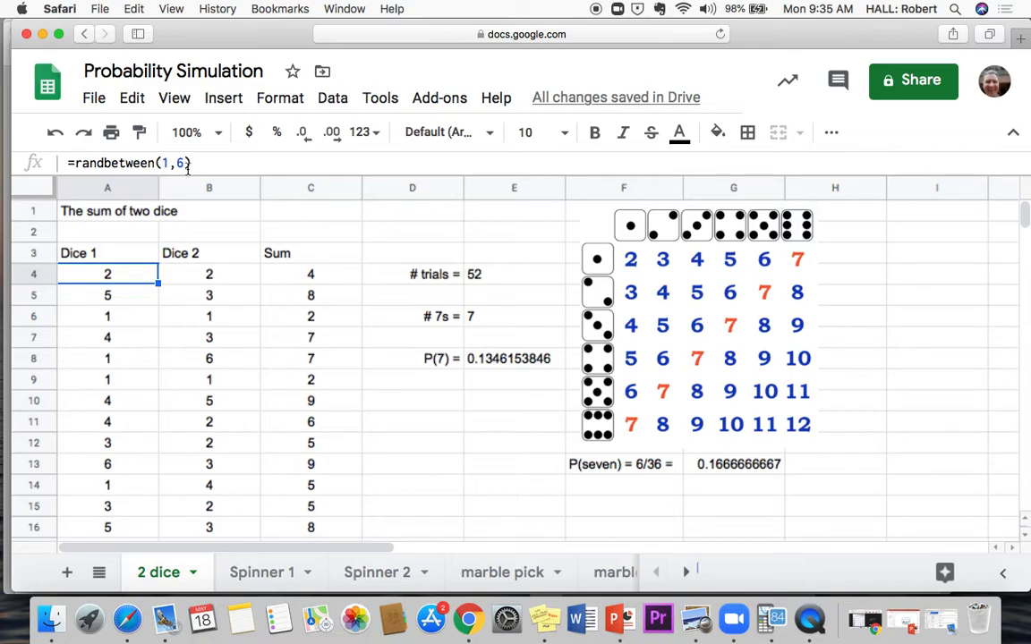
double_click(108, 278)
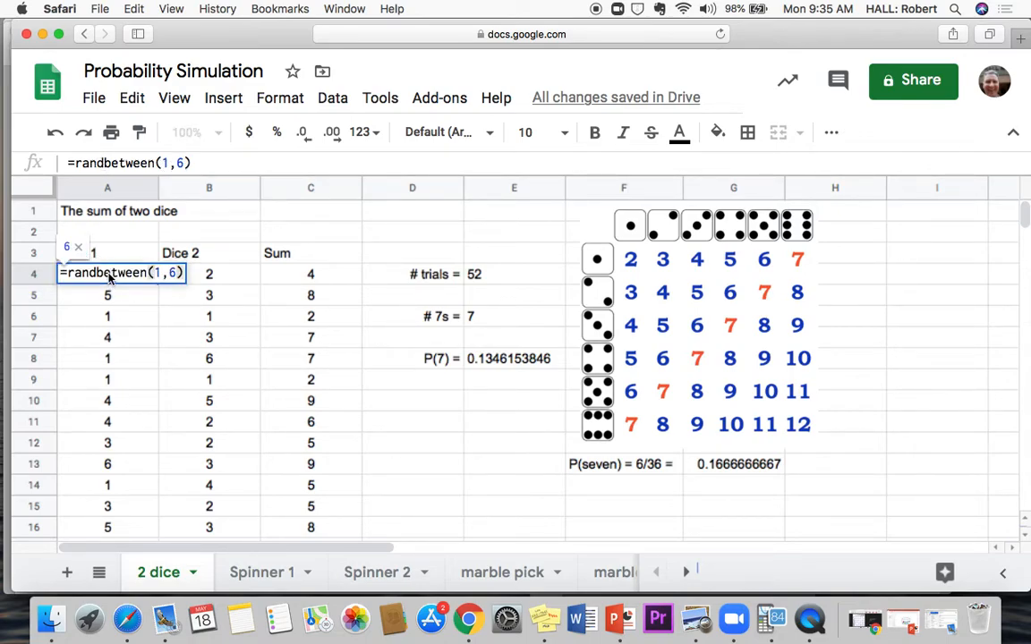
key("BackSpace")
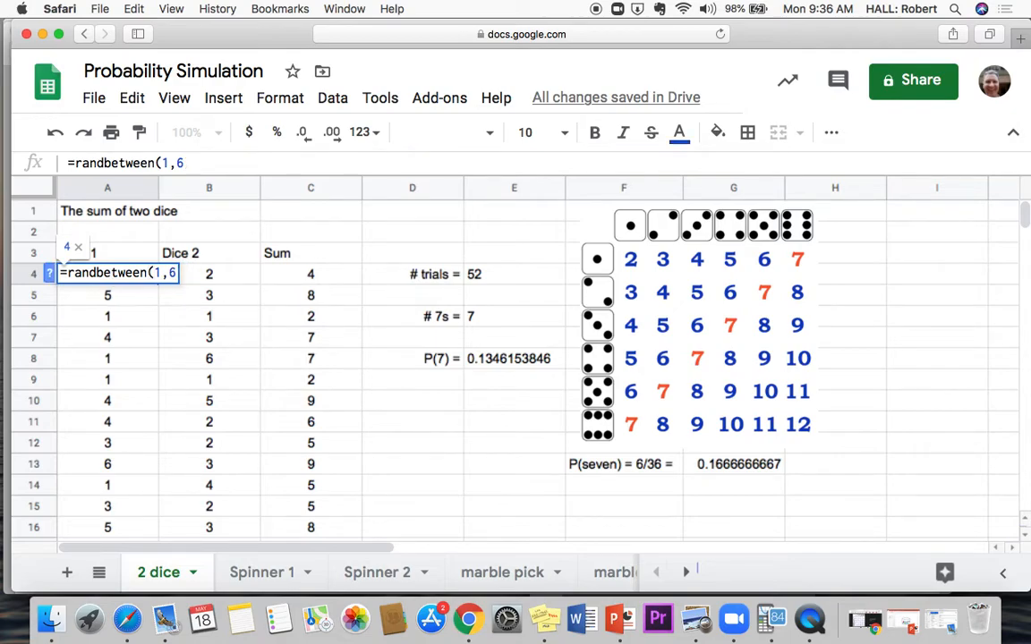
left_click(208, 358)
Clear the first Dice 1 roll in cell A4 and re-enter it as the formula =randbetween(1,6)
left_click(119, 274)
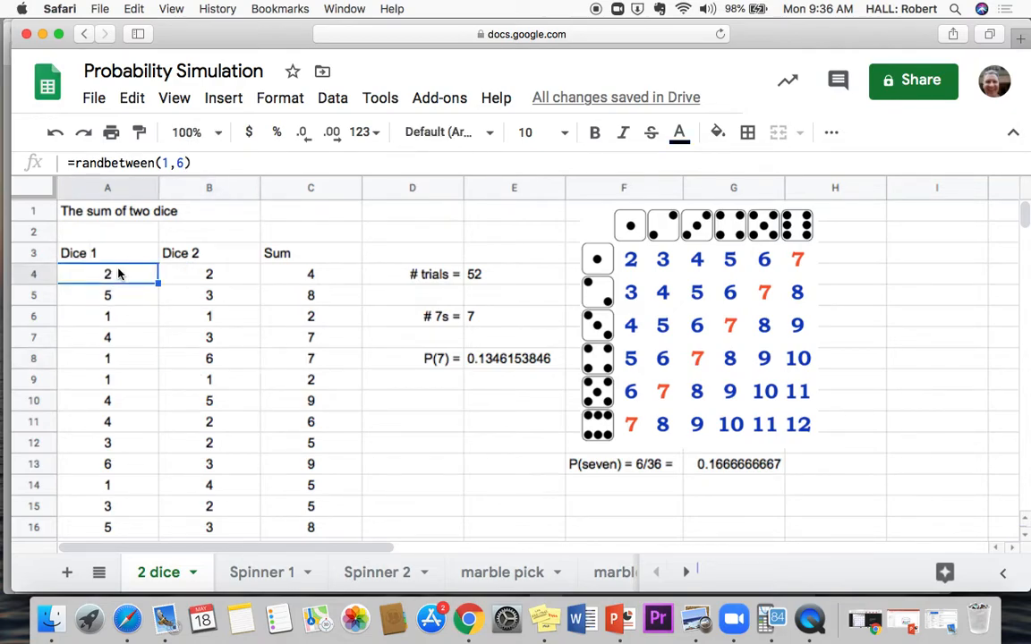
key("BackSpace")
type("=")
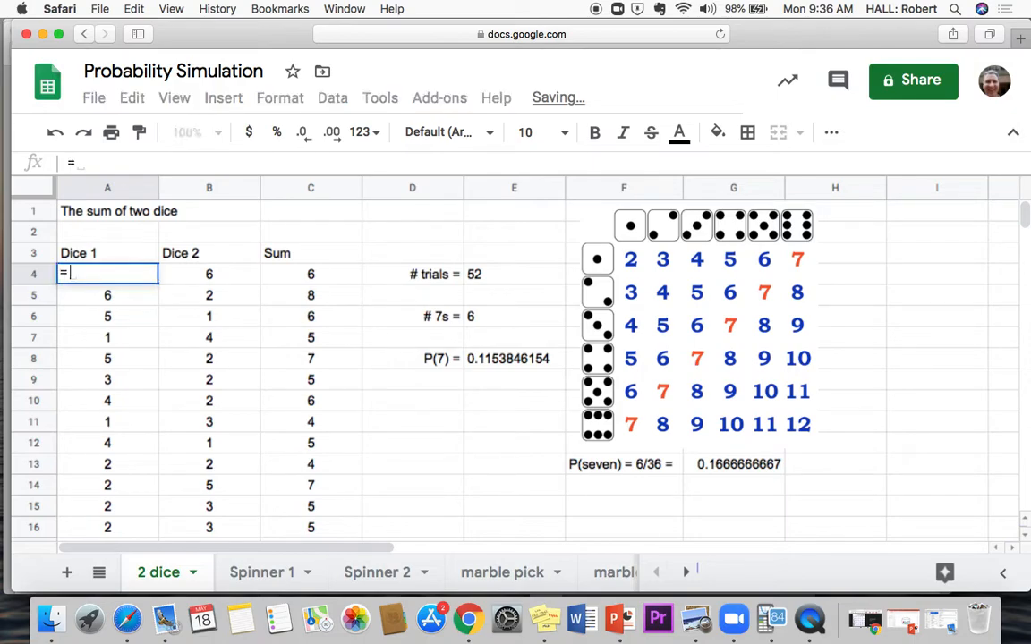
type("rand")
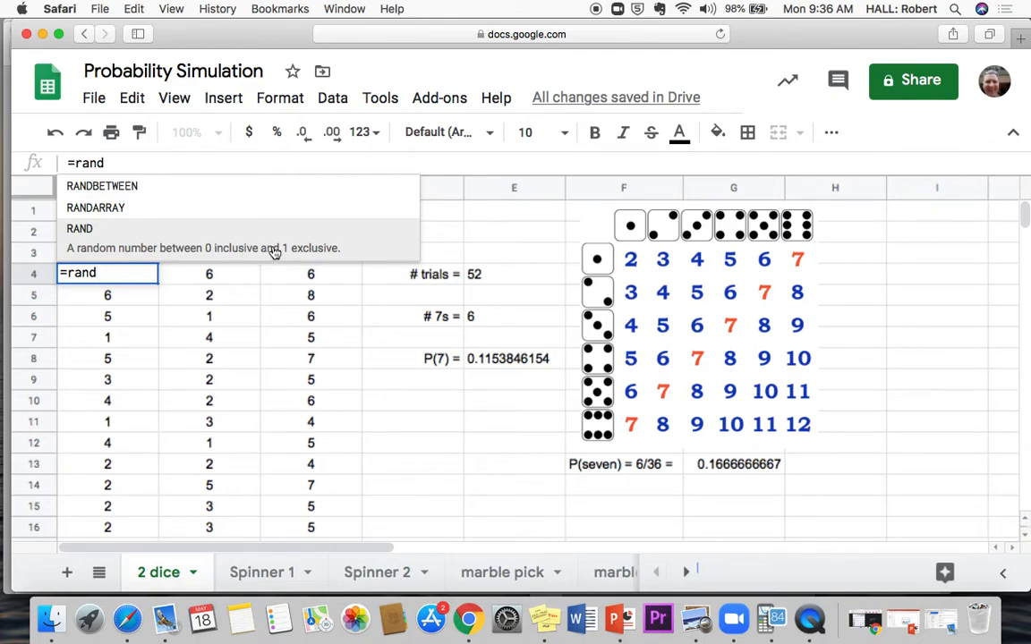
type("between")
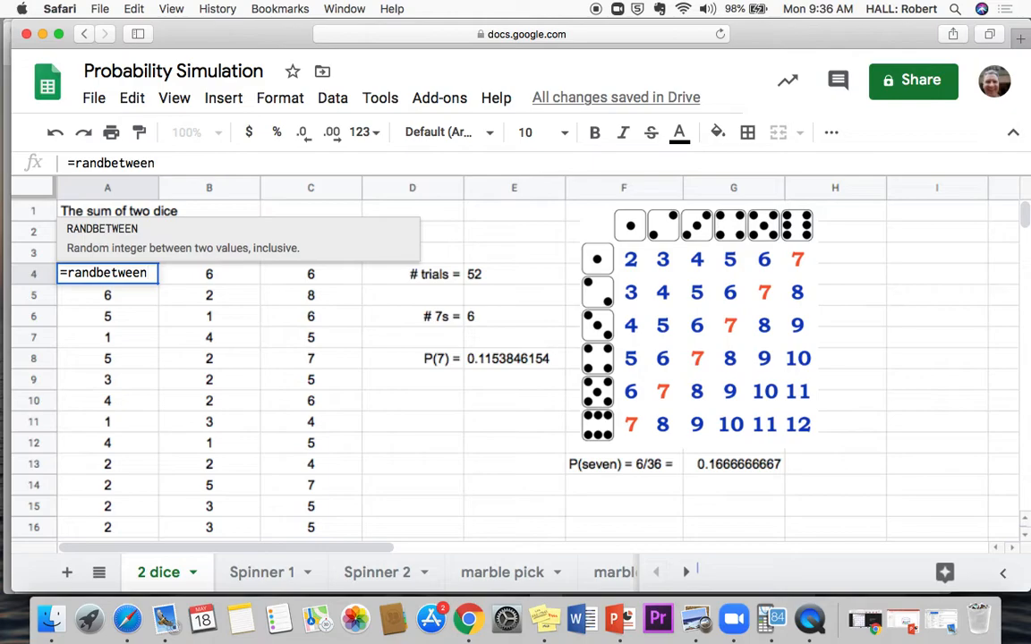
type("(1, 6")
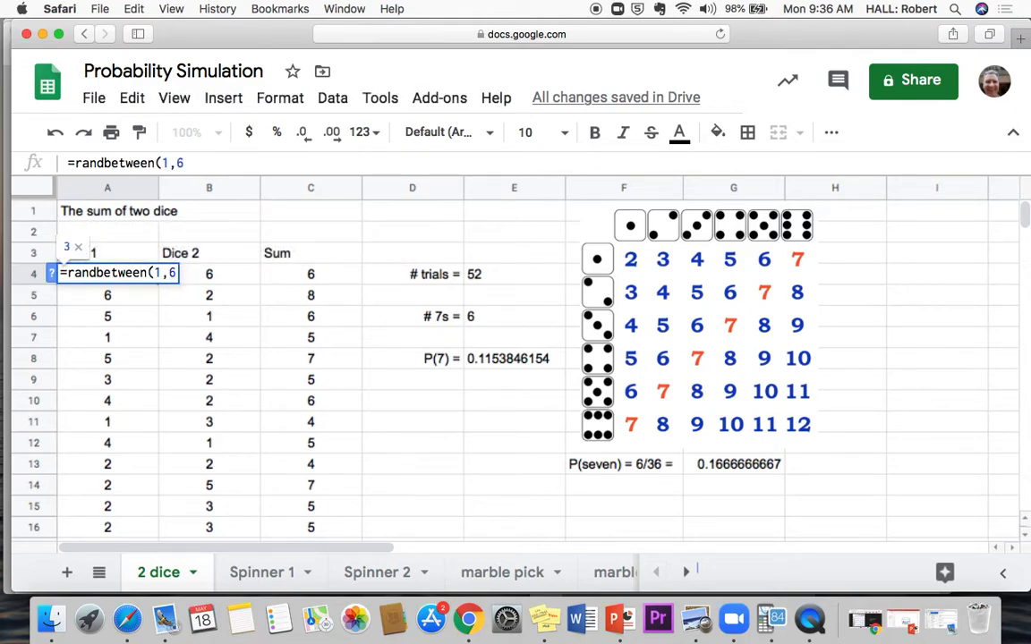
type(")")
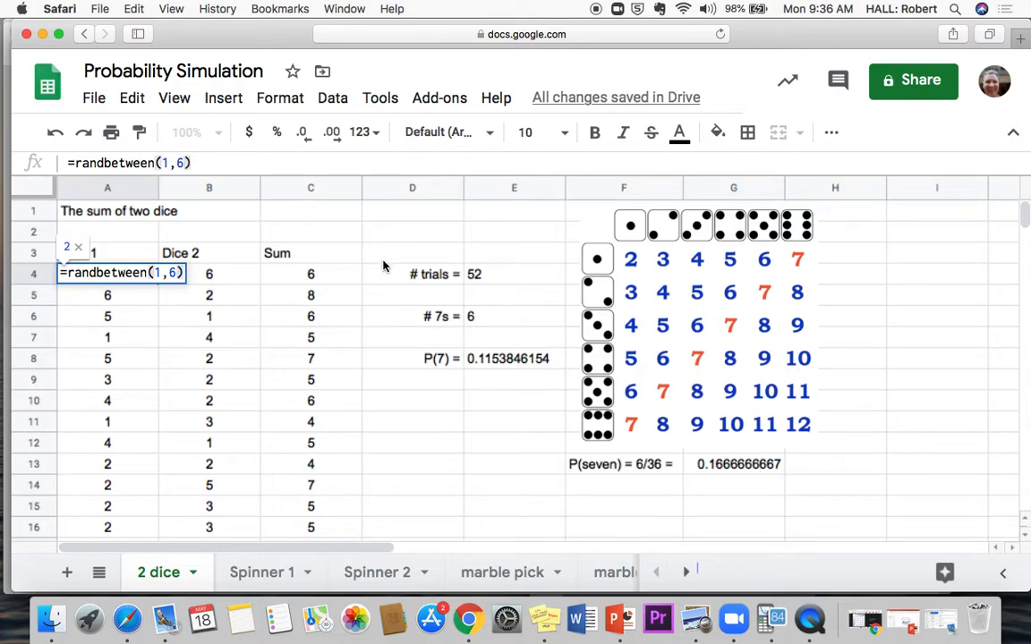
key("Return")
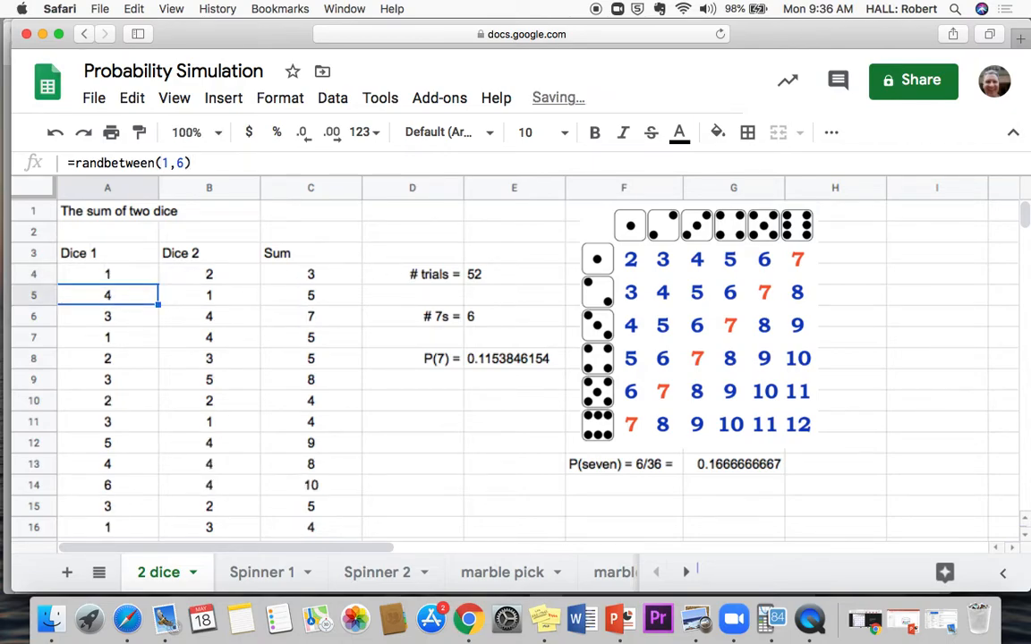
Examine the formulas behind the Dice 1, Dice 2 and Sum columns across several rows
left_click(129, 274)
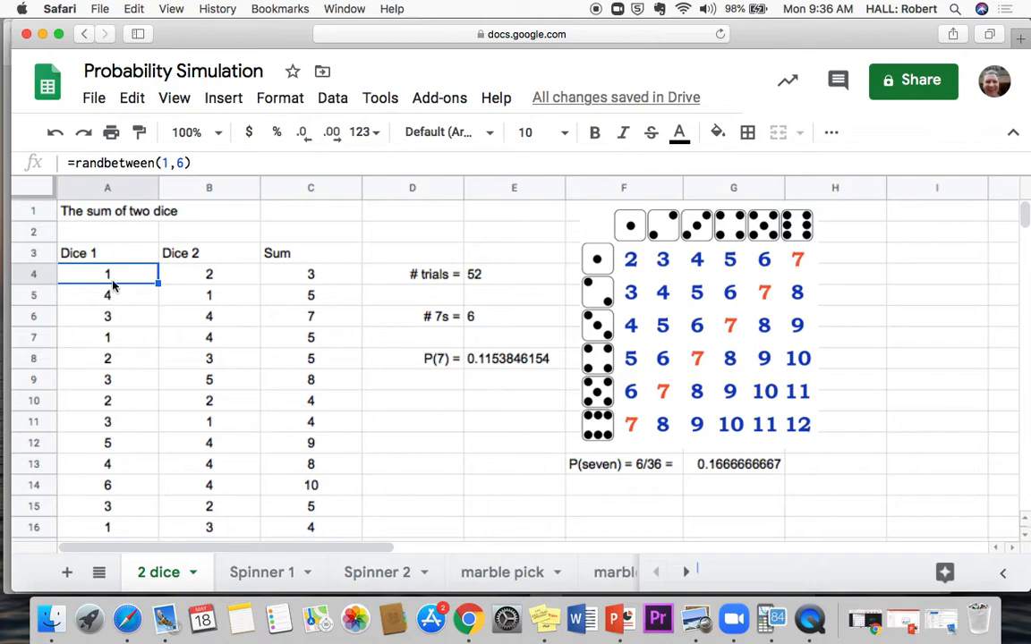
left_click(198, 275)
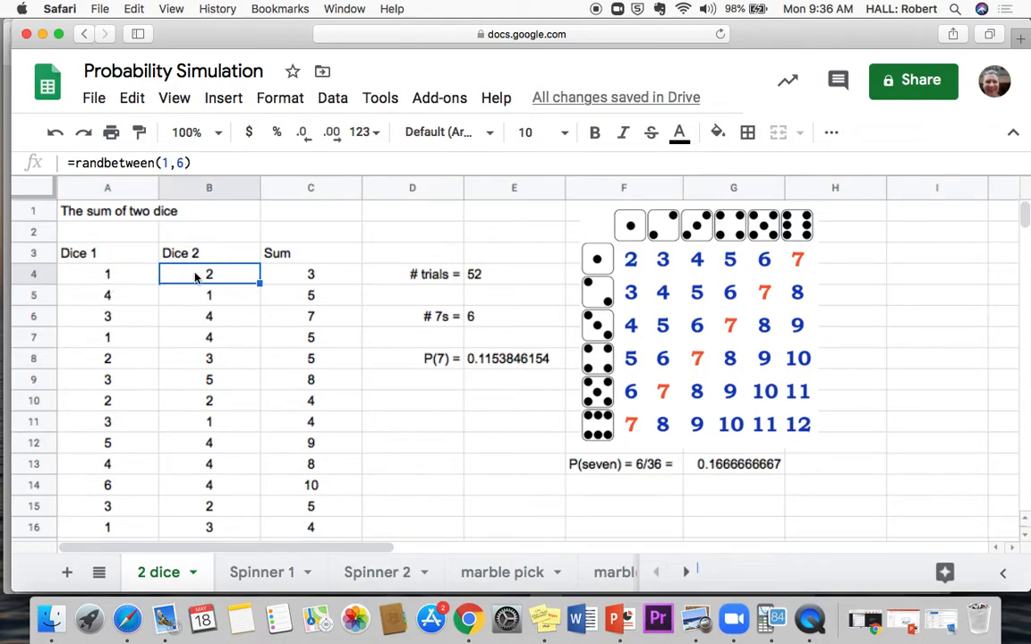
left_click(298, 281)
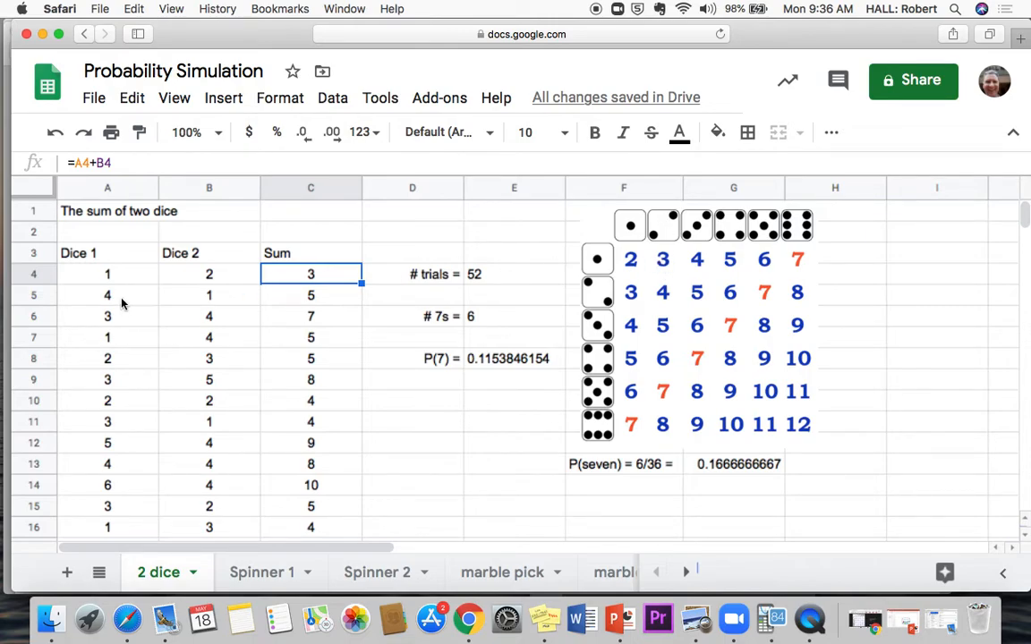
left_click(294, 302)
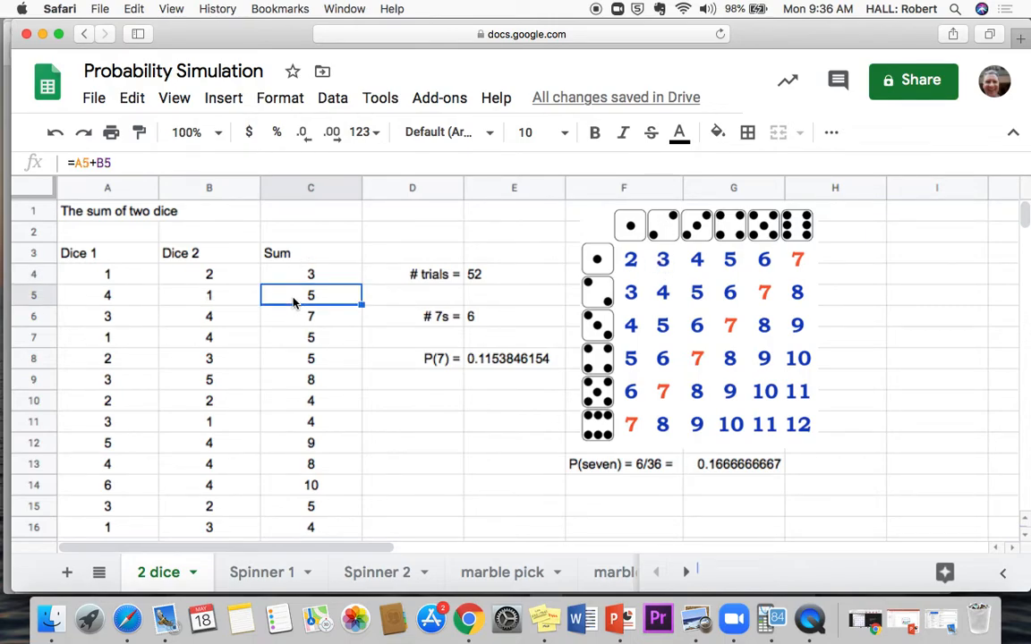
key("Down")
key("Down")
key("Down")
key("Down")
key("Left")
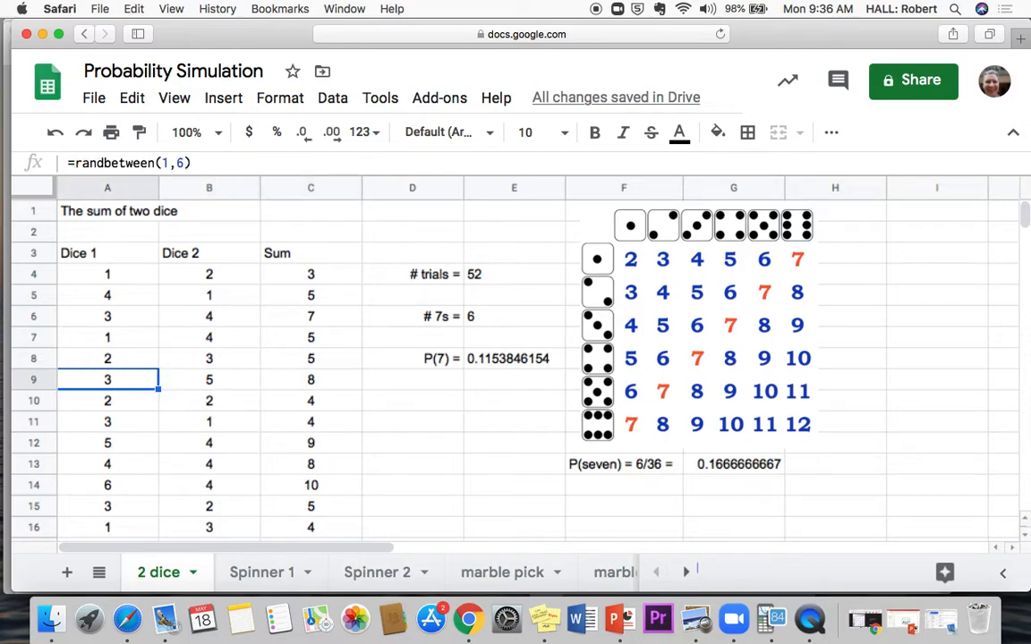
key("Down")
key("Down")
key("Down")
key("Down")
key("Down")
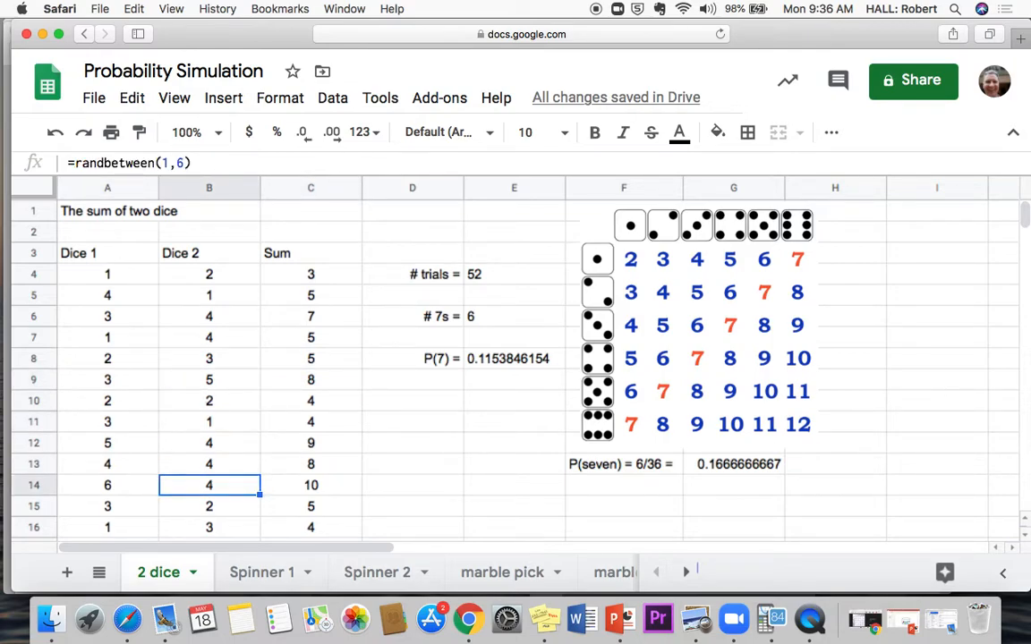
left_click(314, 278)
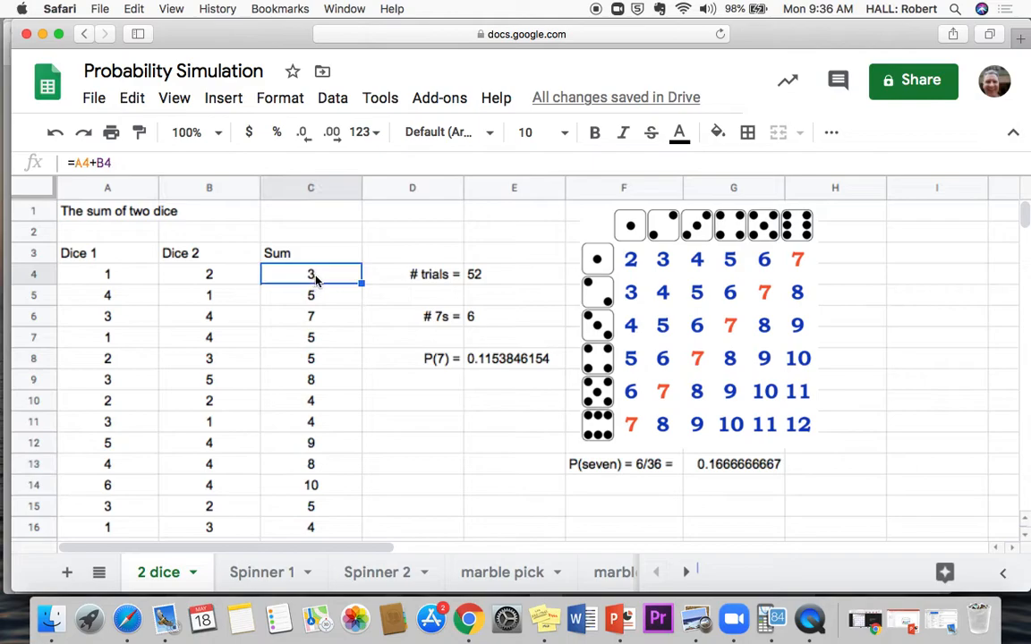
Replace the number-of-trials formula in cell E4 with =count(C4:C67) over the Sum column
left_click(499, 280)
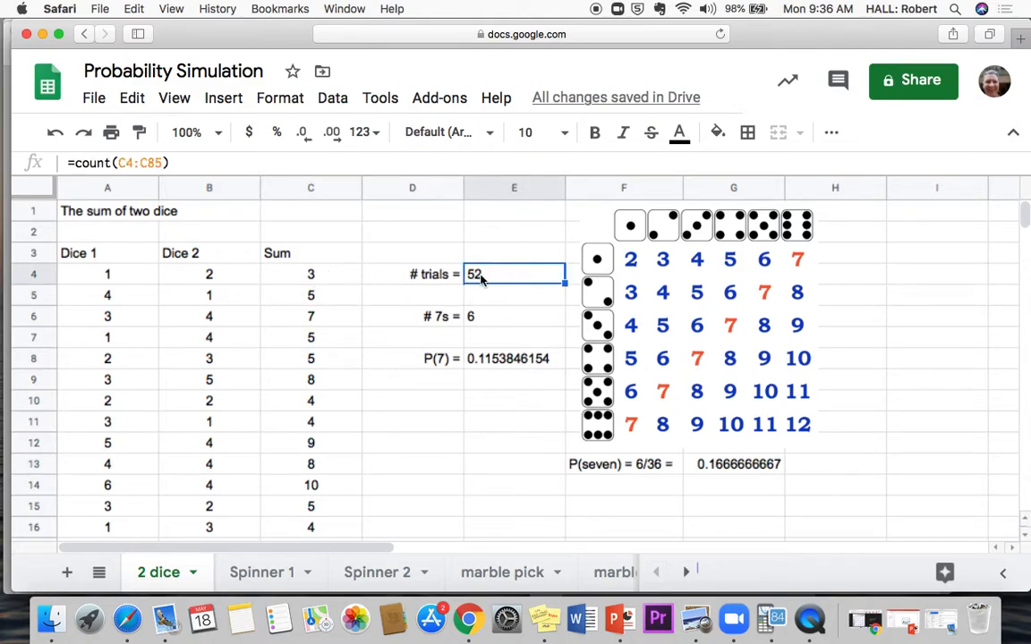
type("=count")
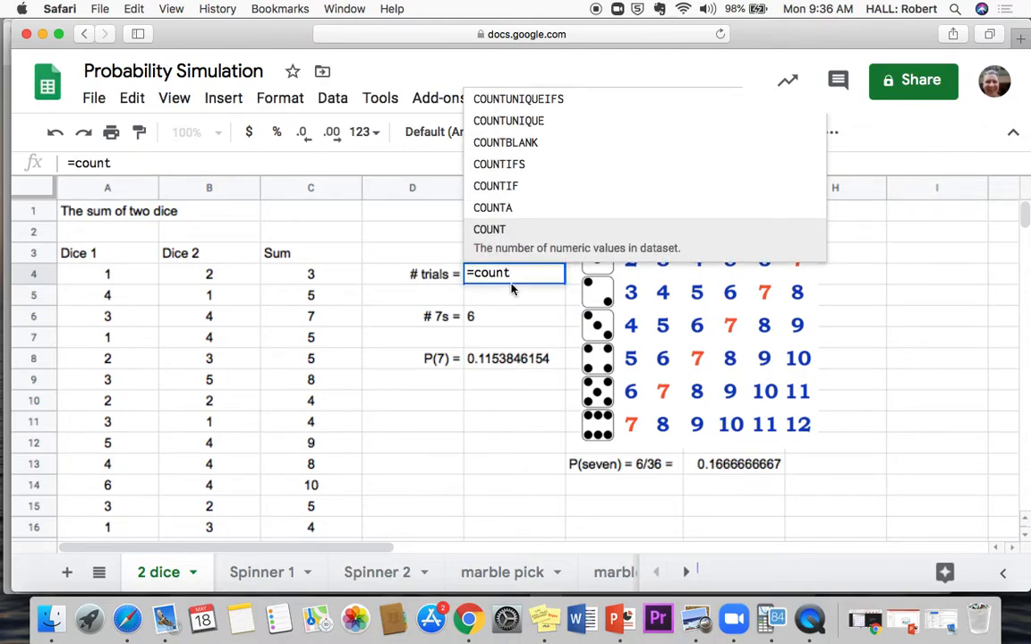
type("(")
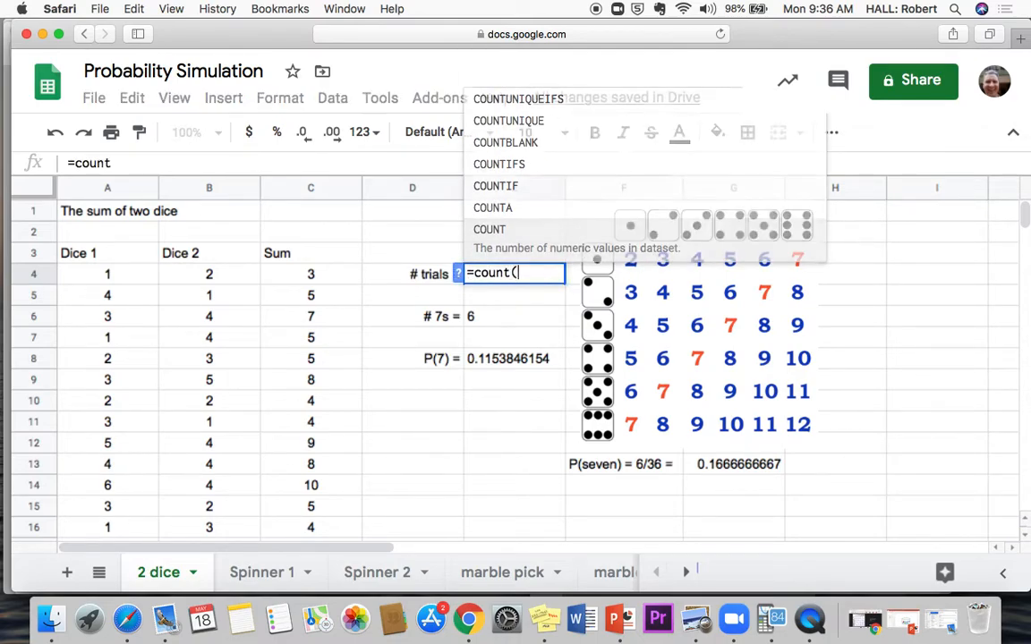
left_click_drag(300, 284, 313, 541)
left_click_drag(313, 613, 342, 533)
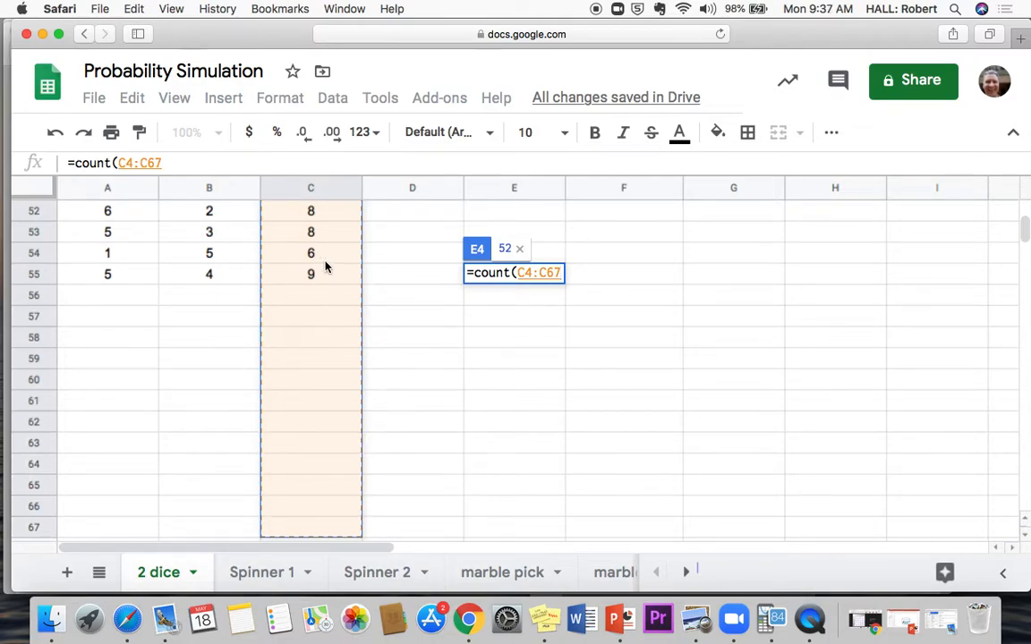
type(")")
key("Return")
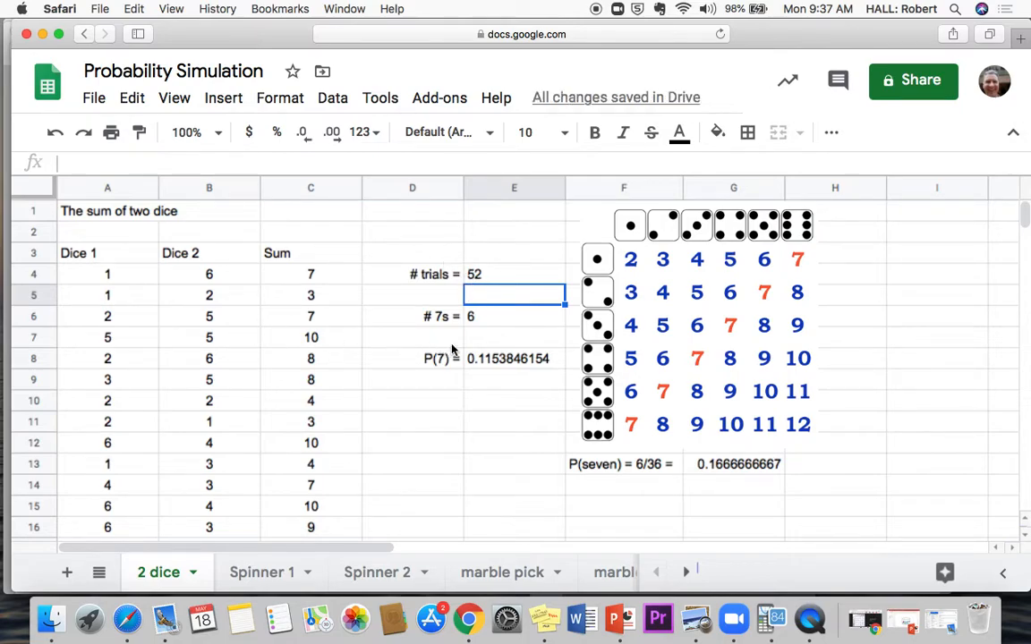
Rewrite the number-of-7s formula in cell E6 as =countif(C4:C73,7) and check the stored formula
left_click(497, 316)
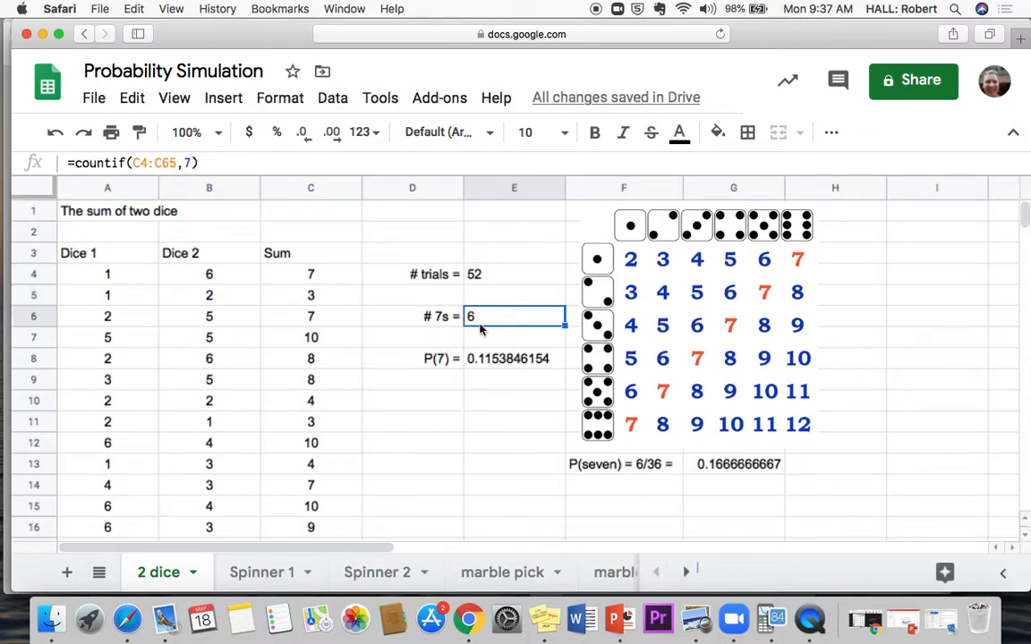
left_click_drag(176, 164, 16, 158)
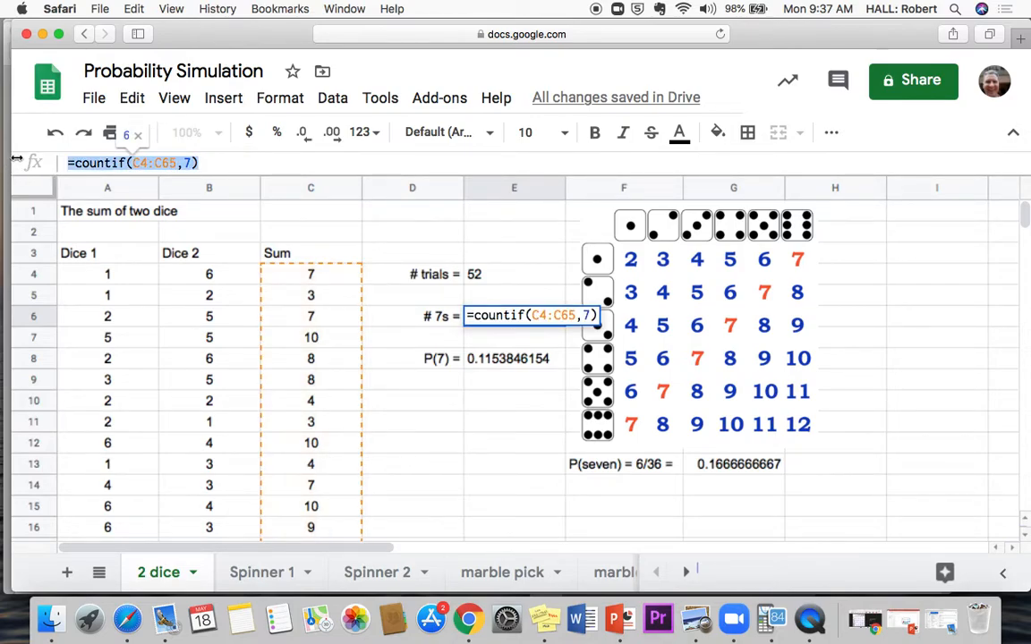
type("=countif")
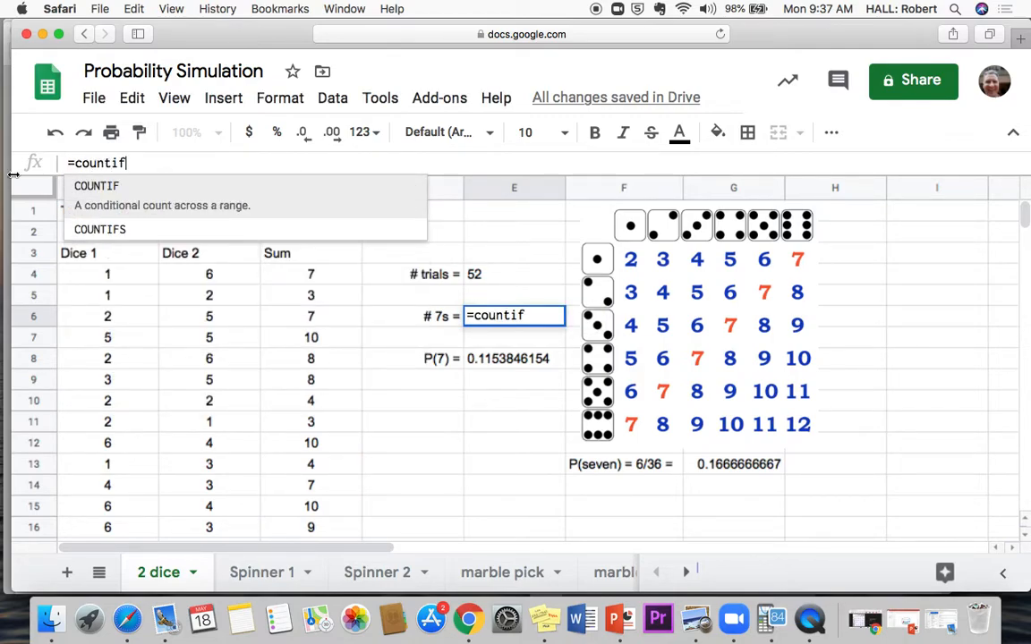
left_click(203, 216)
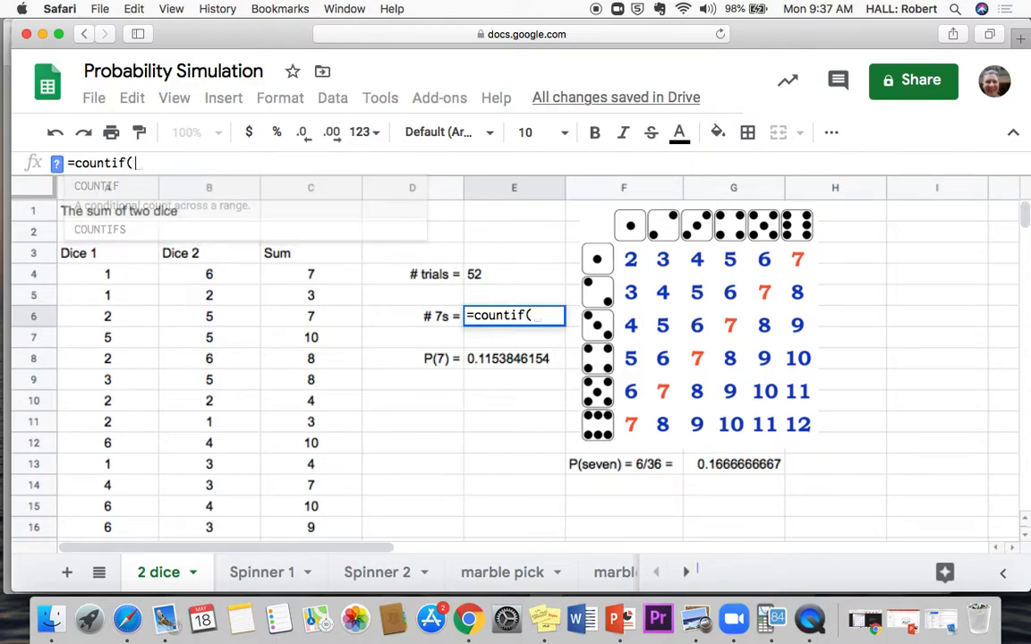
left_click(296, 273)
left_click_drag(296, 273, 306, 502)
type(",")
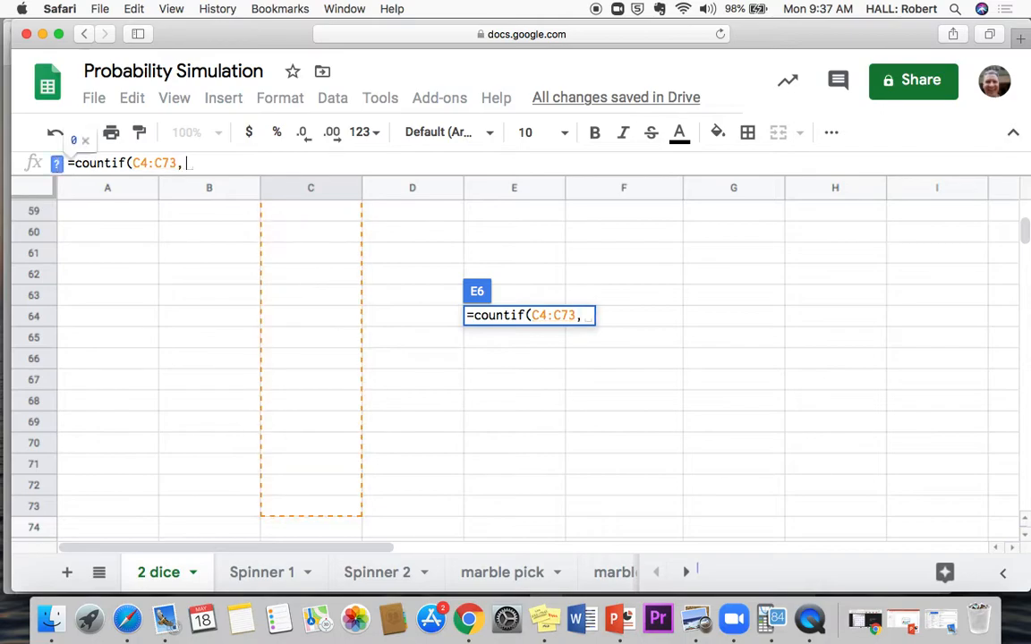
type("7")
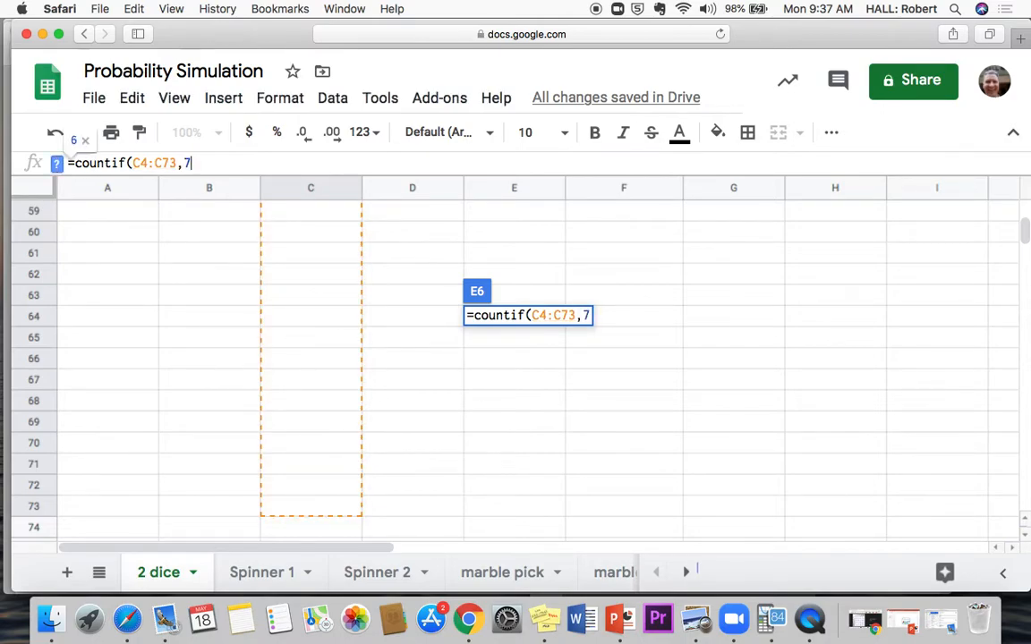
type(")")
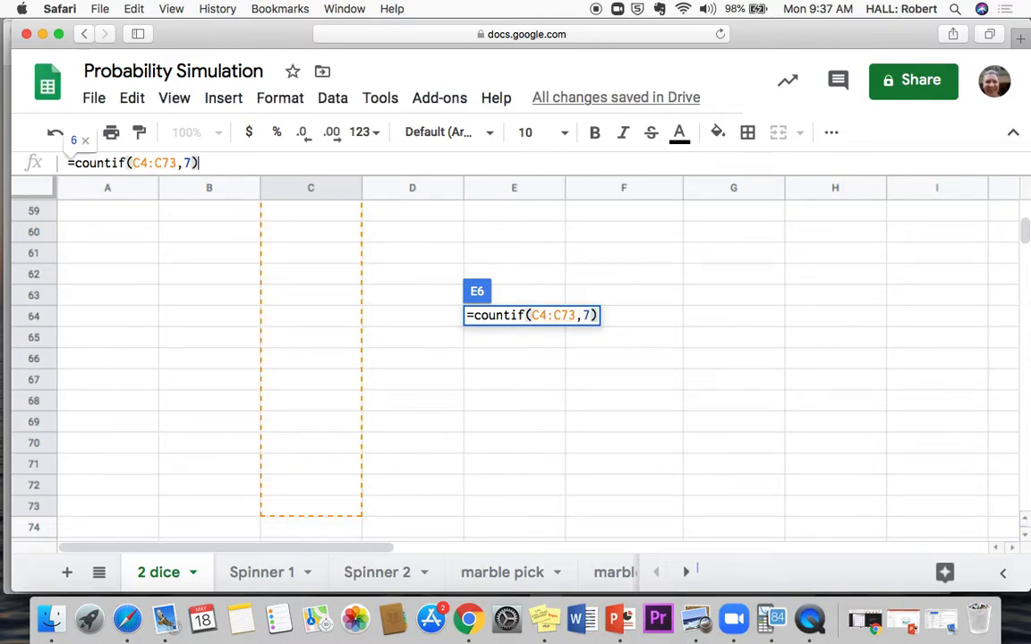
key("Return")
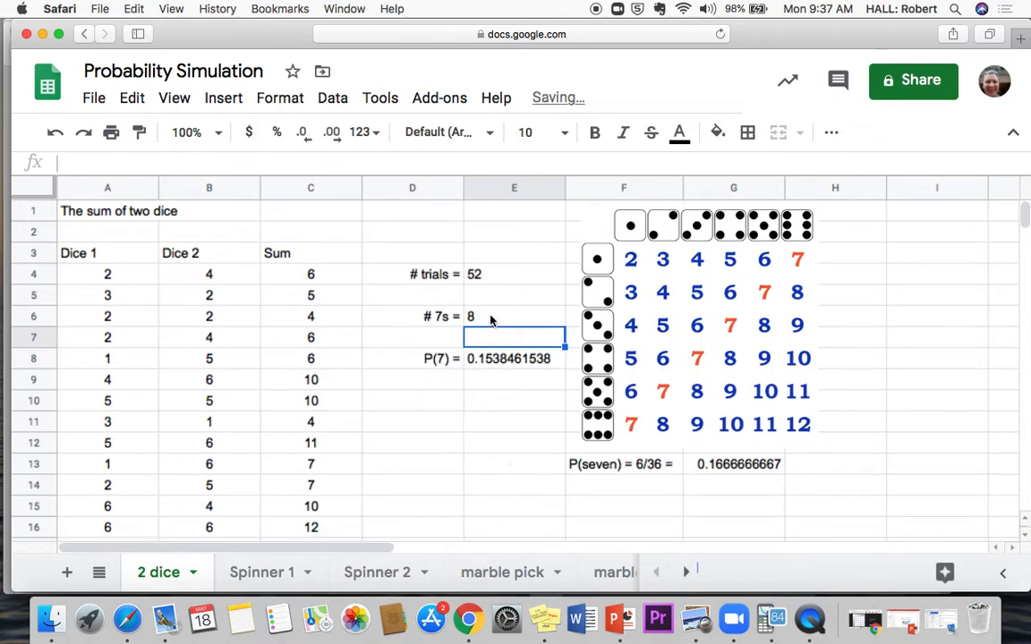
left_click(490, 320)
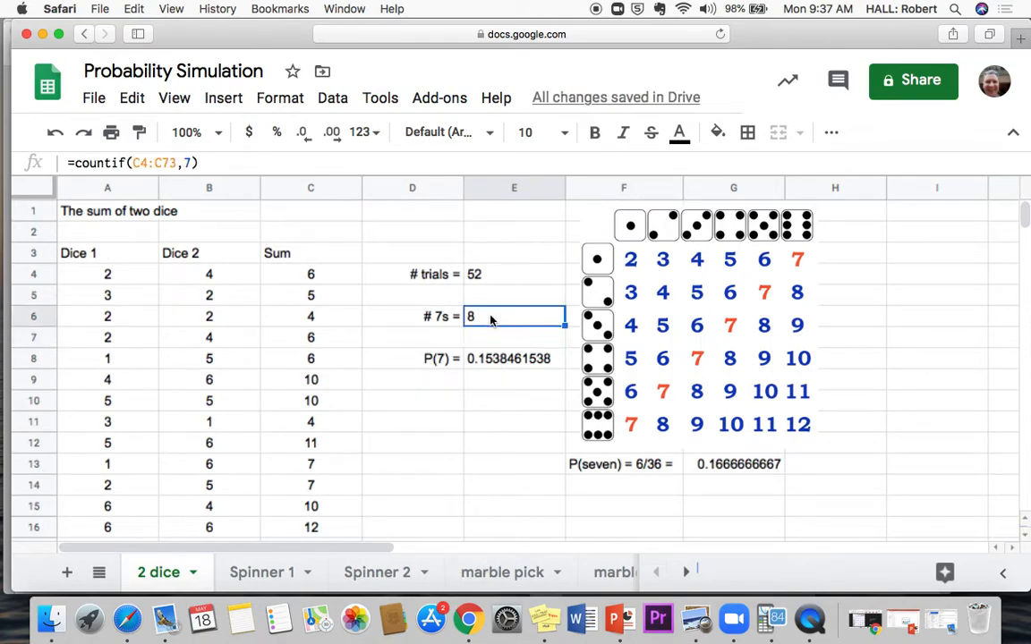
Check the P(7) formula in cell E8 and enter 2 in empty cell E15 to regenerate the random rolls
left_click(498, 360)
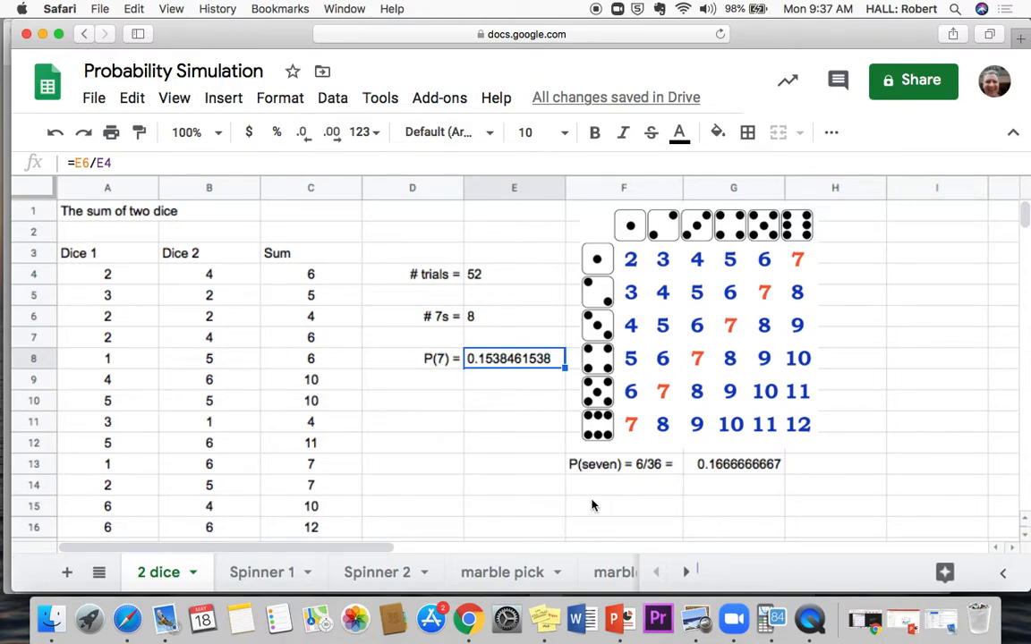
left_click(512, 506)
type("2")
key("Return")
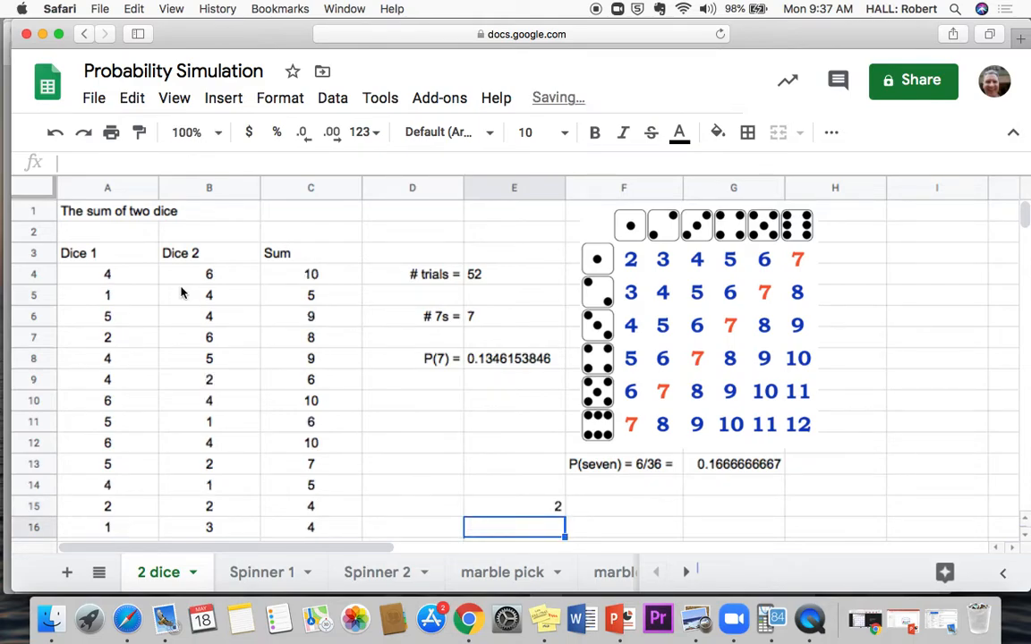
Clear cell E15 and enter 4 there to regenerate the random dice rolls
key("Up")
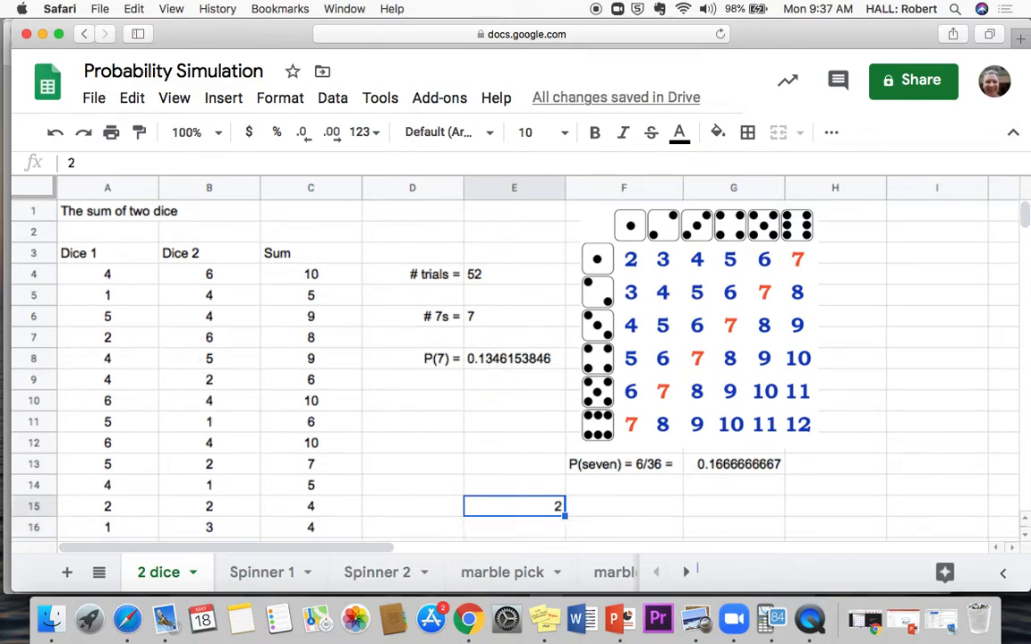
key("Delete")
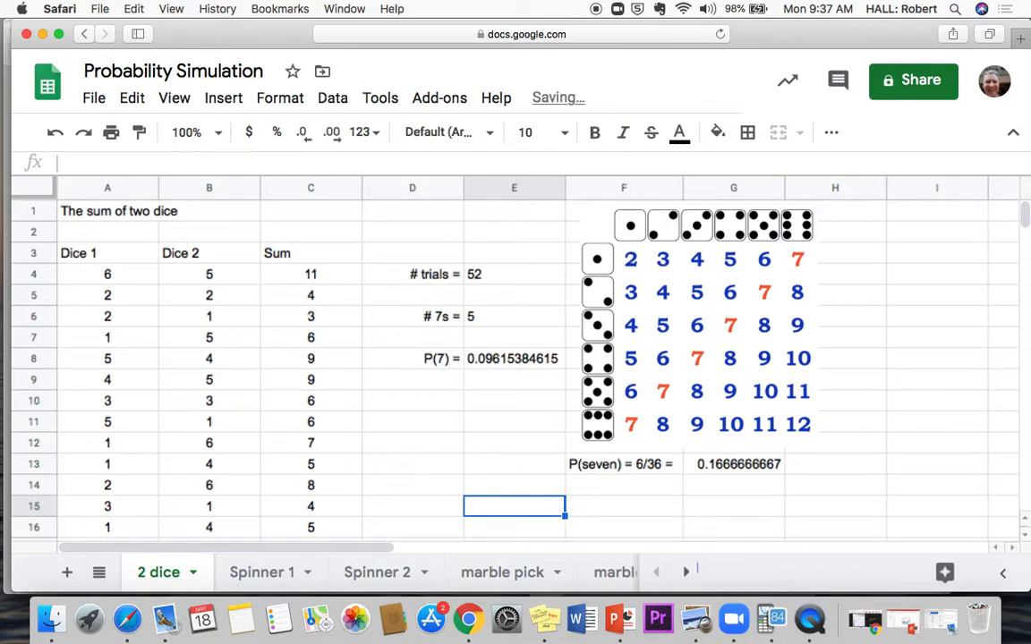
type("4")
key("Return")
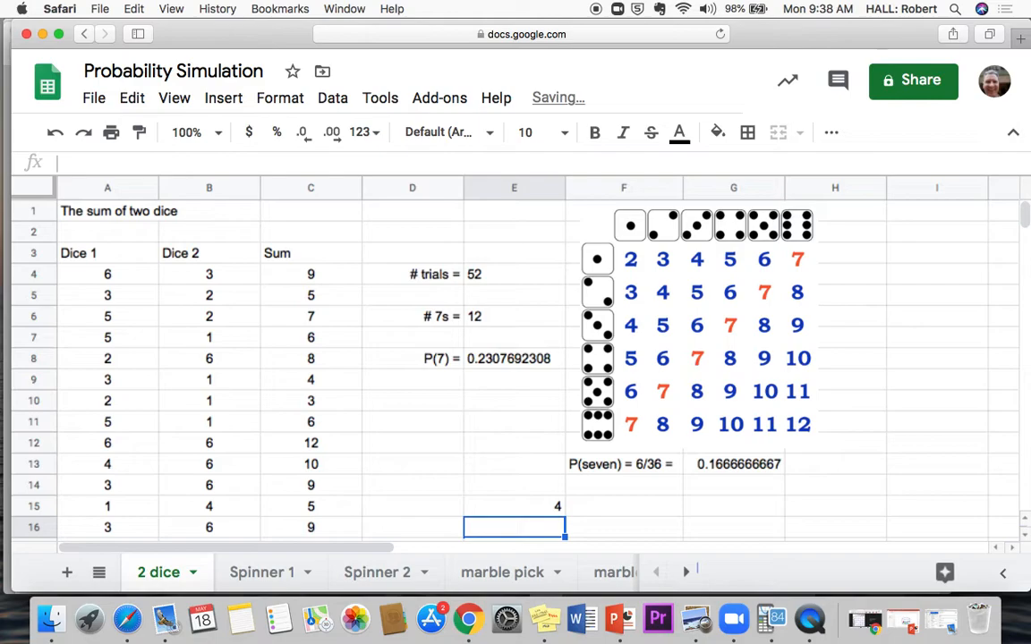
Regenerate the dice rolls repeatedly by overwriting cell E15 with 3, 2 and 4 in turn
key("Up")
type("3")
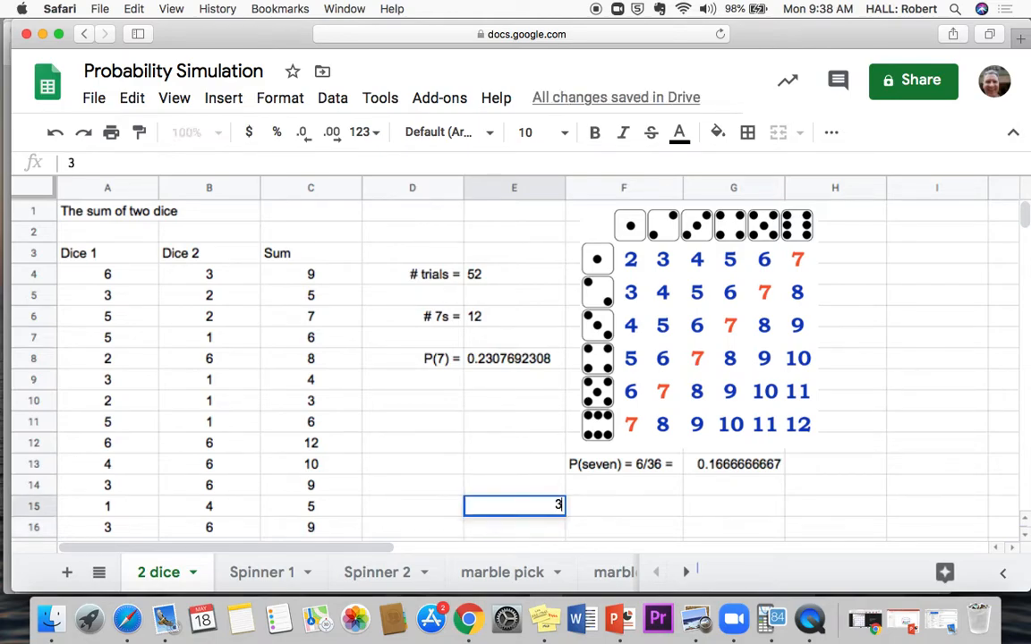
key("Return")
key("Up")
type("2")
key("Return")
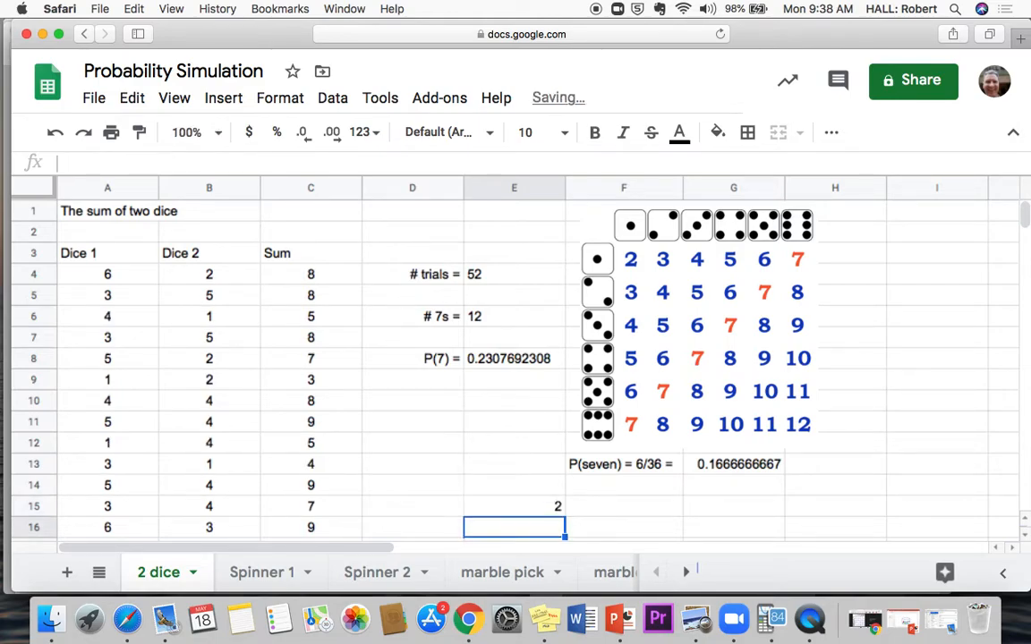
key("Up")
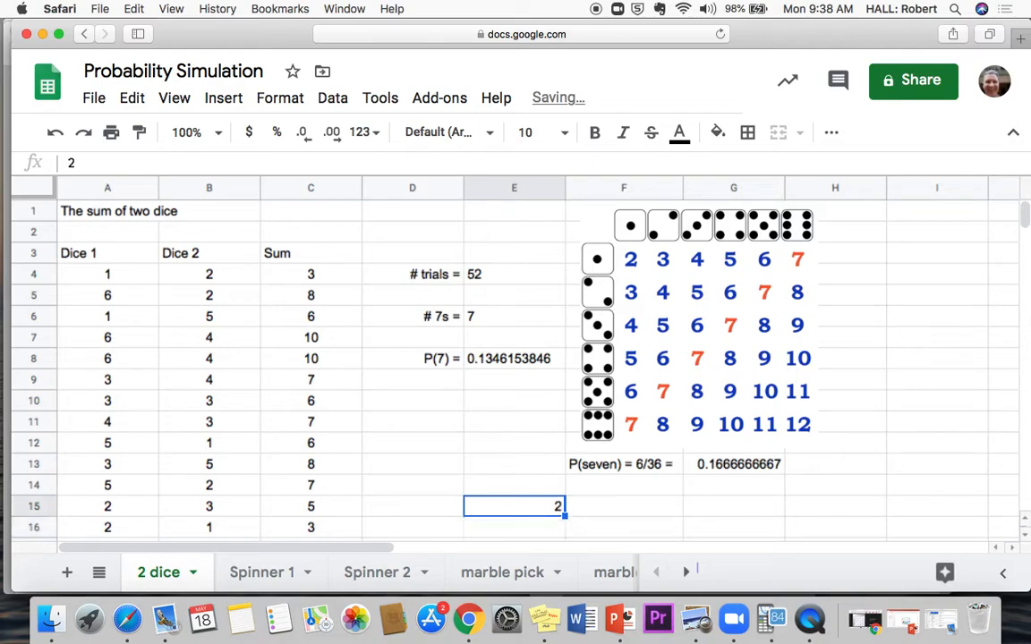
type("4")
key("Return")
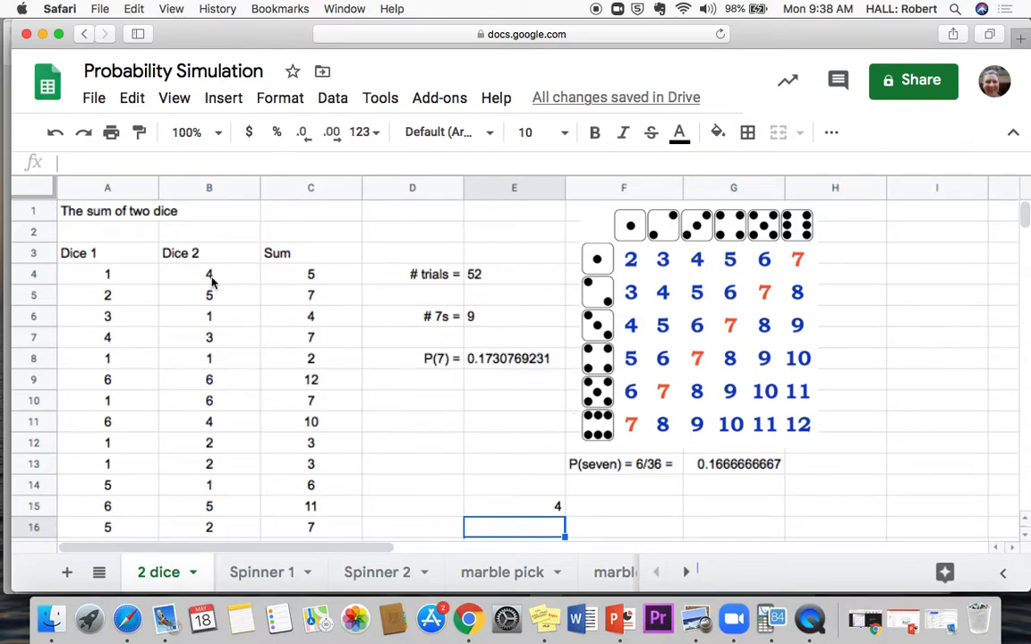
Freeze the random rolls by copying A4:B60 and pasting values only over the same cells
left_click(100, 273)
left_click_drag(100, 273, 216, 588)
left_click_drag(217, 591, 232, 429)
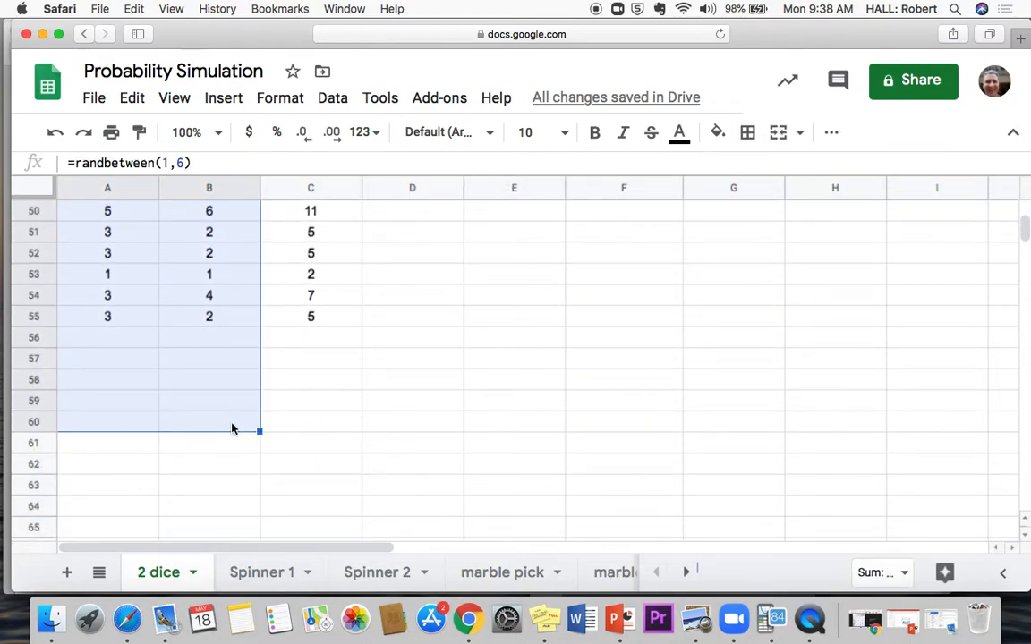
key("super+c")
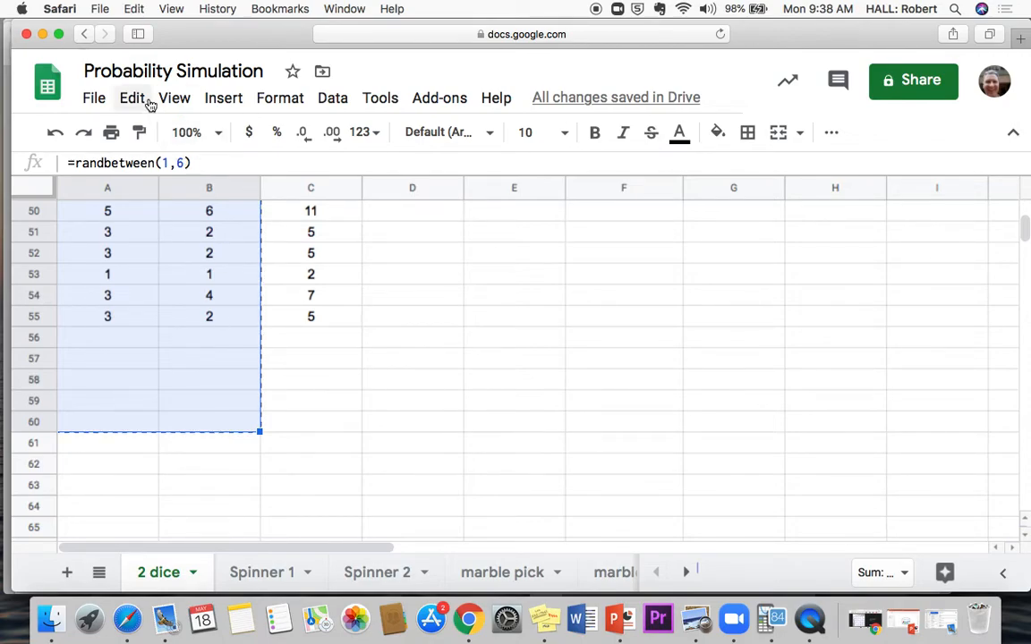
left_click(130, 99)
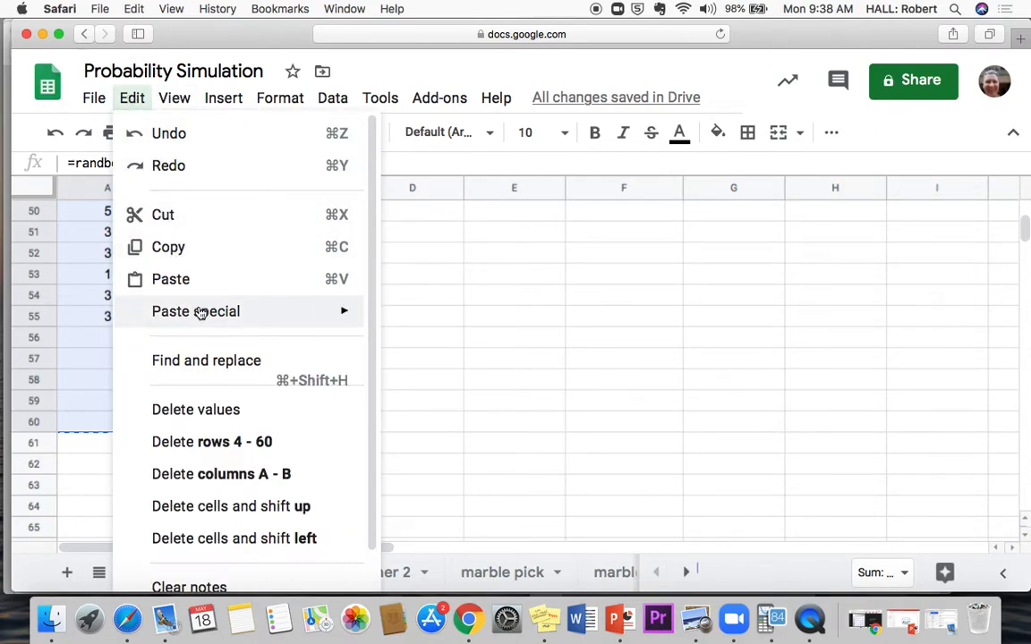
mouse_move(206, 318)
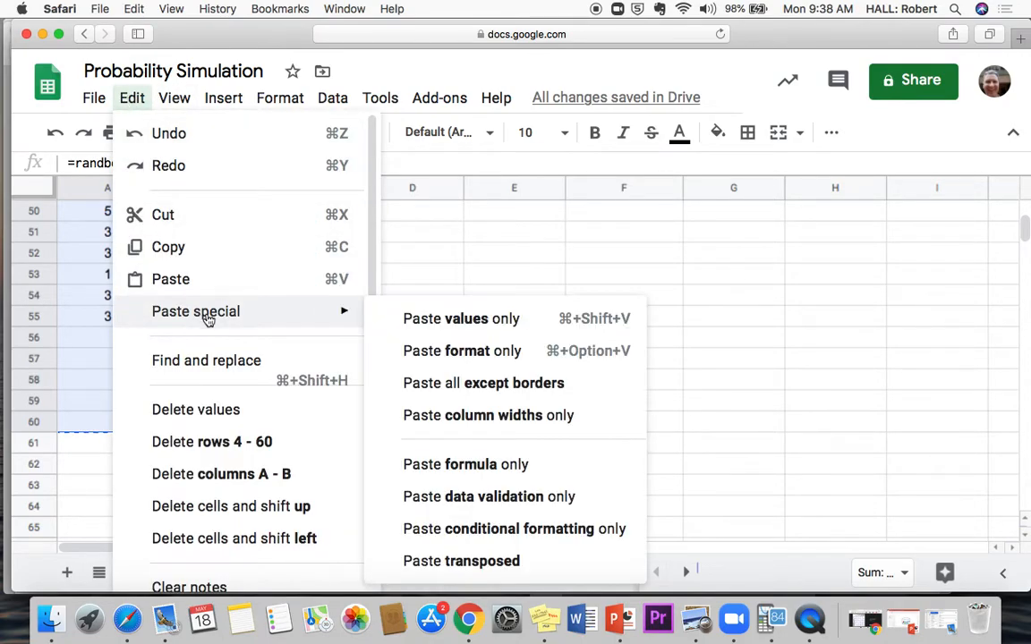
left_click(473, 322)
left_click(176, 303)
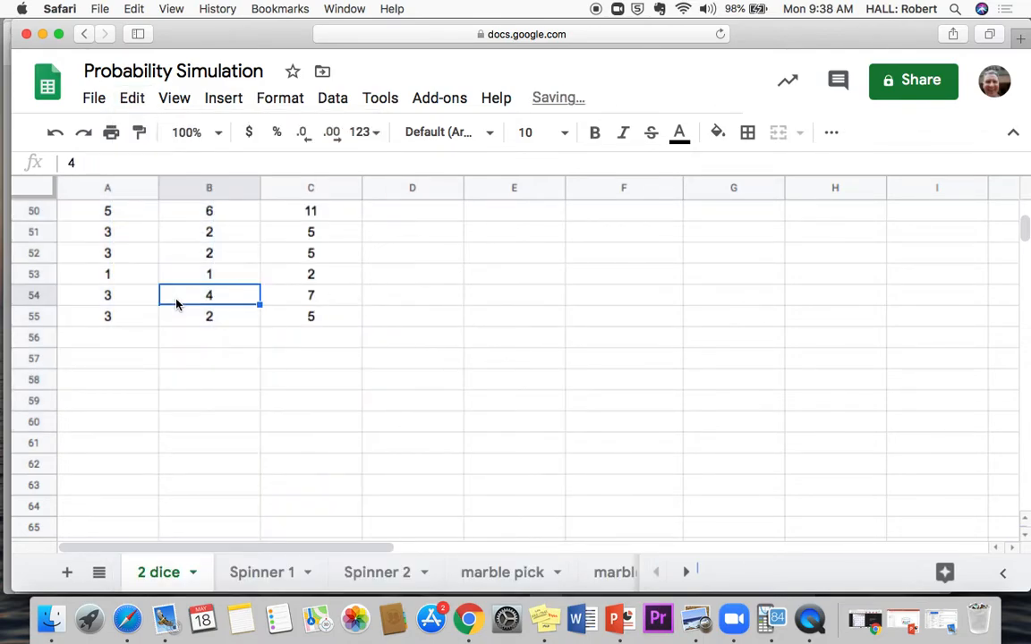
Examine the Dice 1 and Dice 2 cells up to the first trial row for fixed values instead of formulas
key("Up")
key("Up")
key("Up")
key("Up")
key("Up")
key("Up")
key("Up")
key("Up")
key("Up")
key("Up")
key("Up")
key("Up")
key("Up")
key("Up")
key("Up")
key("Up")
key("Up")
key("Up")
key("Up")
key("Up")
key("Up")
key("Up")
key("Up")
key("Up")
key("Up")
key("Up")
key("Up")
key("Up")
key("Up")
key("Up")
key("Up")
key("Up")
key("Up")
key("Up")
key("Up")
key("Up")
key("Up")
key("Up")
key("Up")
key("Up")
key("Up")
key("Up")
key("Up")
key("Up")
key("Up")
key("Up")
key("Up")
key("Up")
key("Up")
key("Down")
key("Down")
key("Down")
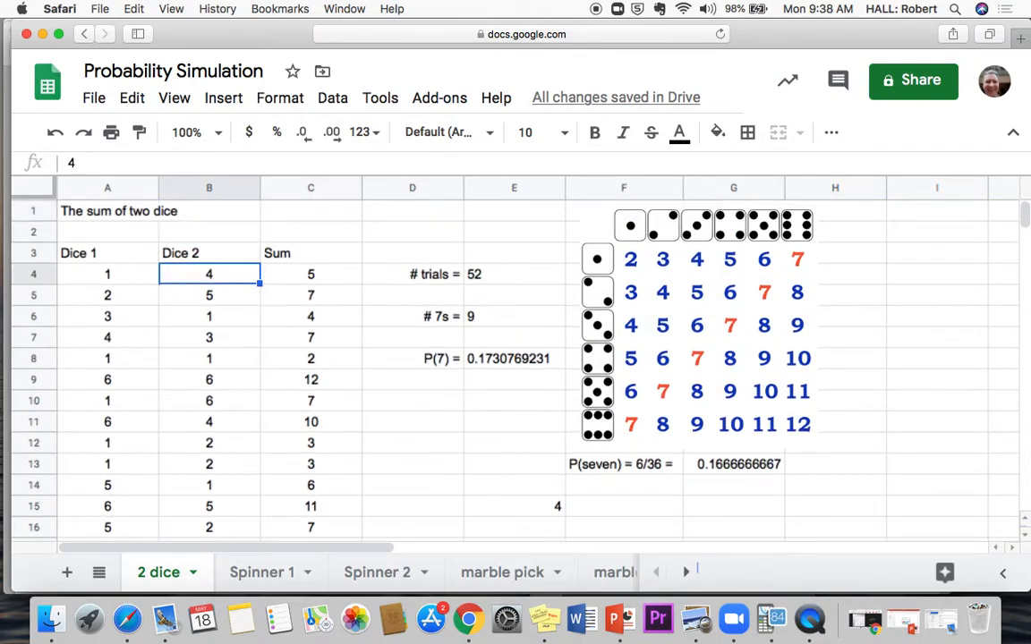
key("Down")
key("Left")
key("Up")
key("Right")
Compare the theoretical probability of seven in cell G13 with the experimental P(7) in cell E8
left_click(750, 470)
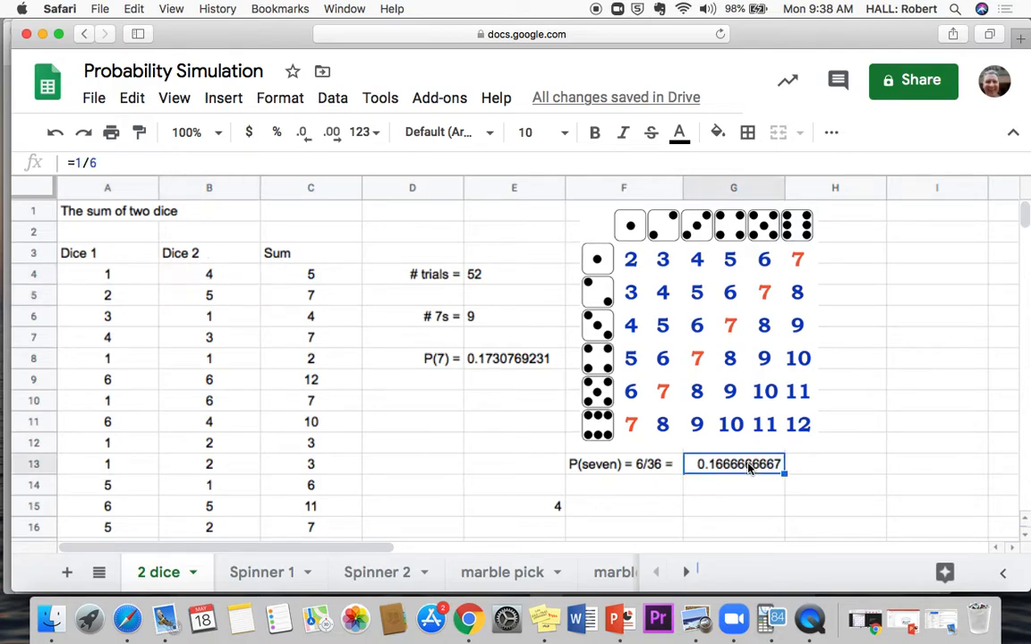
left_click(479, 345)
left_click(498, 370)
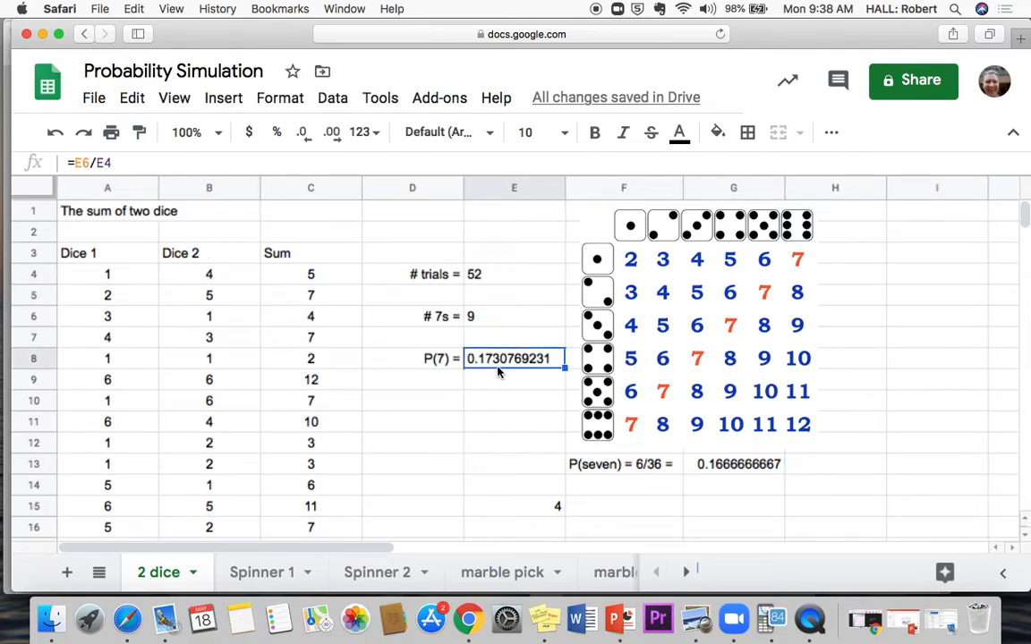
Undo the values-only paste in the dice columns and check the formulas in cells A4 and B4
left_click(183, 282)
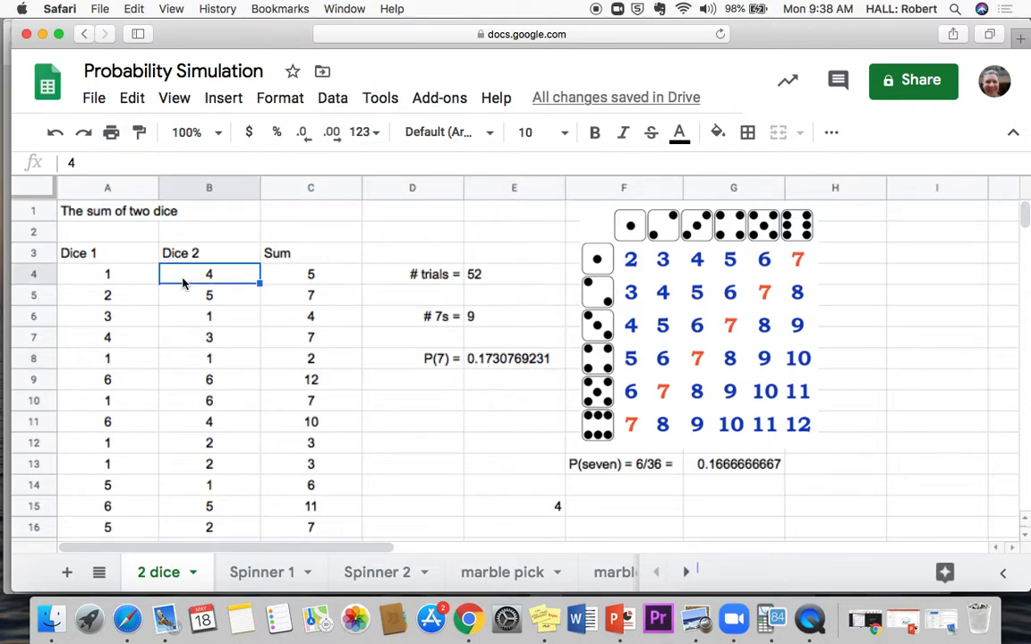
left_click(55, 140)
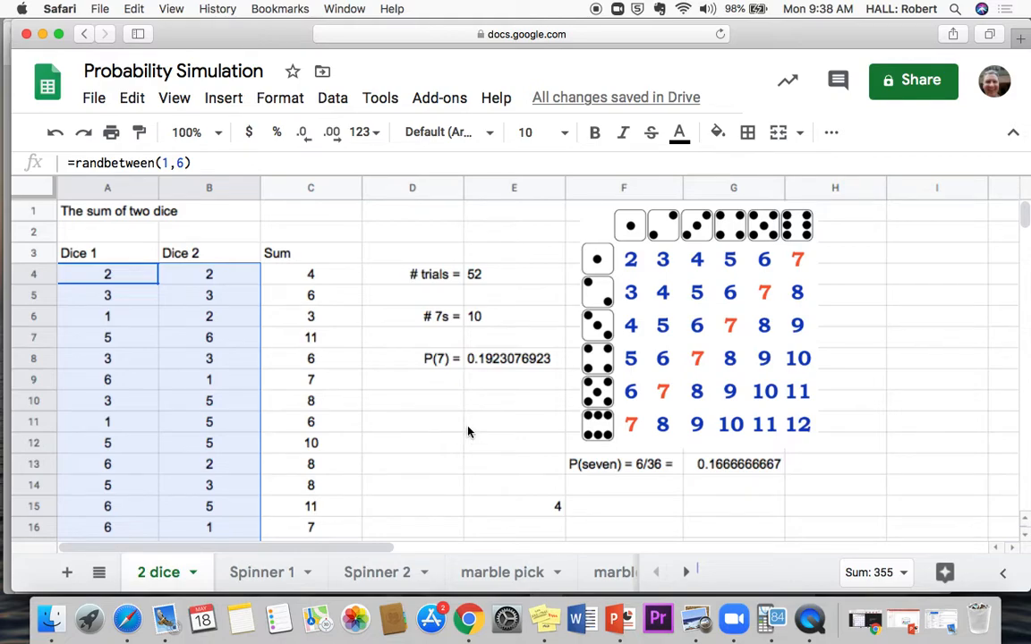
left_click(139, 279)
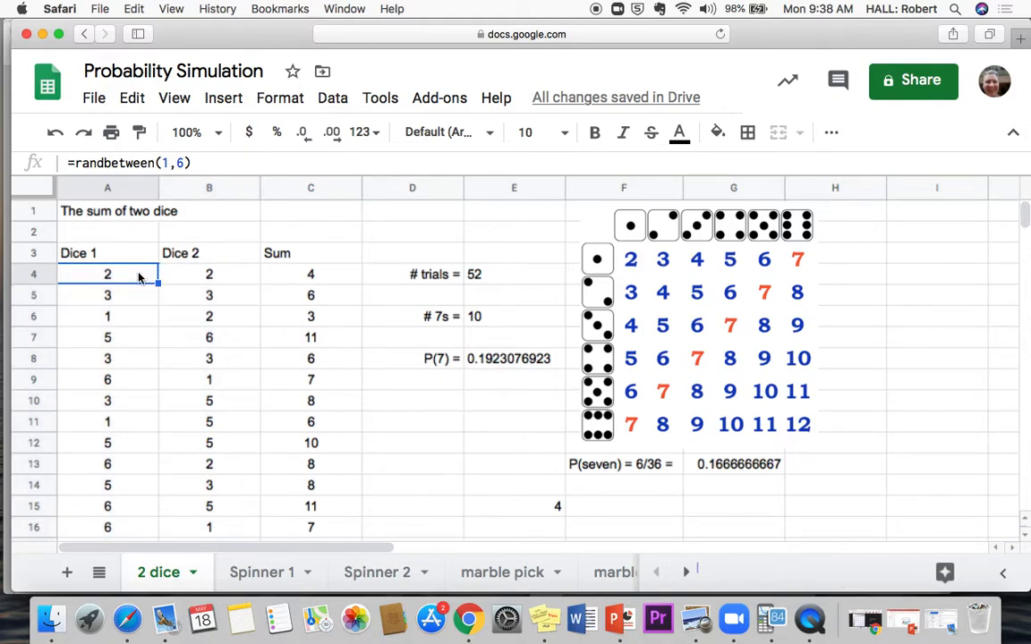
left_click(204, 272)
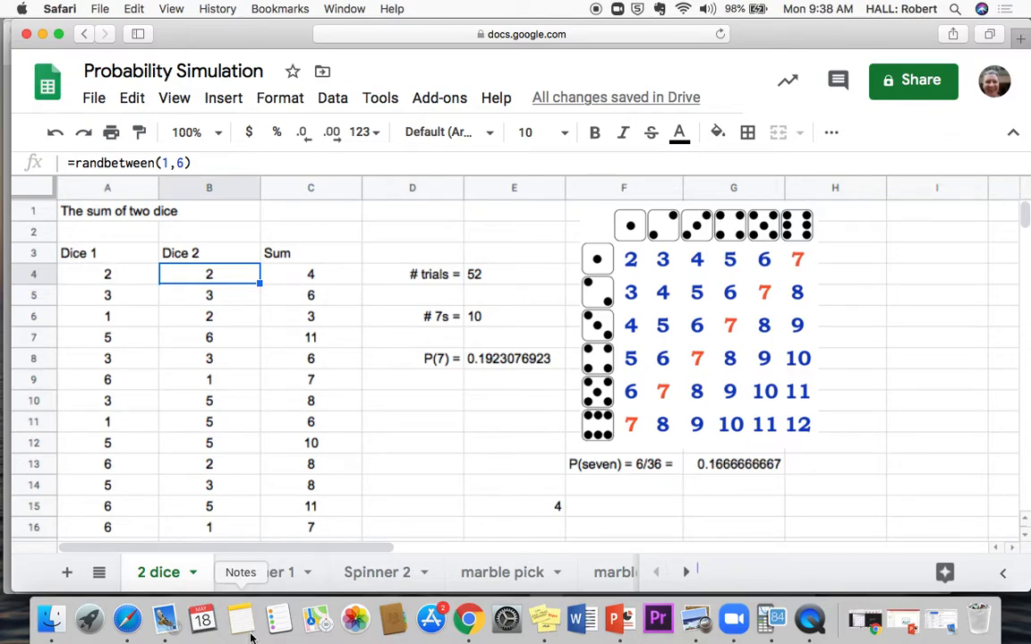
Open the Spinner 1 sheet and examine the formulas in the Random number column
left_click(264, 581)
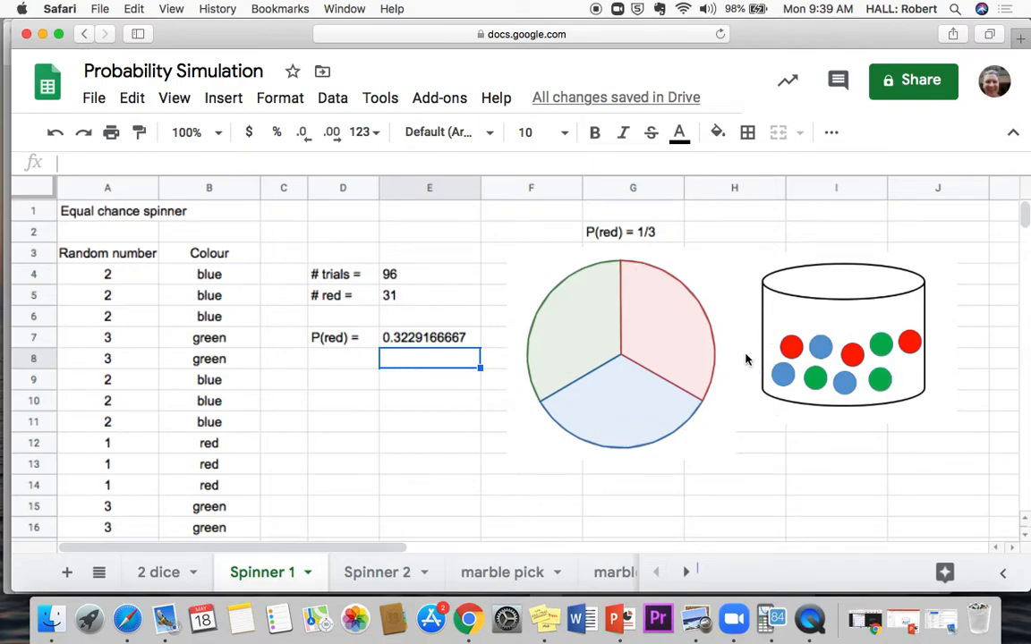
left_click(154, 576)
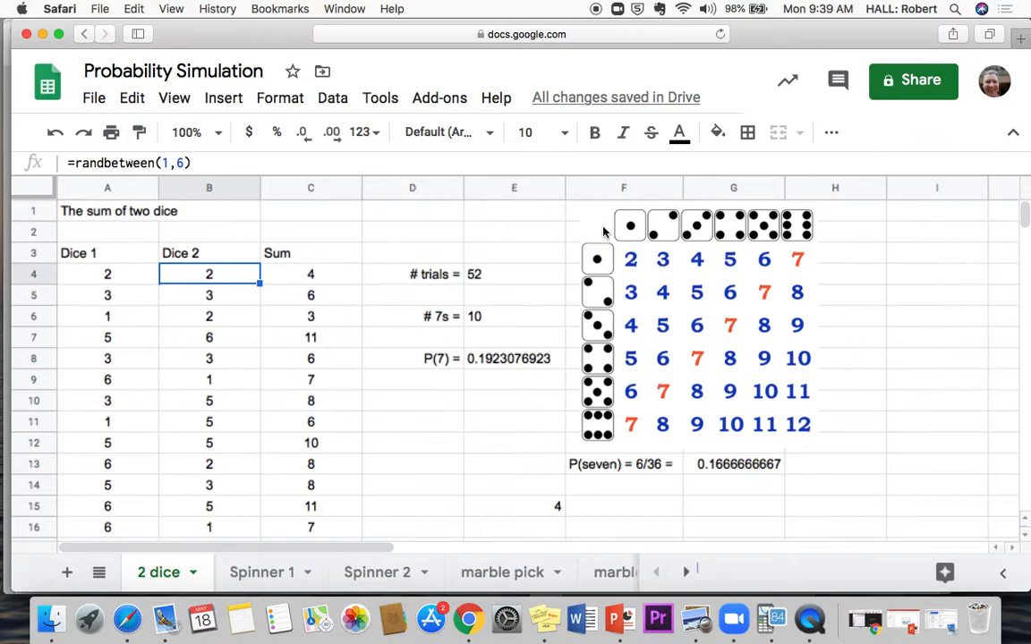
left_click(274, 573)
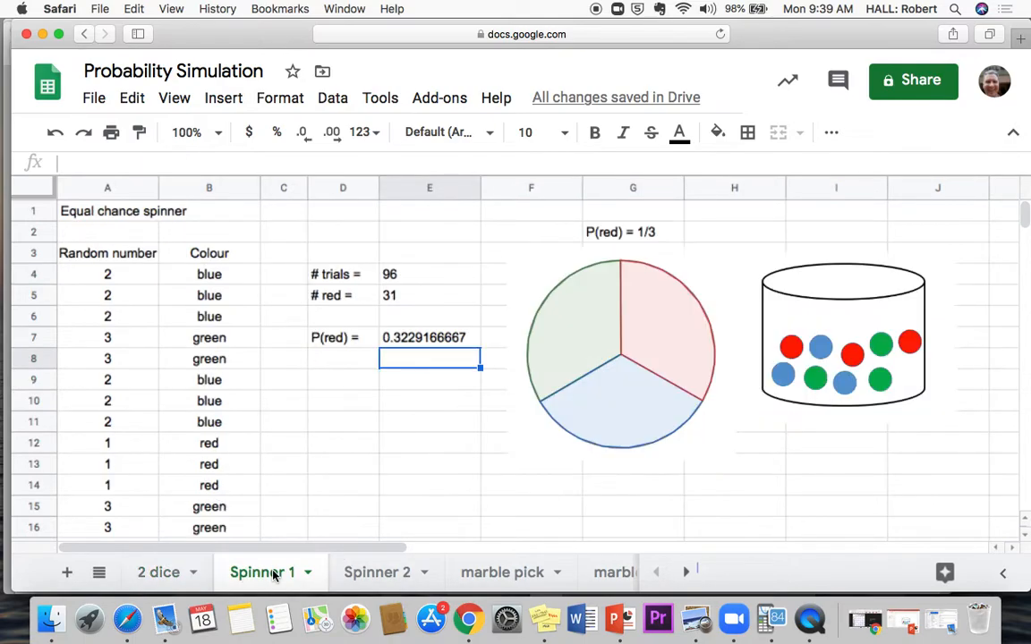
left_click(120, 279)
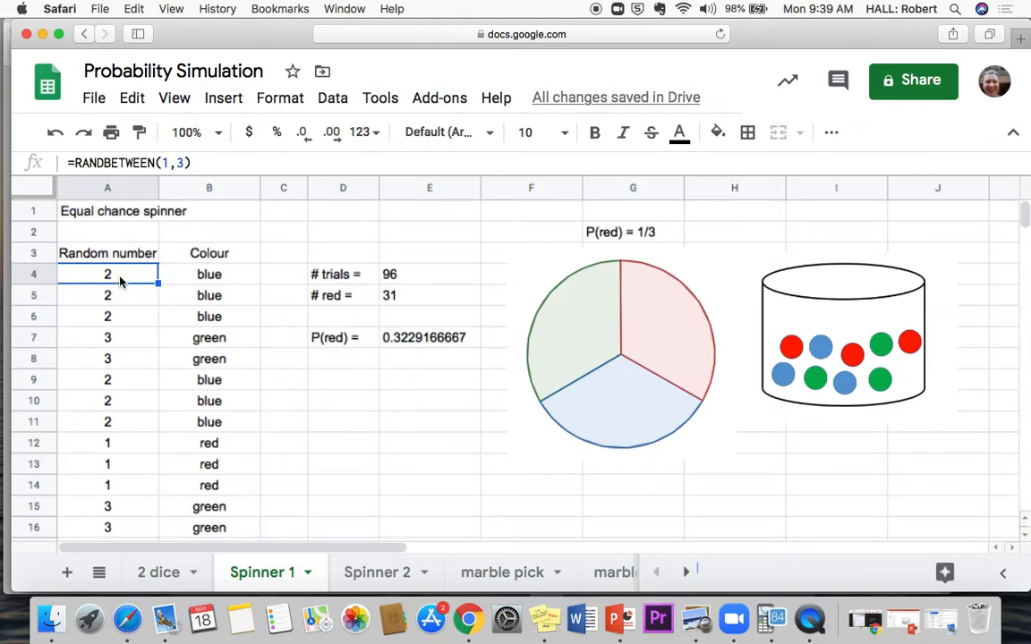
key("Down")
key("Down")
key("Down")
key("Down")
key("Down")
key("Down")
key("Down")
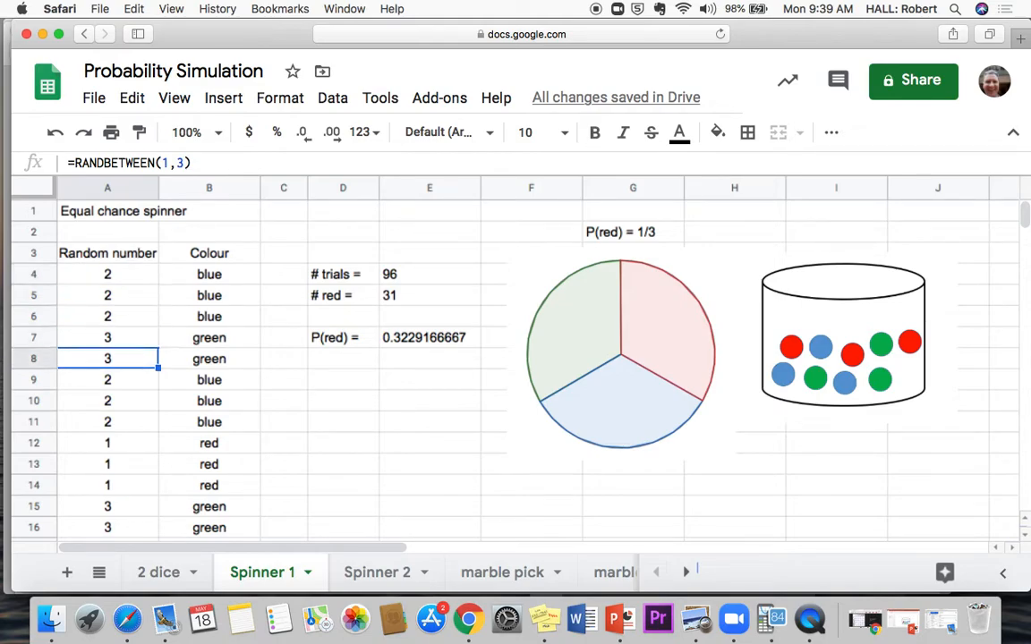
key("Up")
key("Up")
key("Up")
key("Up")
key("Up")
key("Up")
key("Up")
key("Up")
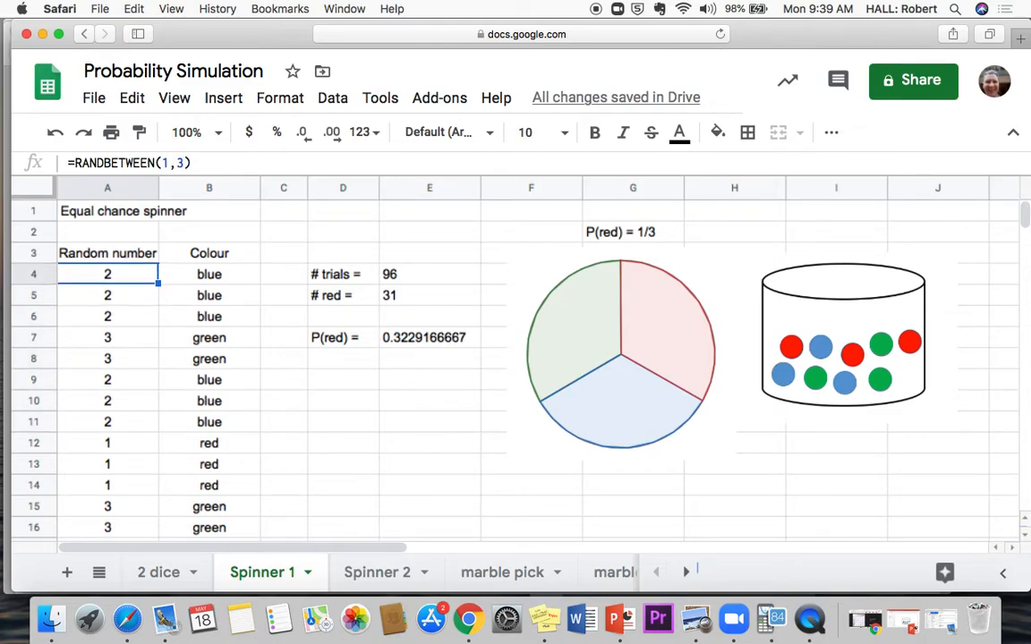
Examine the ifs formula that assigns colours in cell B4 and the Colour cells below it
key("Down")
key("Right")
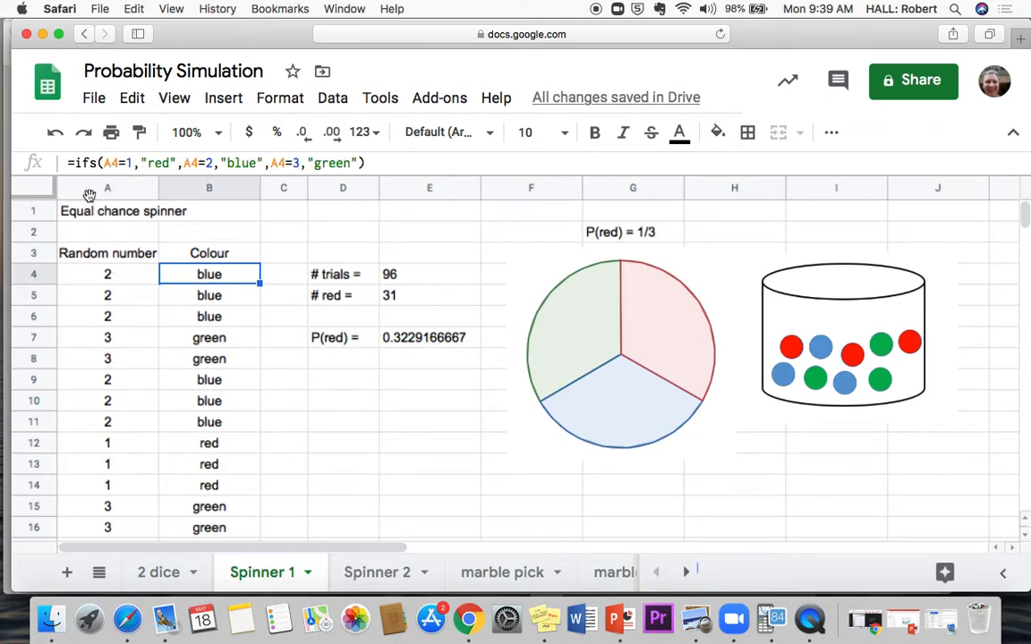
double_click(221, 280)
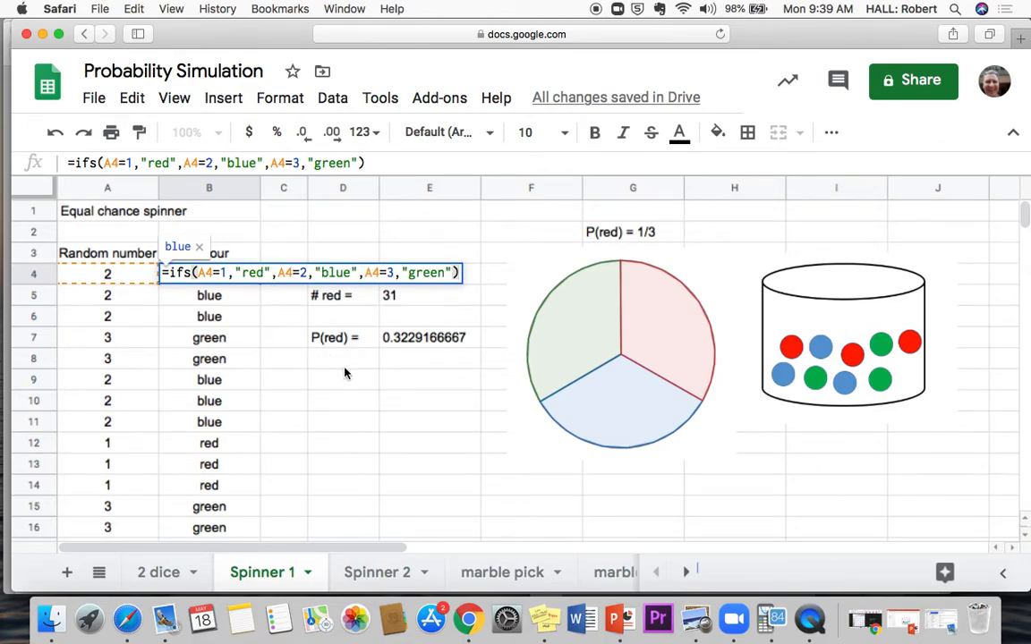
key("Escape")
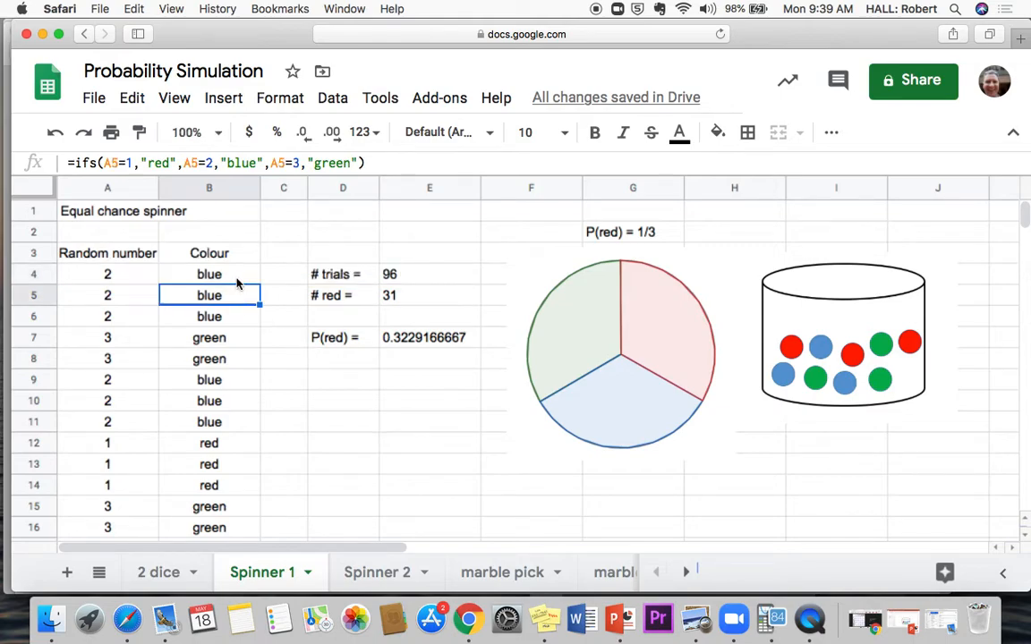
key("Down")
key("Down")
key("Down")
key("Up")
key("Up")
key("Up")
Replace the number-of-trials formula in cell E4 with a counta formula over the Colour column from B4 down
key("Right")
key("Right")
key("Right")
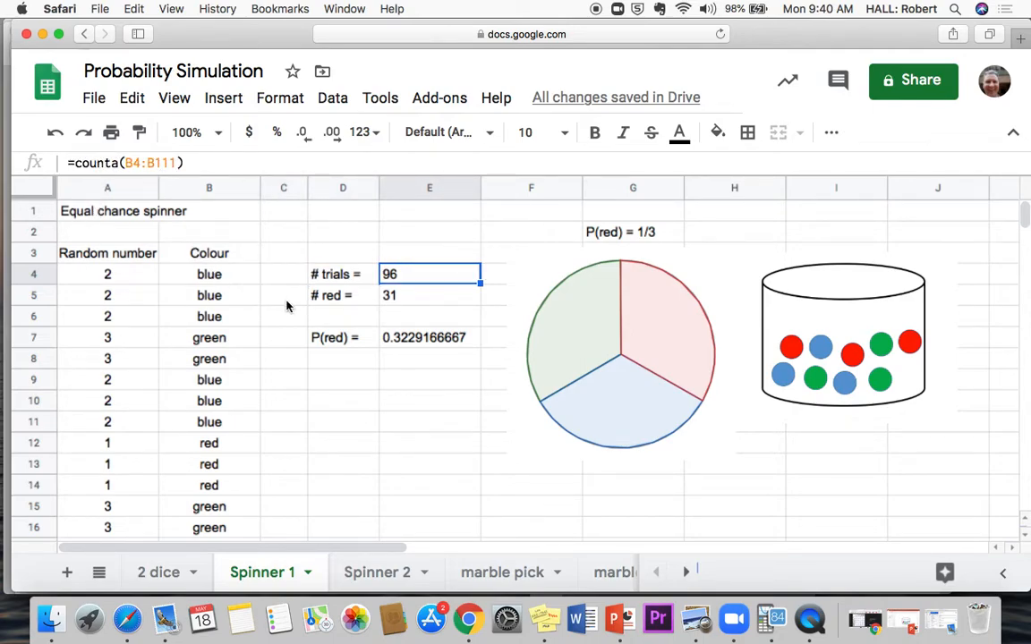
key("Delete")
type("=count")
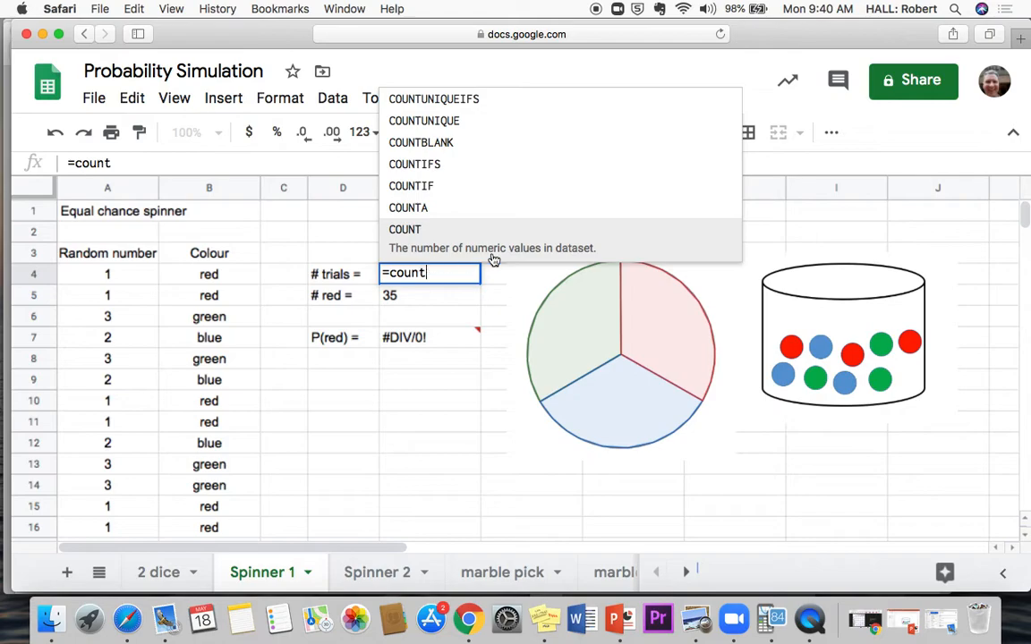
type("a")
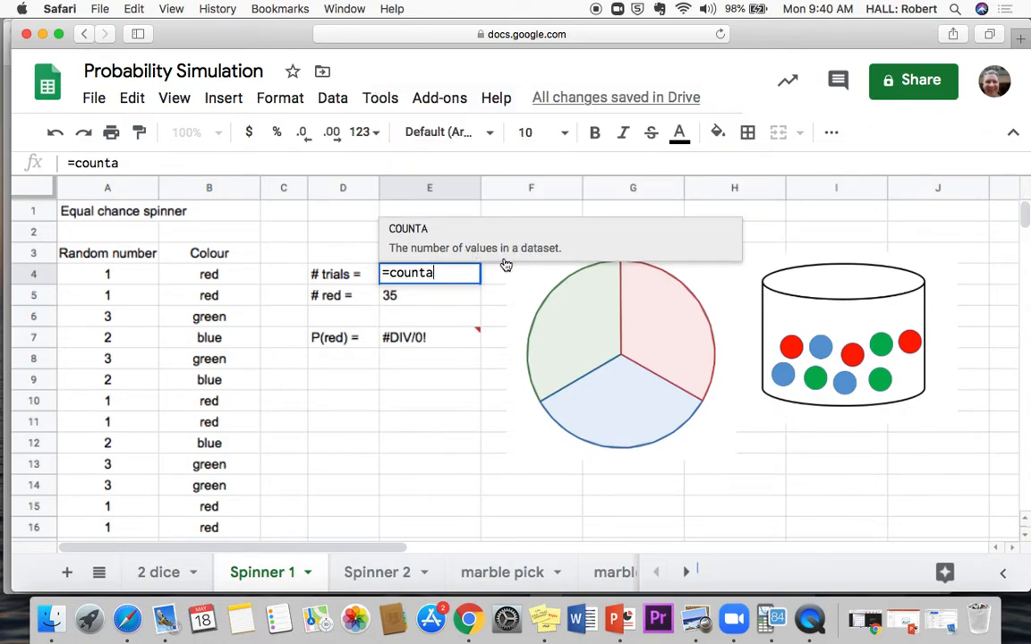
type("(")
left_click_drag(220, 275, 226, 593)
type(")")
key("Return")
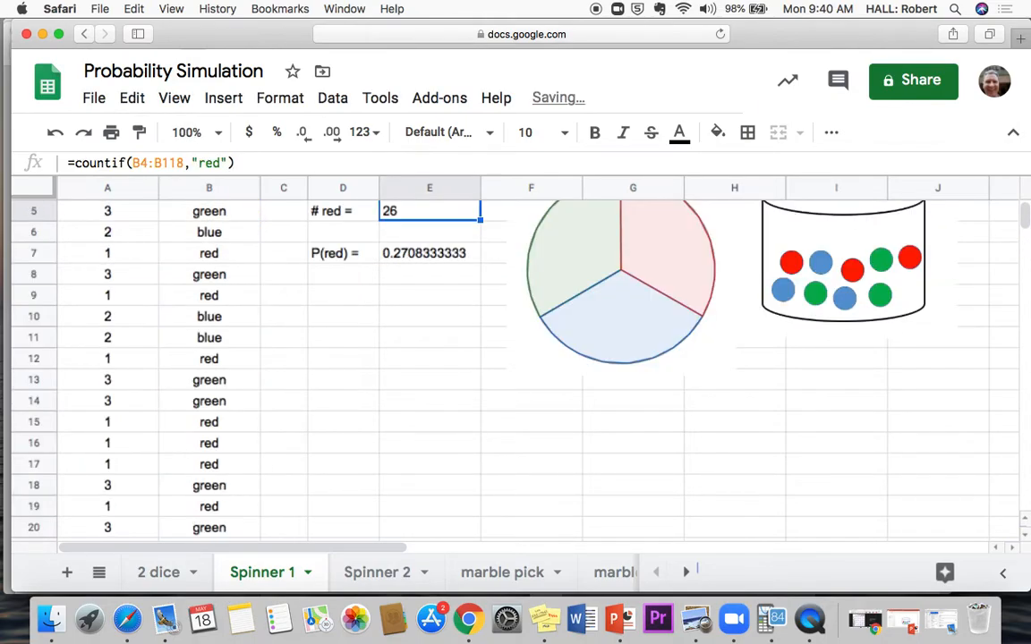
Check the formulas for the number of trials, the number of reds and P(red) in cells E4, E5 and E7
scroll(246, 368, "up", 2)
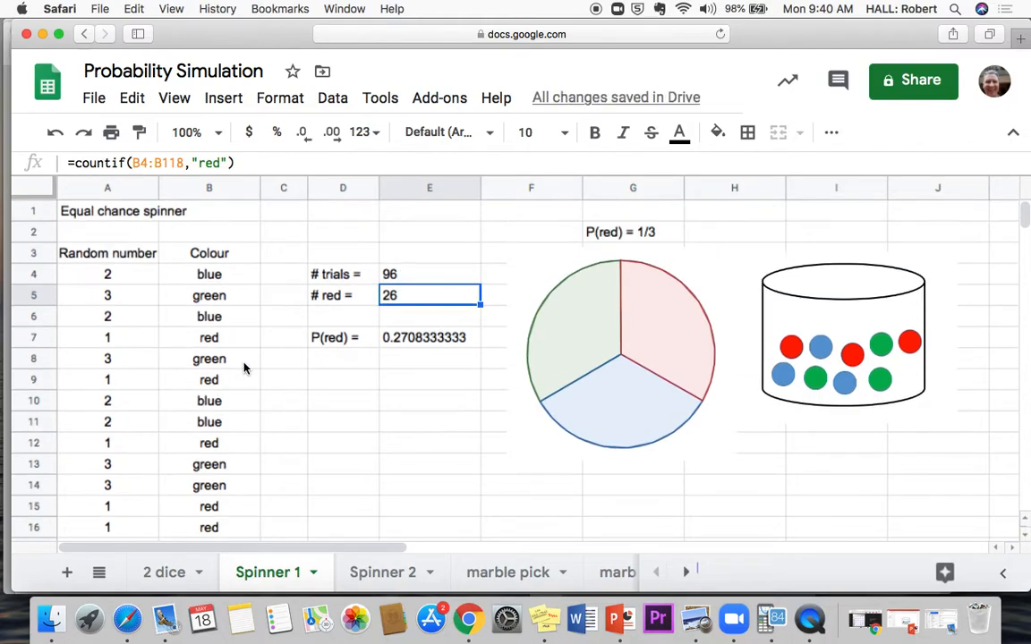
left_click(394, 275)
left_click(404, 298)
left_click(437, 339)
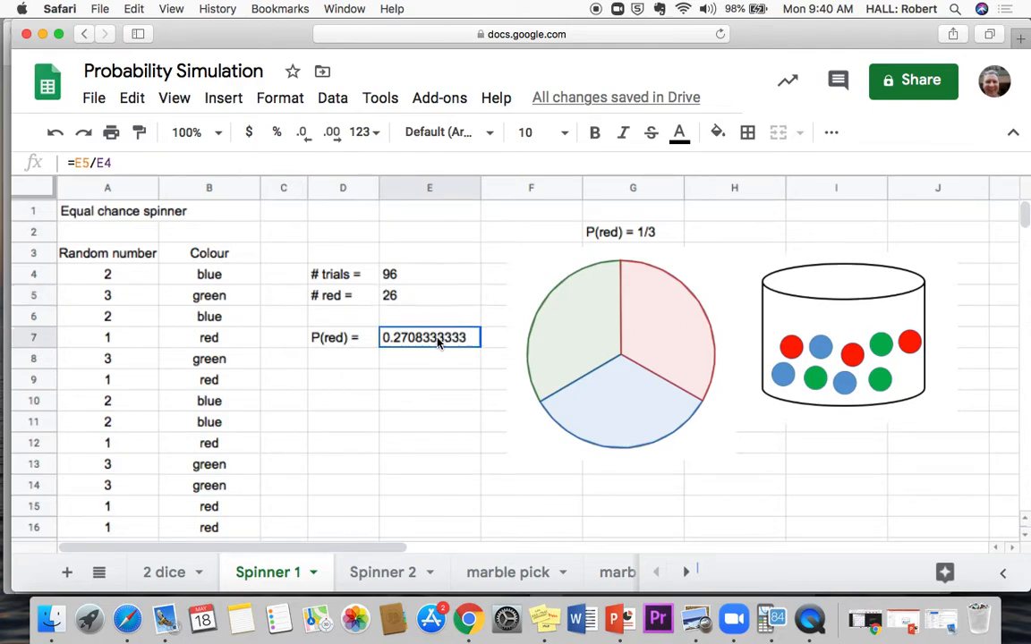
Enter 3 in empty cell E11 to regenerate the random spinner results
left_click(433, 420)
type("3")
key("Return")
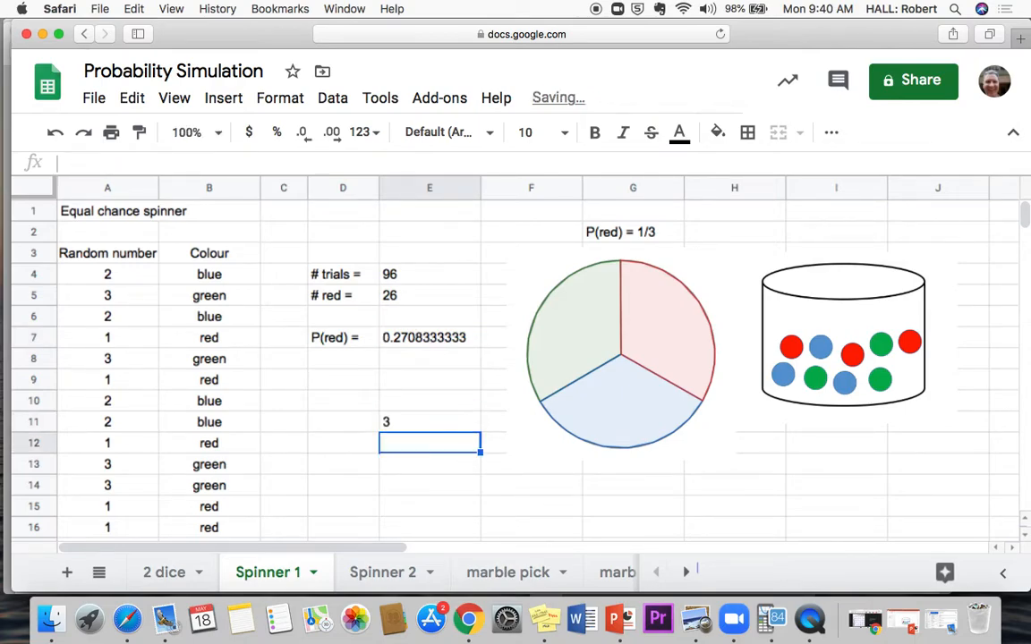
Open the Spinner 2 sheet and examine the randbetween formulas in the Random number column from cell A4 down
left_click(432, 422)
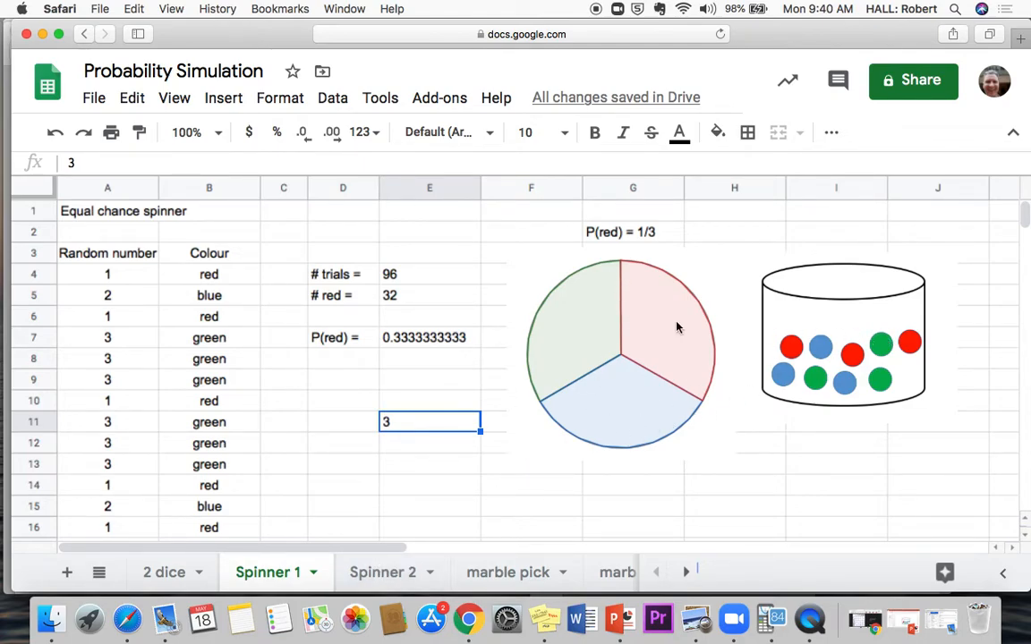
left_click(383, 579)
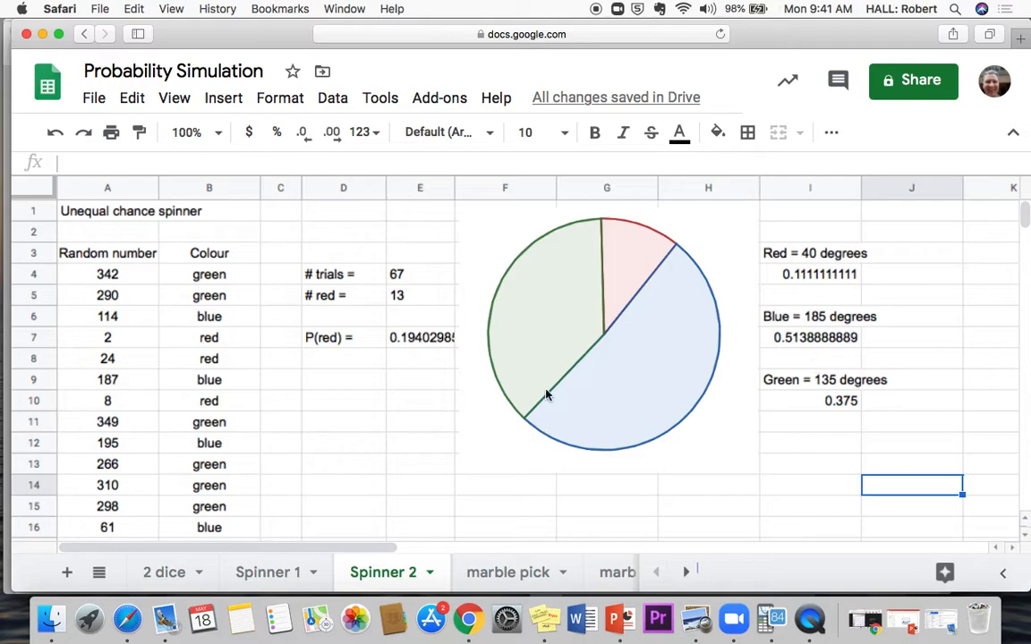
left_click(112, 279)
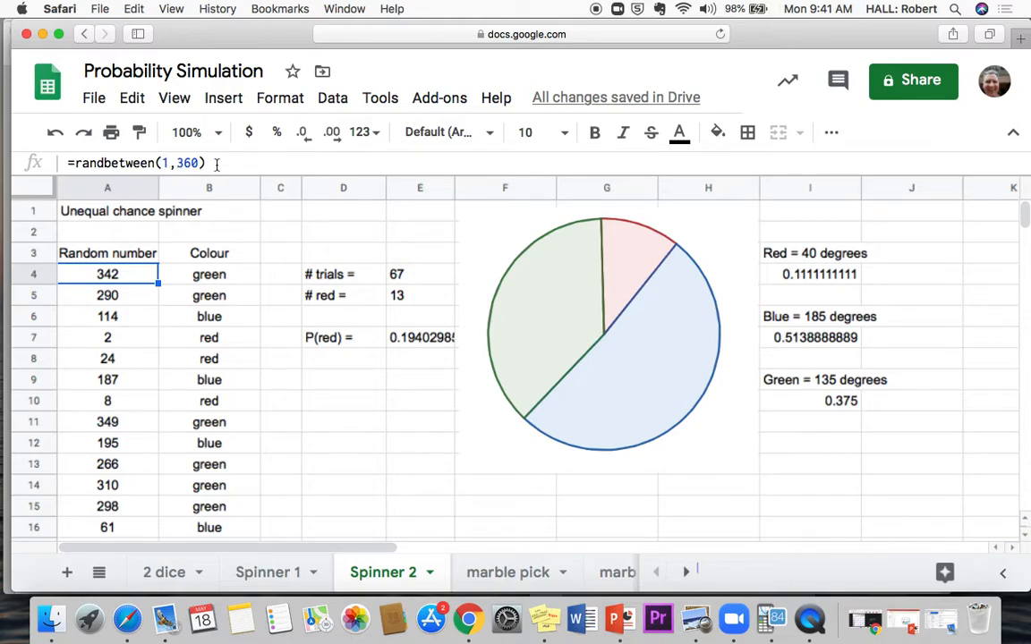
key("Down")
key("Down")
key("Down")
key("Down")
key("Down")
key("Down")
key("Down")
key("Down")
key("Down")
key("Up")
key("Up")
key("Up")
key("Up")
key("Up")
key("Up")
key("Up")
key("Up")
key("Up")
Examine the ifs formula that assigns colours by degree ranges in cell B4 and look through the Colour column
key("Right")
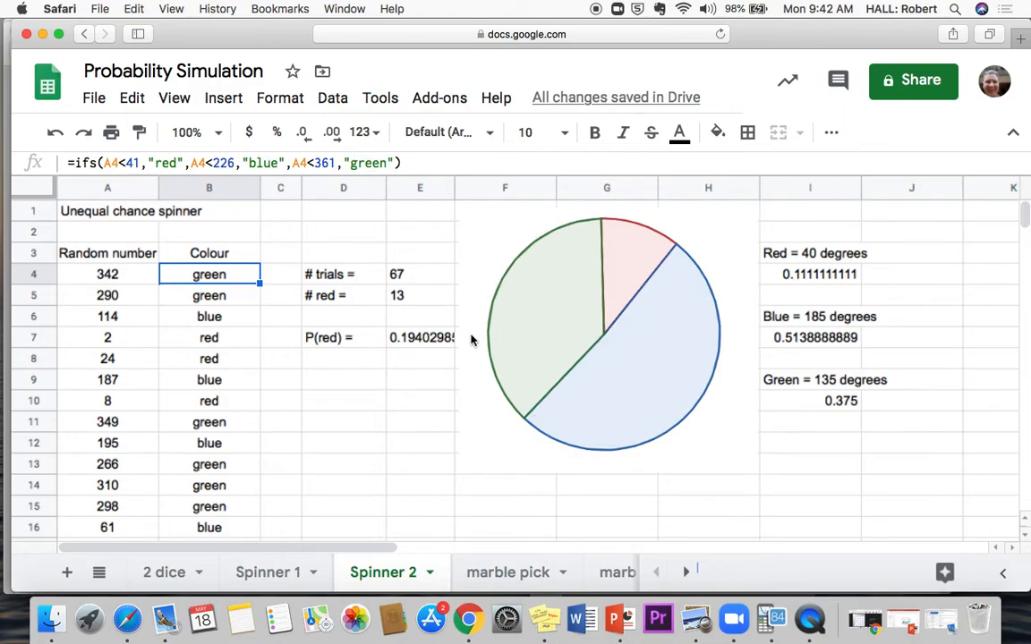
scroll(389, 397, "down", 10)
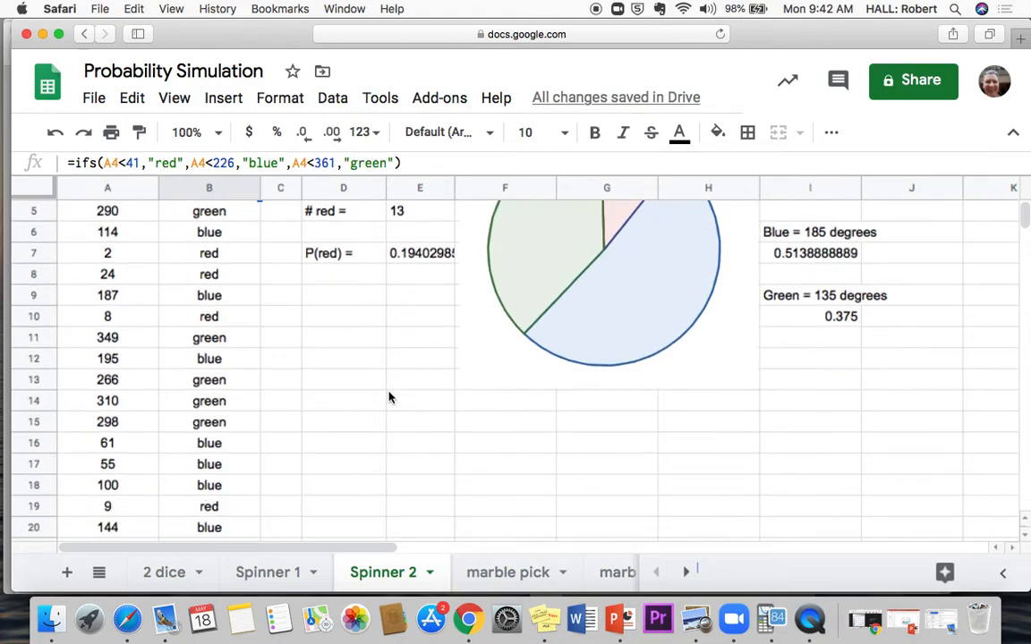
scroll(388, 396, "down", 5)
scroll(386, 395, "up", 15)
Check the formulas for trials, reds and P(red) in E4, E5 and E7, and the theoretical red probability in I4
left_click(414, 278)
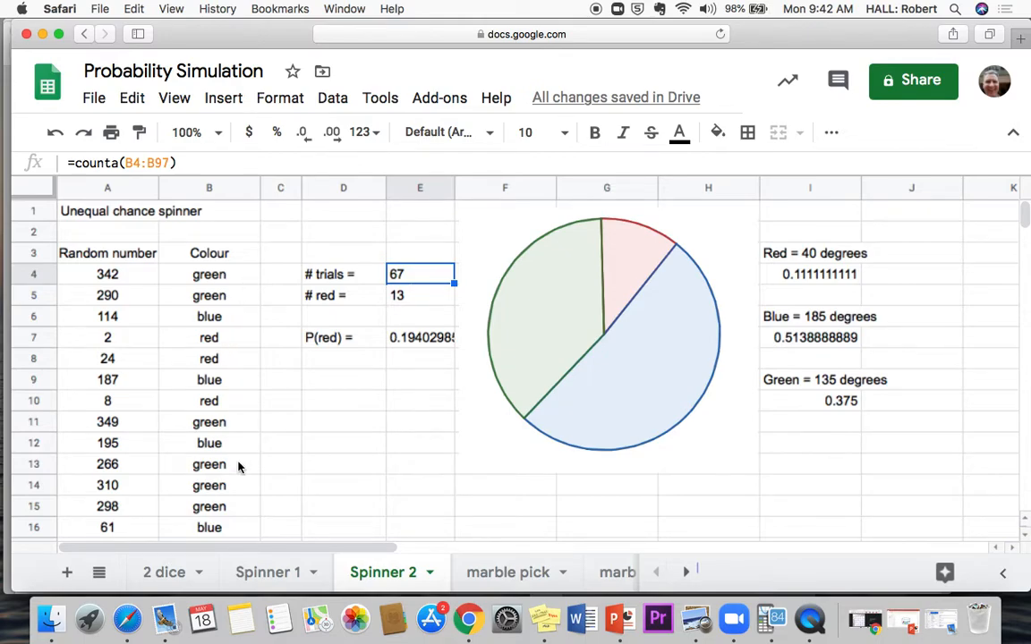
left_click(428, 295)
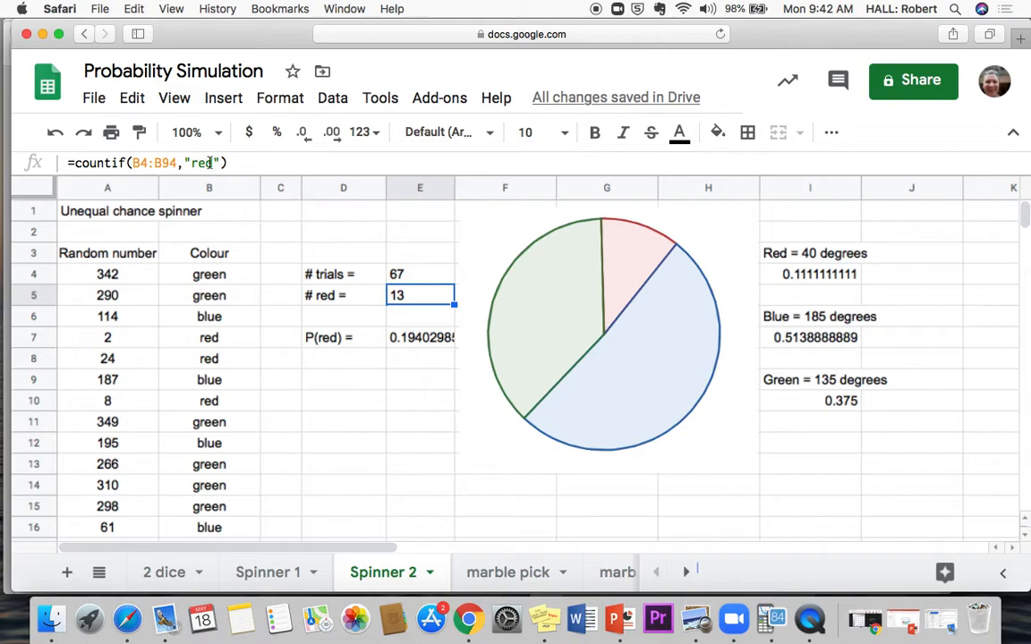
left_click(435, 339)
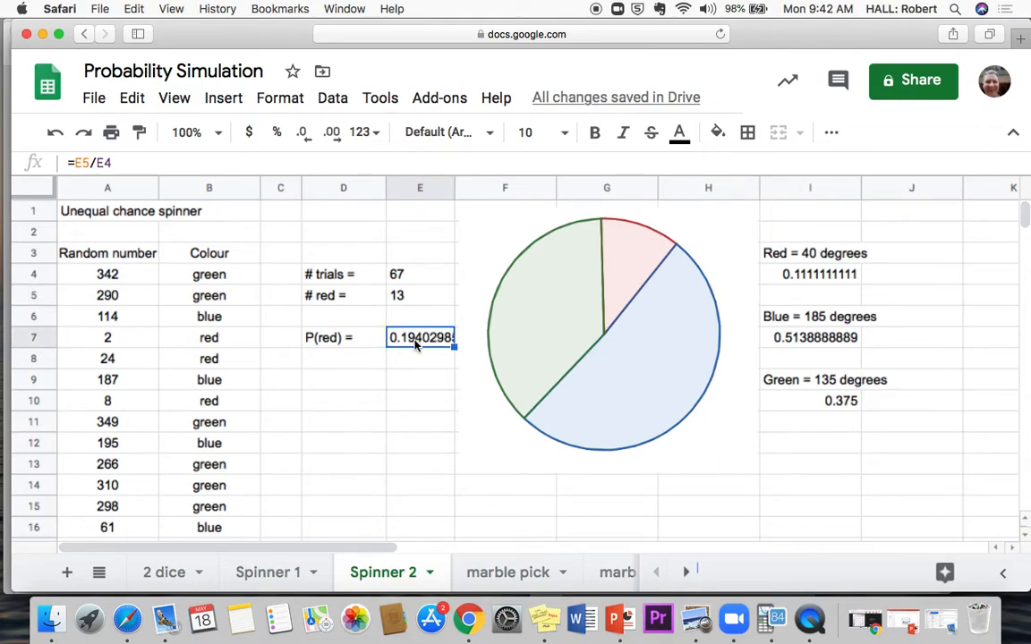
left_click(802, 278)
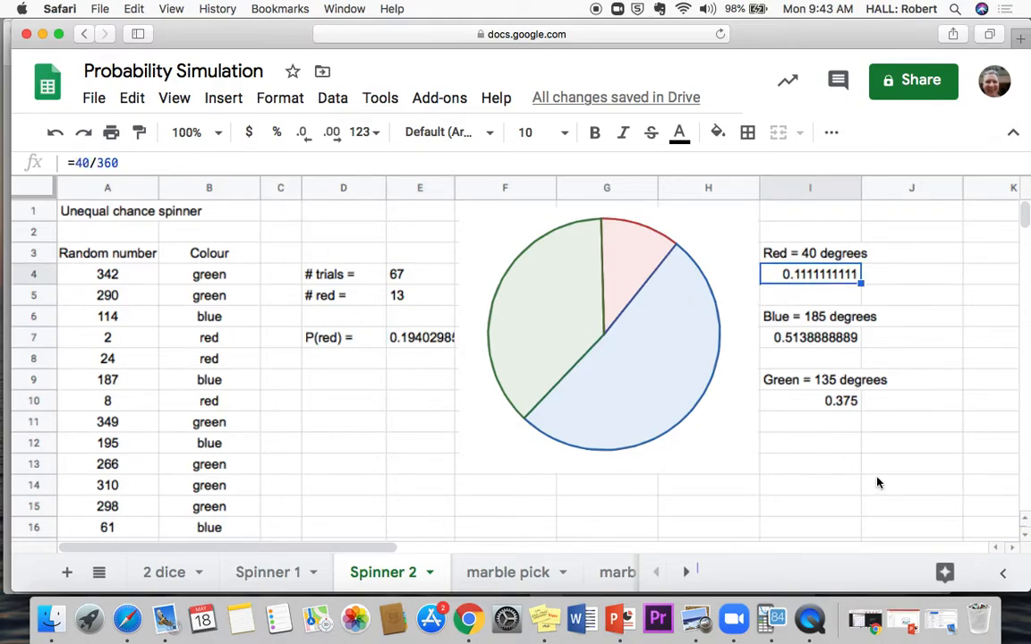
Regenerate the unequal spinner's random results by entering 3 in empty cell J15, clearing it, and entering 1 there
left_click(866, 505)
type("3")
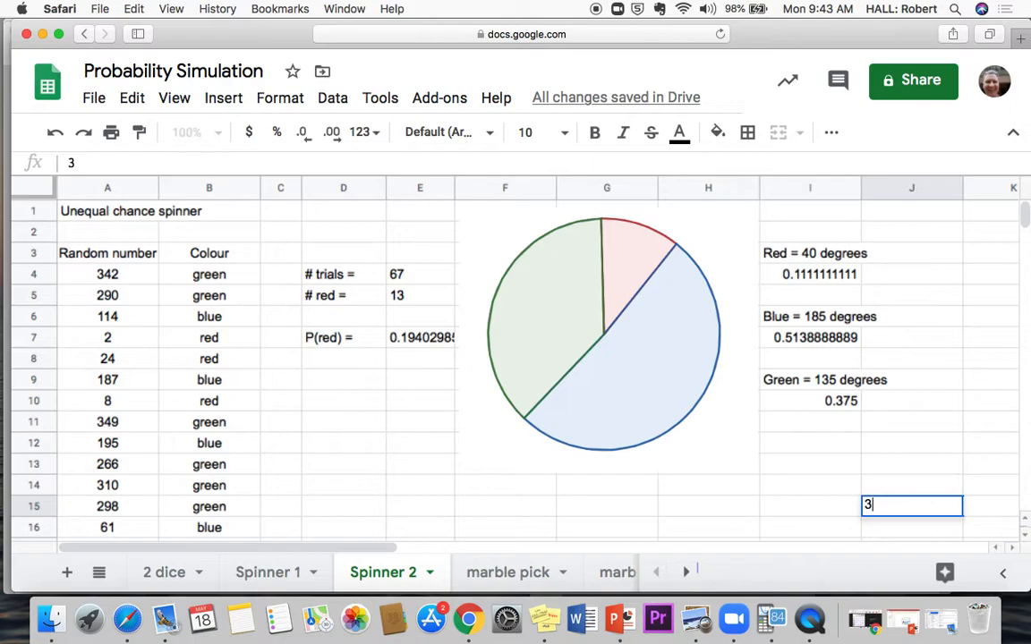
key("Return")
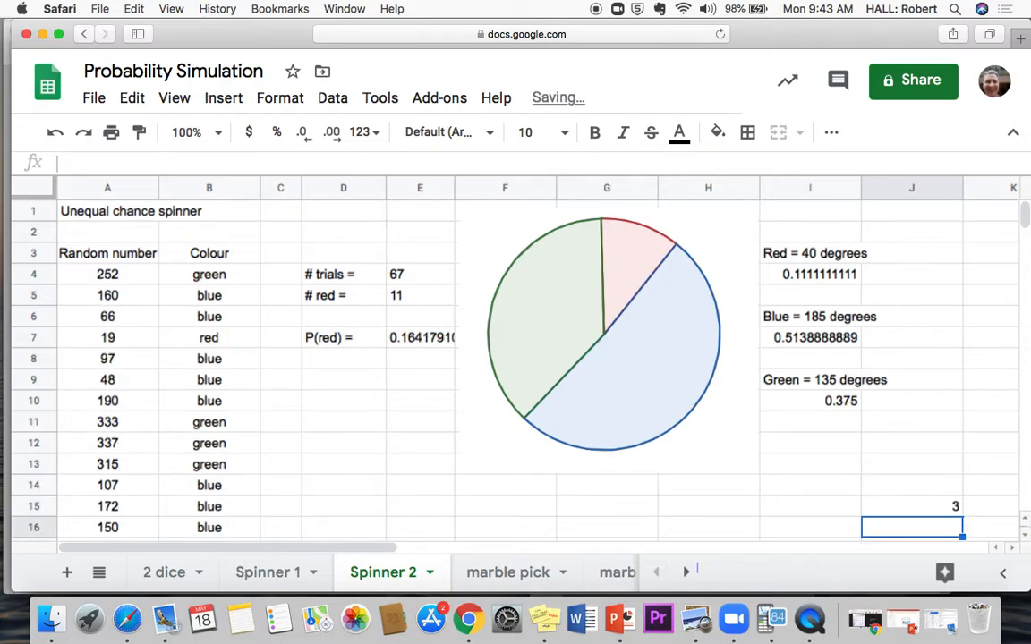
key("Up")
key("Delete")
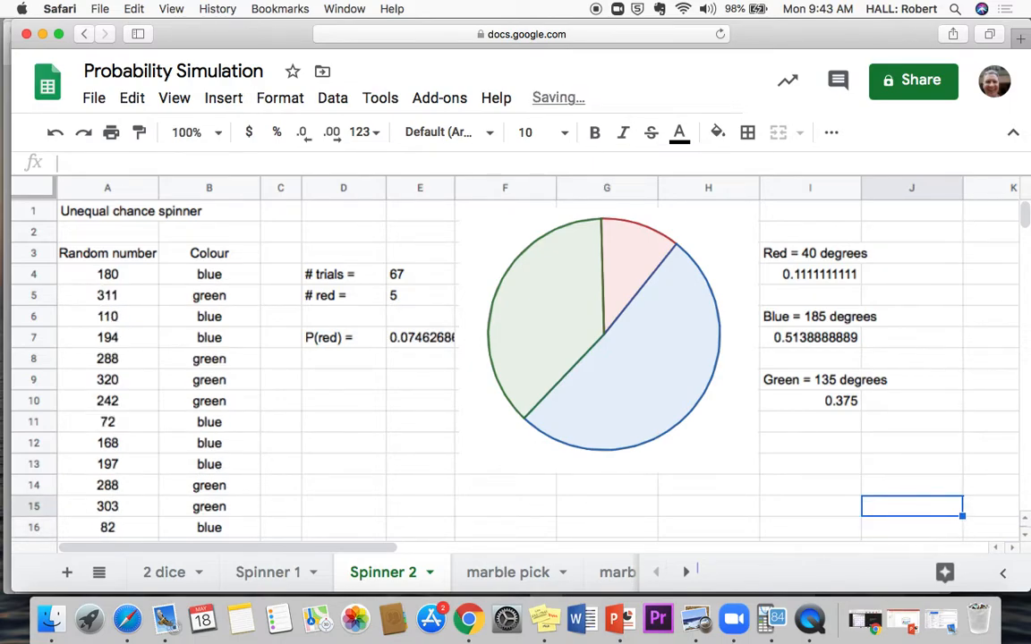
type("1")
key("Up")
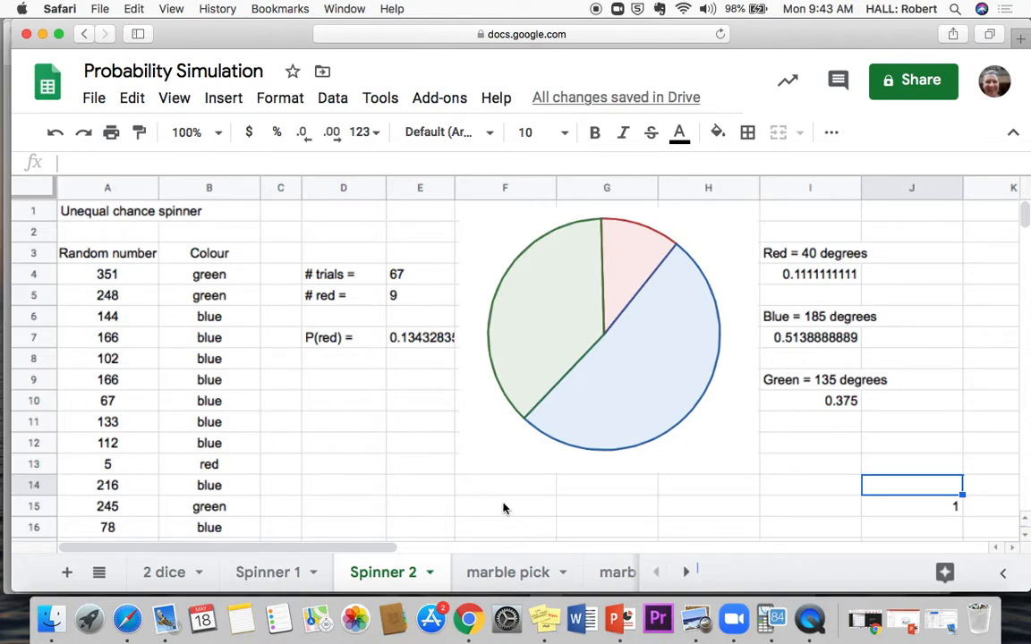
Open the marble pick sheet and examine the RANDBETWEEN formula in cell A5 and the ifs colour formula in B5
left_click(501, 583)
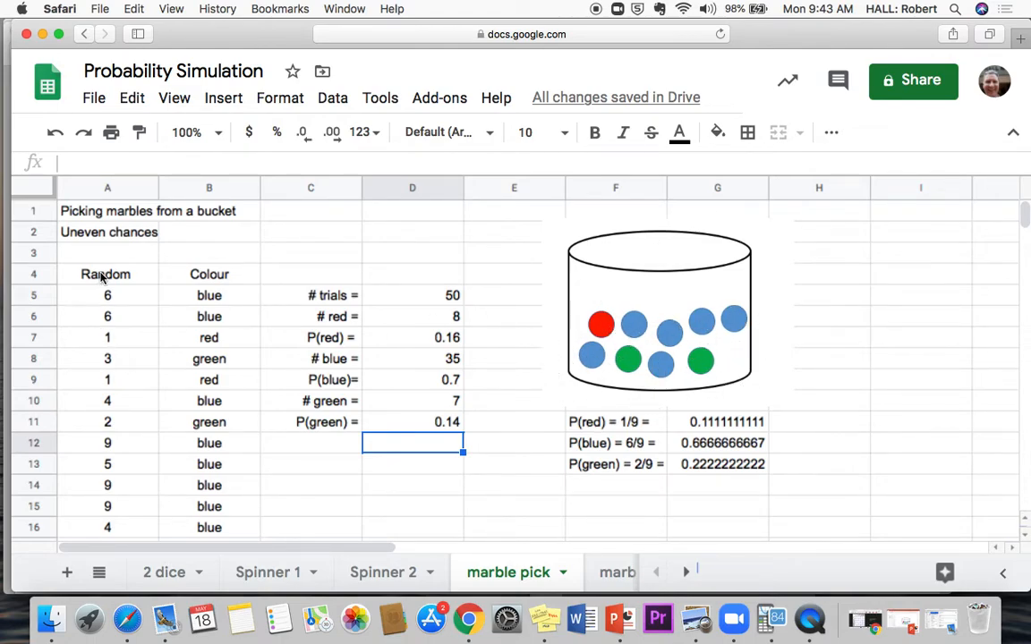
left_click(103, 303)
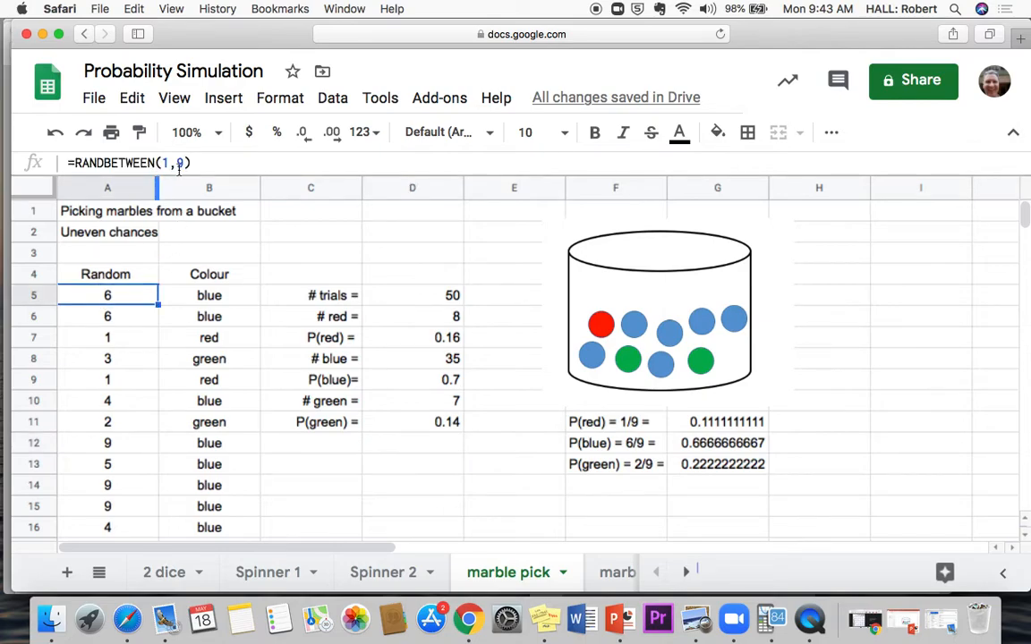
left_click(225, 297)
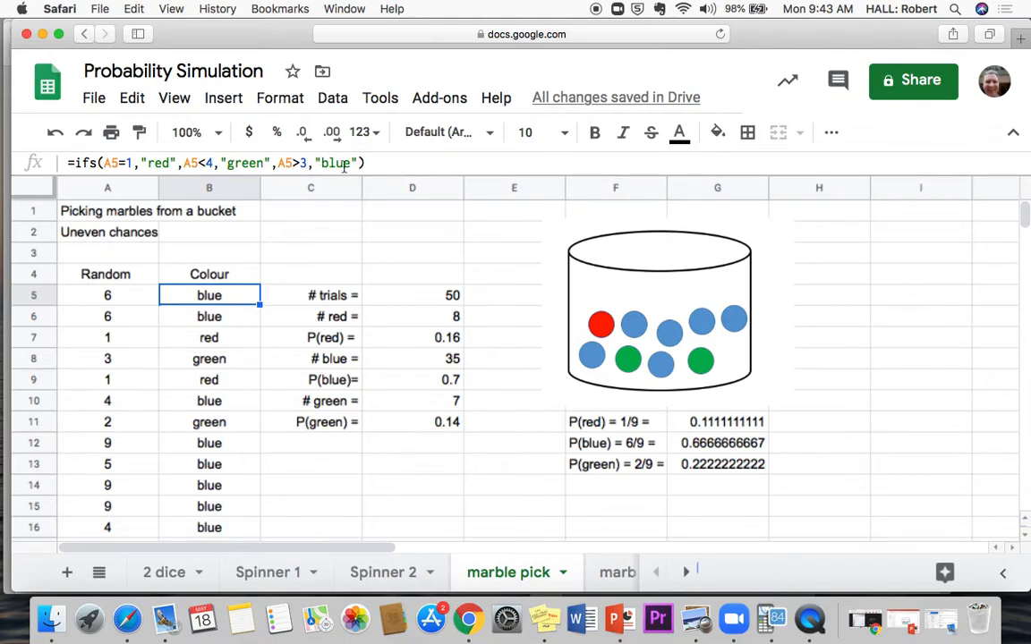
Review the ifs formulas down the marble Colour column, returning to the first Random and Colour cells in row 5
left_click(226, 321)
key("Down")
key("Down")
key("Down")
key("Down")
key("Down")
key("Down")
key("Down")
key("Down")
key("Down")
key("Down")
key("Down")
key("Down")
key("Down")
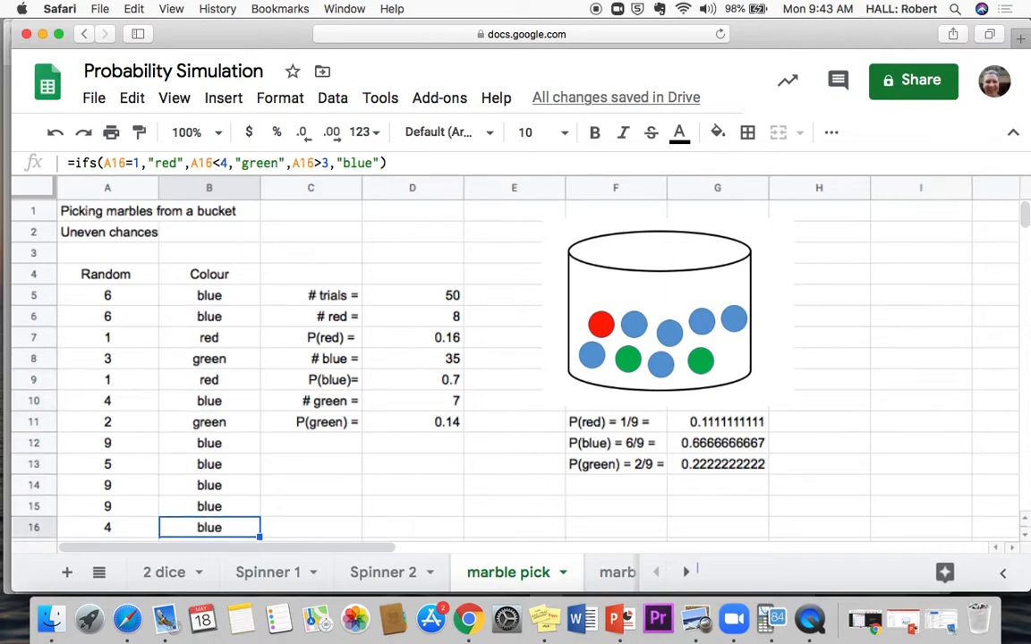
key("Down")
key("Down")
key("Down")
key("Down")
key("Down")
key("Down")
key("Down")
key("Down")
key("Down")
key("Down")
key("Down")
key("Down")
key("Down")
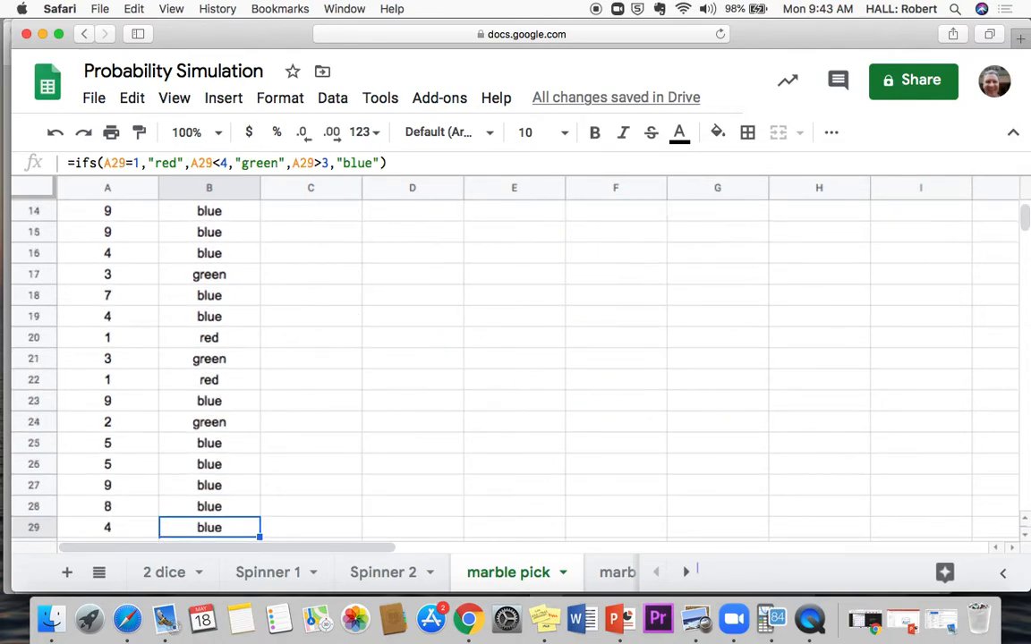
key("Down")
key("Up")
key("Up")
key("Up")
key("Up")
key("Up")
key("Up")
key("Up")
key("Up")
key("Up")
key("Up")
key("Up")
key("Up")
key("Up")
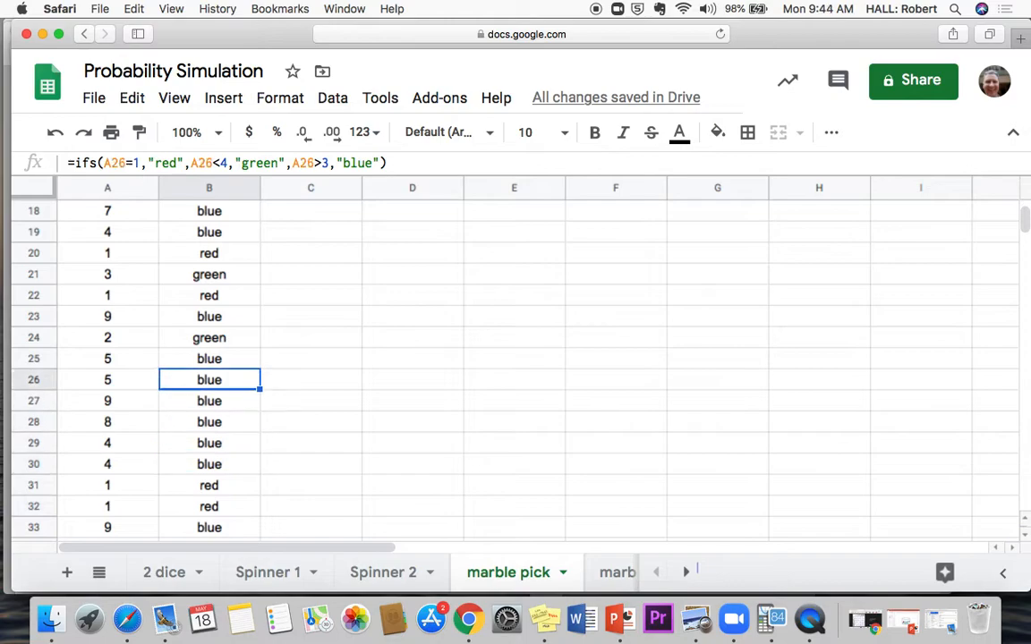
key("Up")
key("Up")
key("Up")
key("Up")
key("Up")
key("Up")
key("Up")
key("Up")
key("Up")
key("Up")
key("Up")
key("Up")
key("Up")
key("Up")
key("Up")
key("Up")
key("Up")
key("Up")
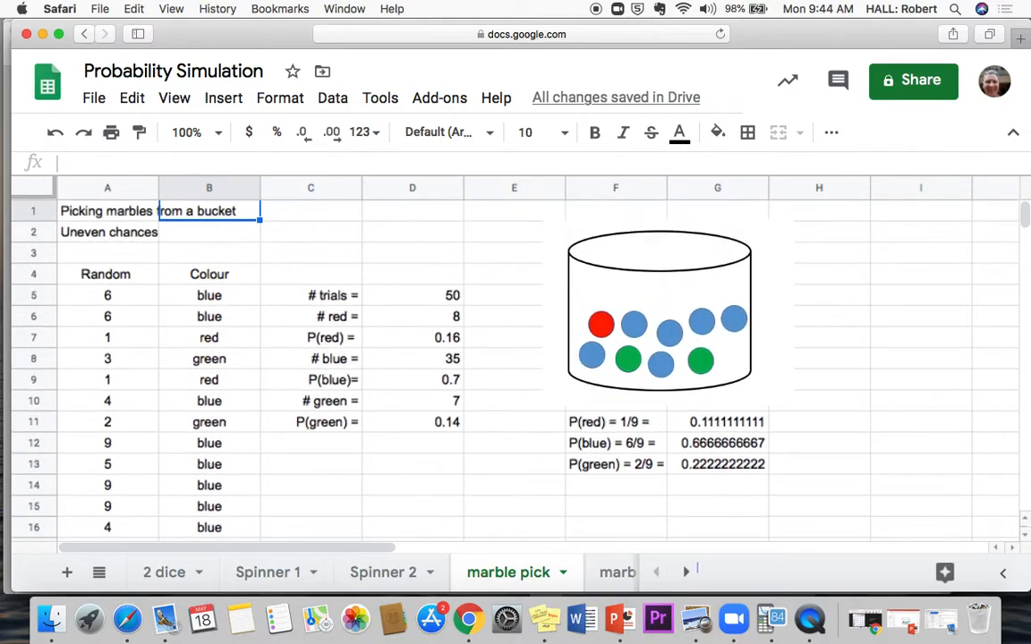
key("Down")
key("Down")
key("Down")
key("Left")
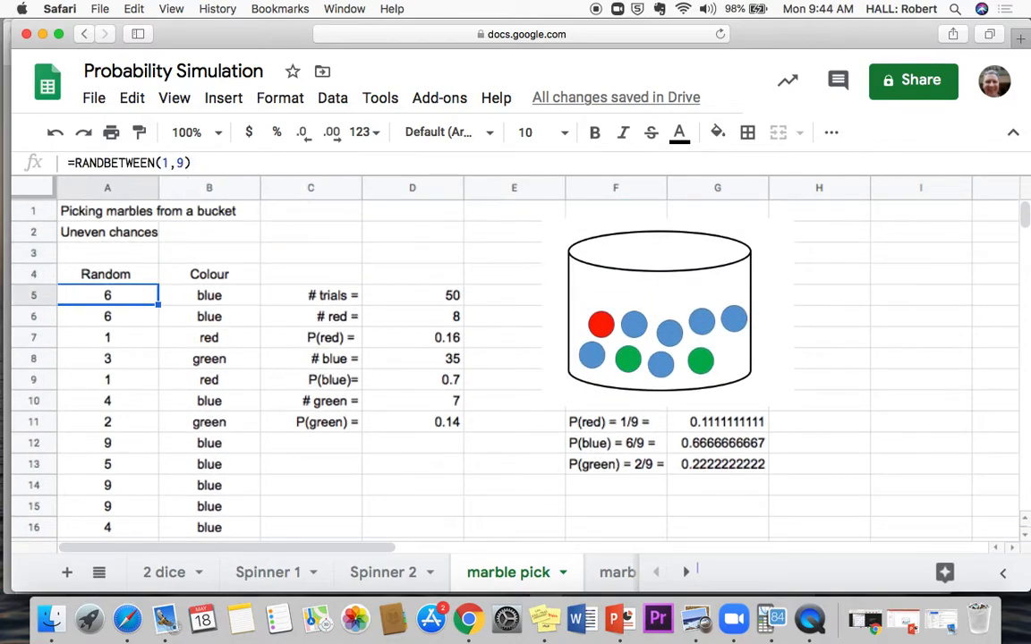
key("Right")
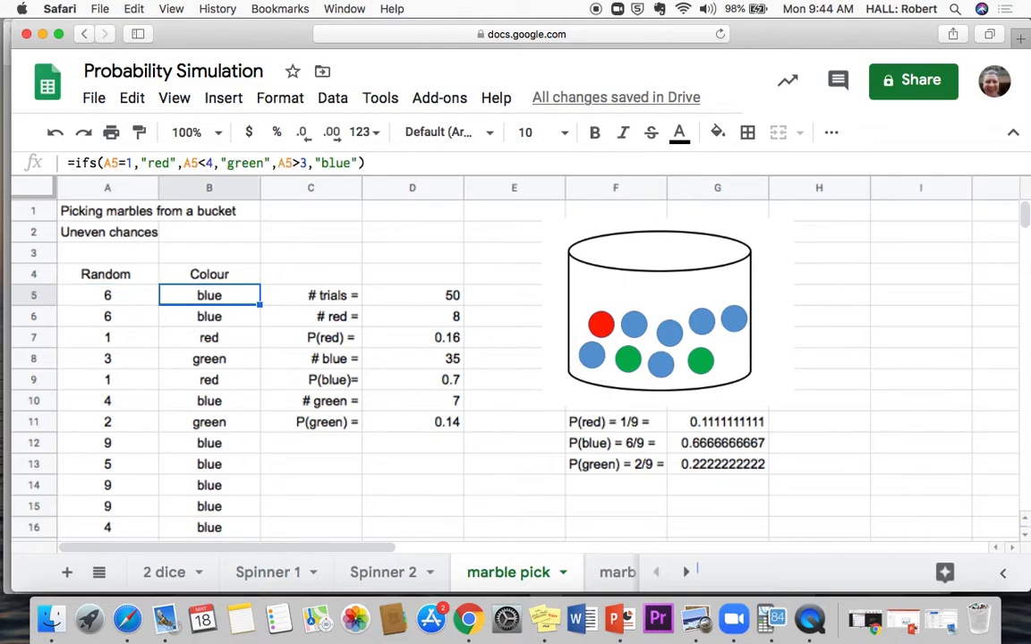
Check the formulas for the number of trials and each colour's count and probability in cells D5 to D11
key("Right")
key("Right")
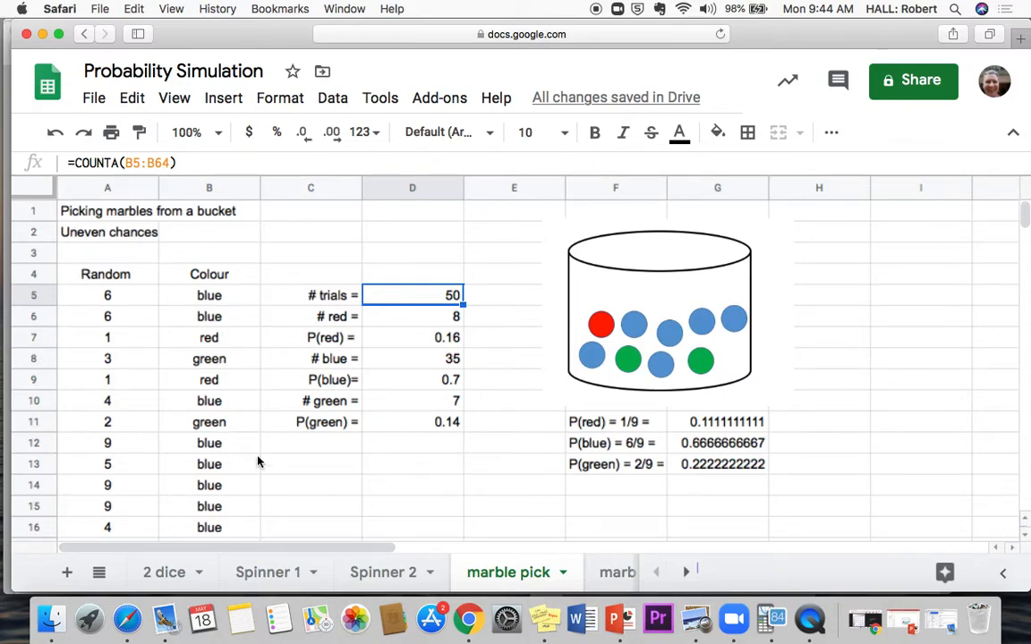
key("Down")
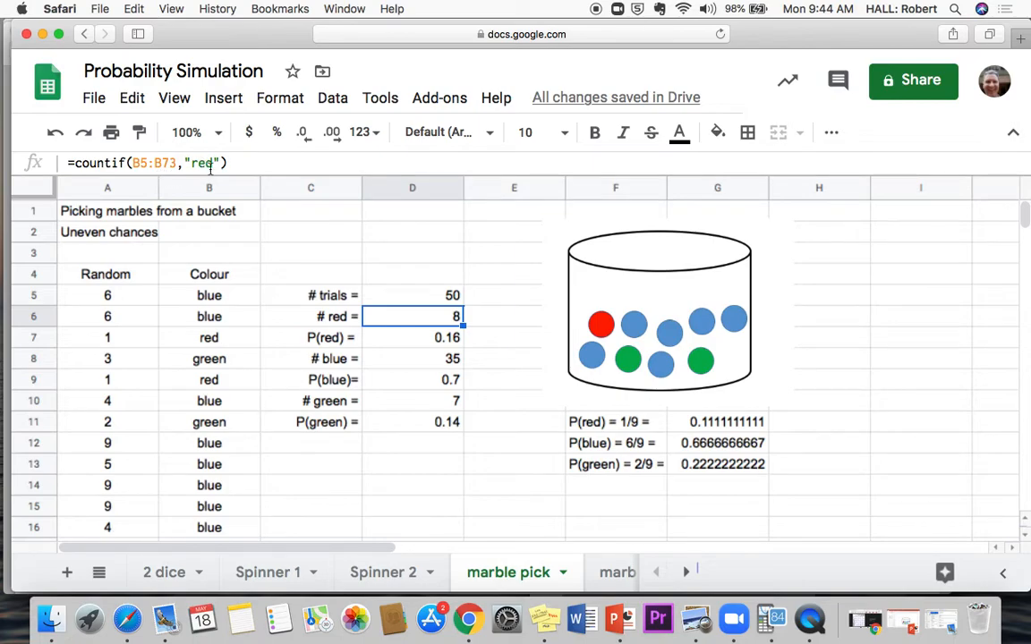
key("Down")
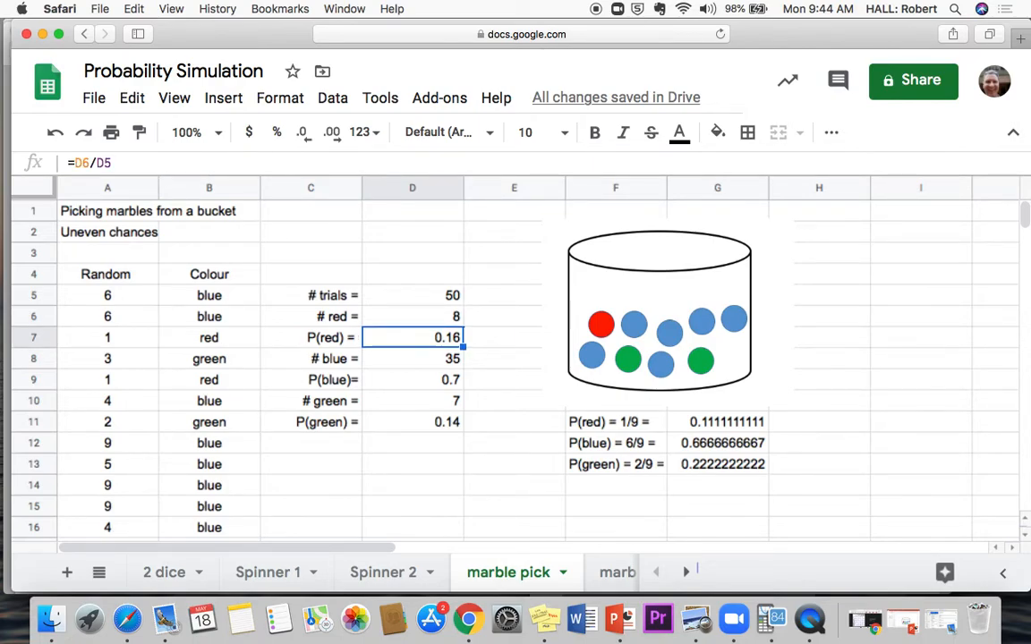
key("Down")
key("Down")
key("Down")
key("Down")
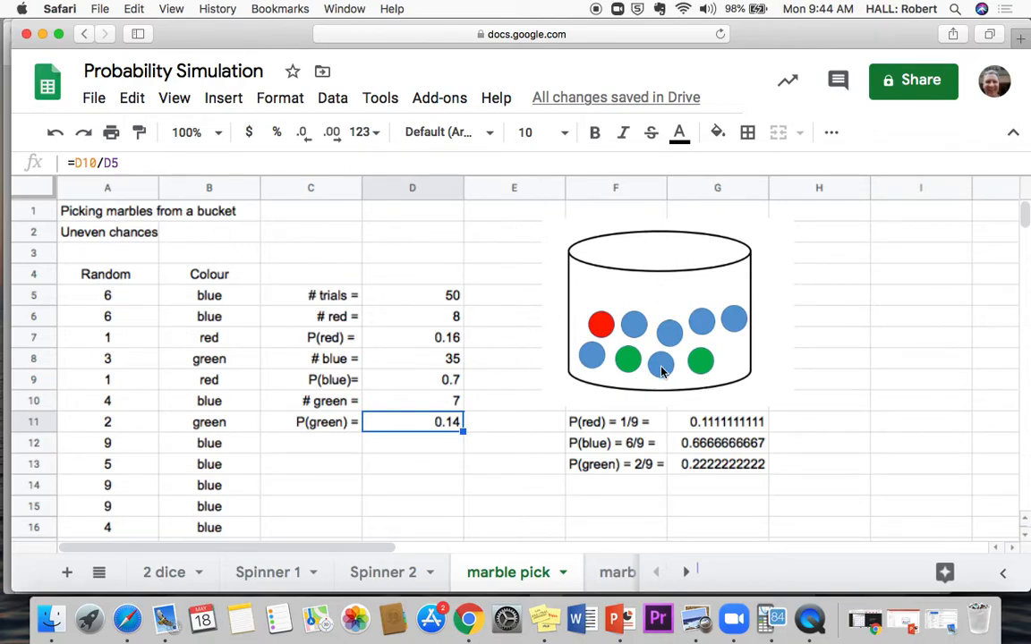
Open the marble pick with replacement sheet and examine the first pick's Random and Colour formulas in columns A and B
left_click(617, 574)
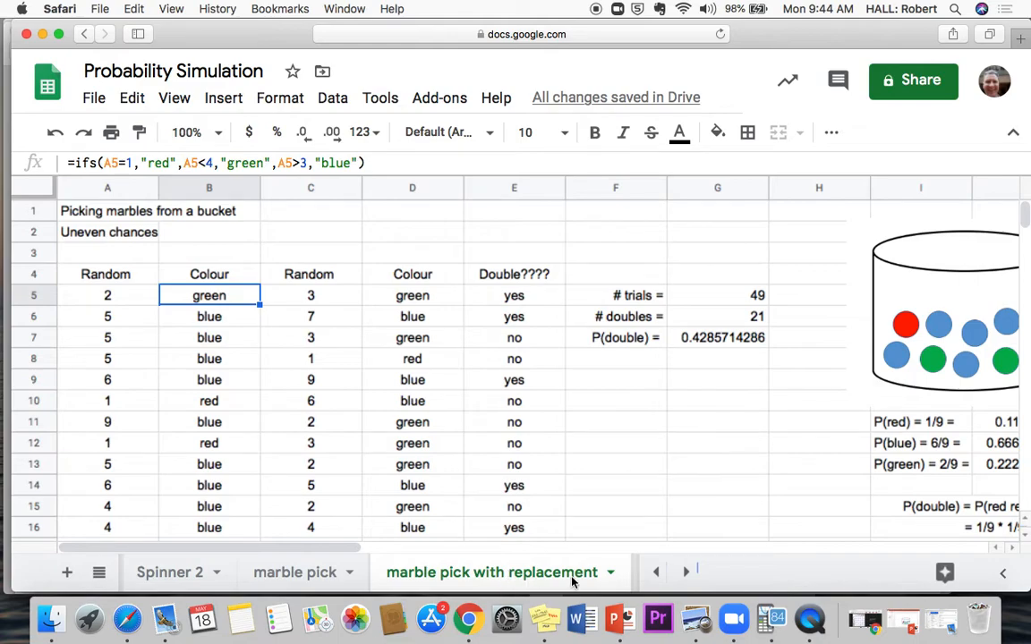
left_click(131, 292)
key("Right")
key("Down")
key("Down")
key("Down")
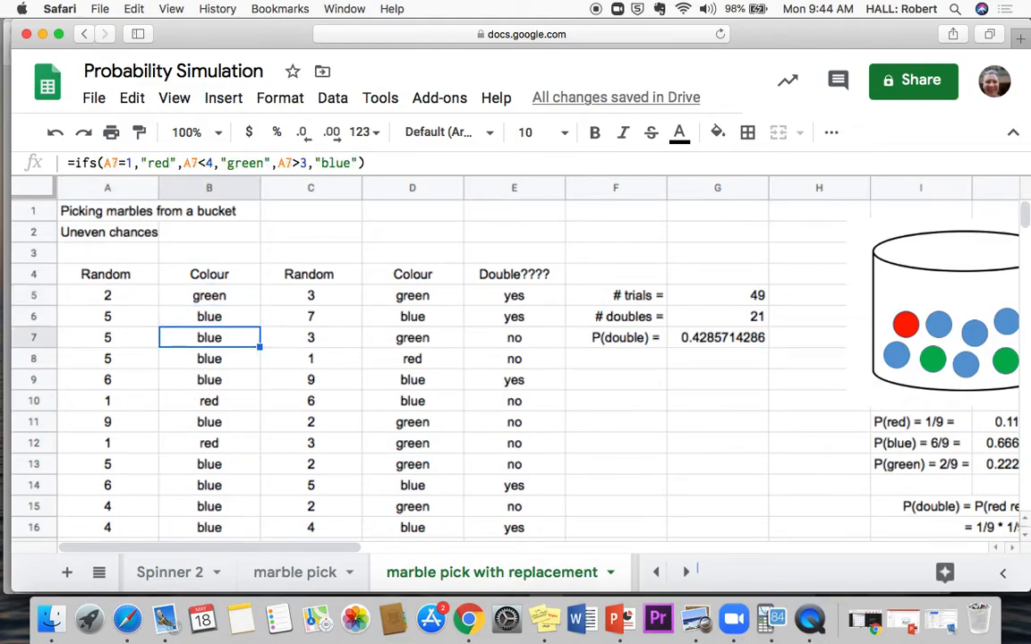
key("Up")
key("Up")
key("Up")
Examine the second pick's RANDBETWEEN formula in cell C5 and the ifs colour formulas from D5 down
key("Right")
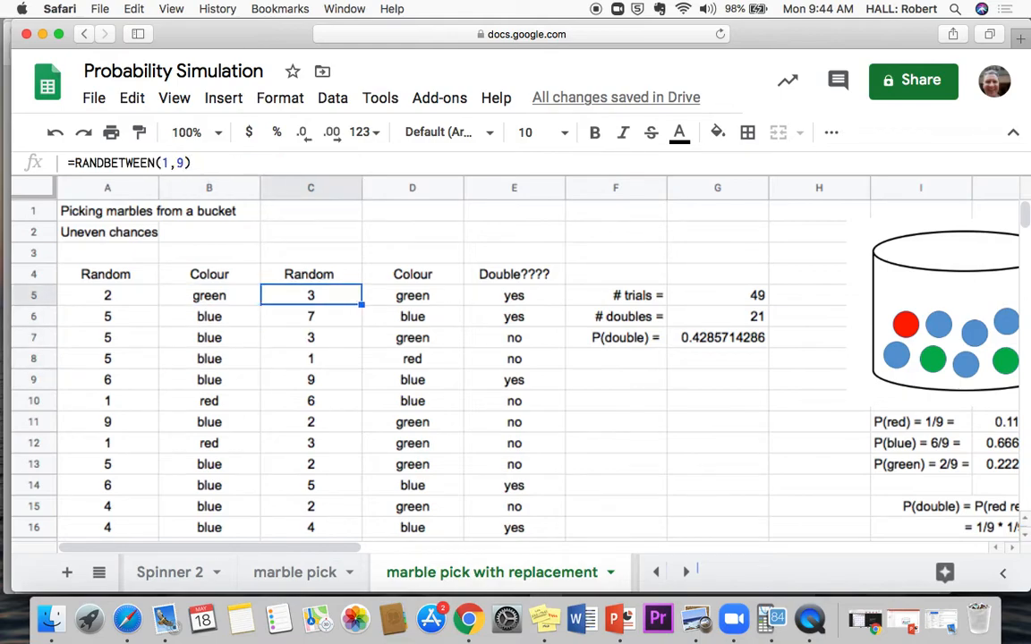
key("Right")
key("Down")
key("Down")
key("Down")
key("Down")
key("Down")
key("Up")
key("Up")
key("Up")
key("Up")
key("Up")
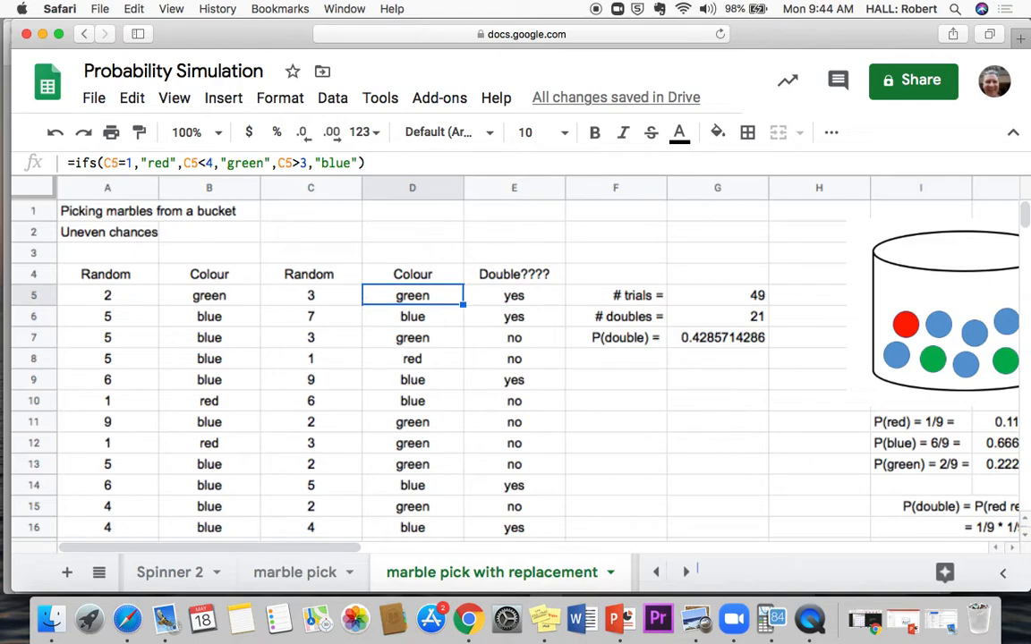
Examine the if formula in cell E5 that tests whether the two picked colours in B5 and D5 match
left_click(519, 302)
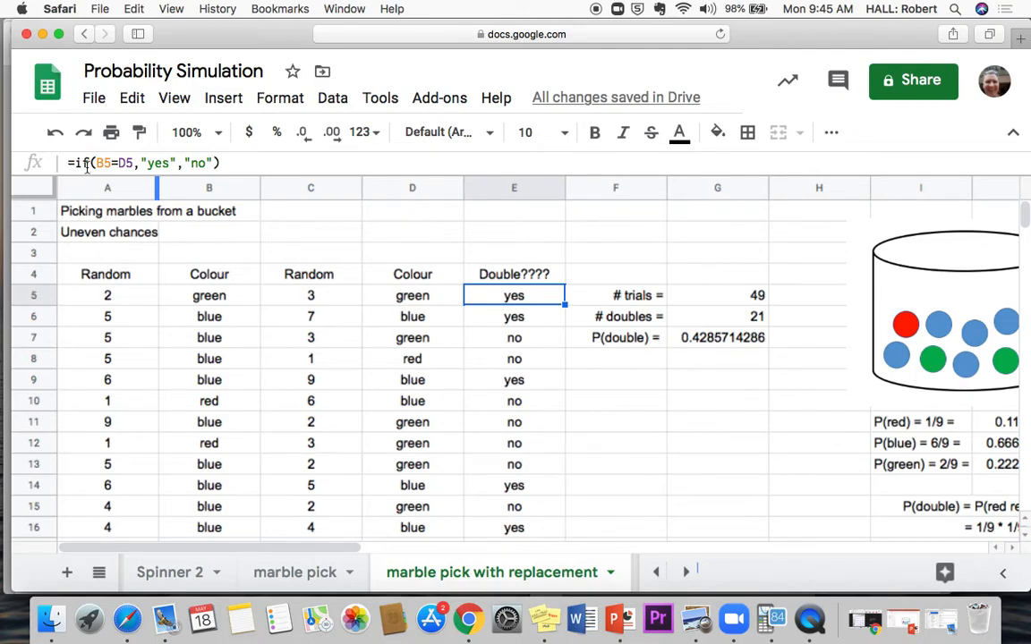
left_click(412, 295)
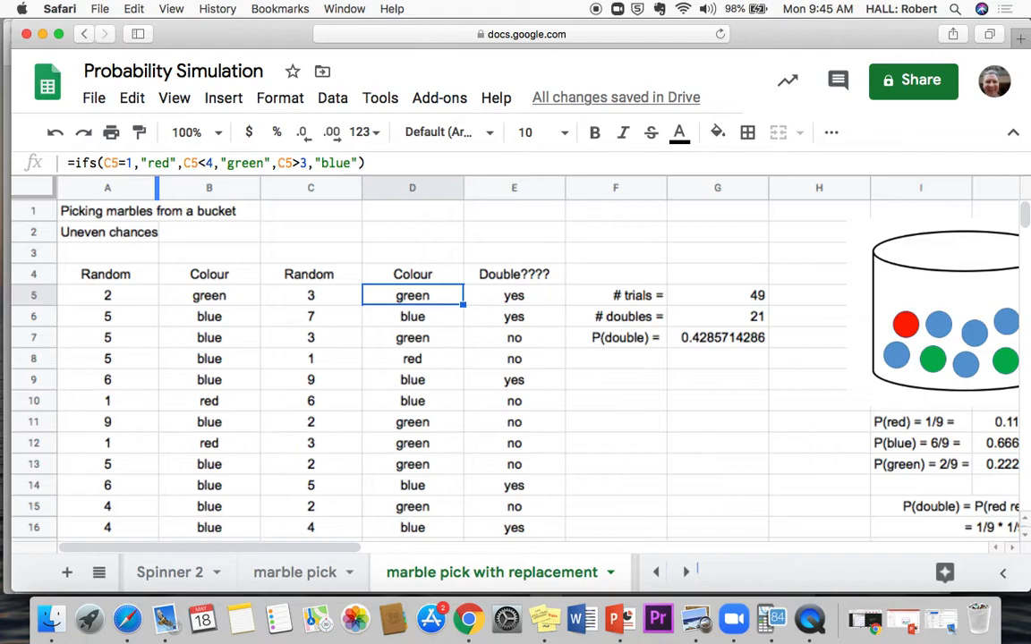
left_click(514, 296)
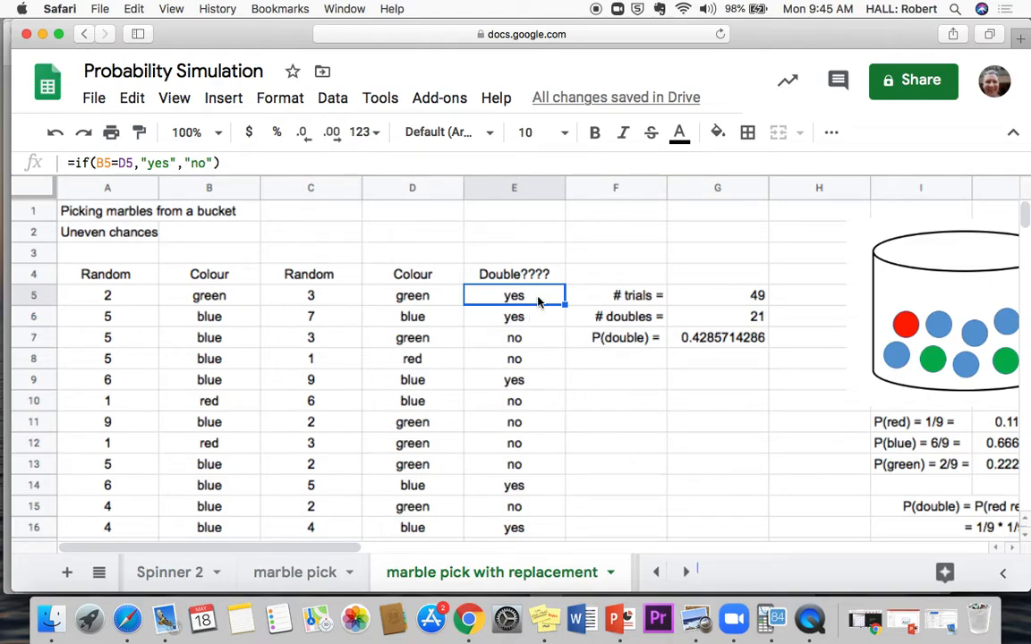
Examine the formulas for the number of trials, number of doubles and P(double) in cells G5 to G7
key("Right")
key("Right")
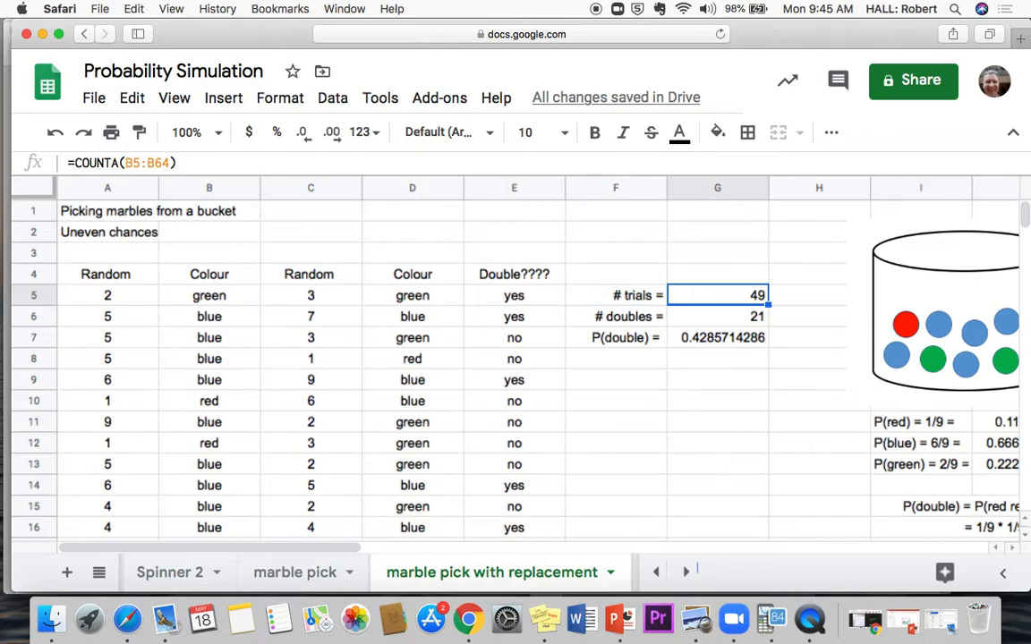
key("Down")
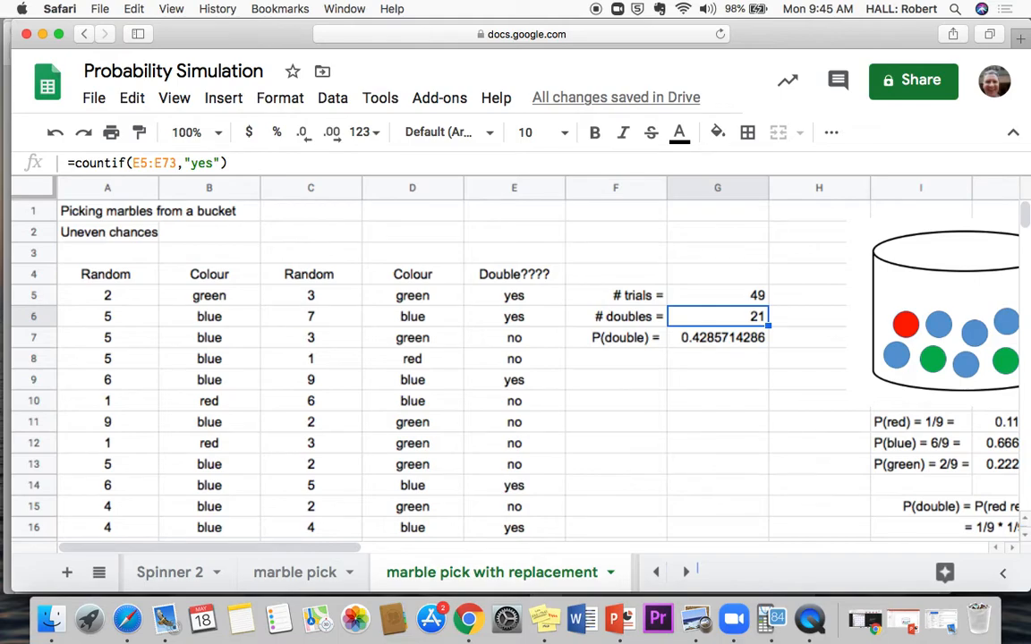
key("Down")
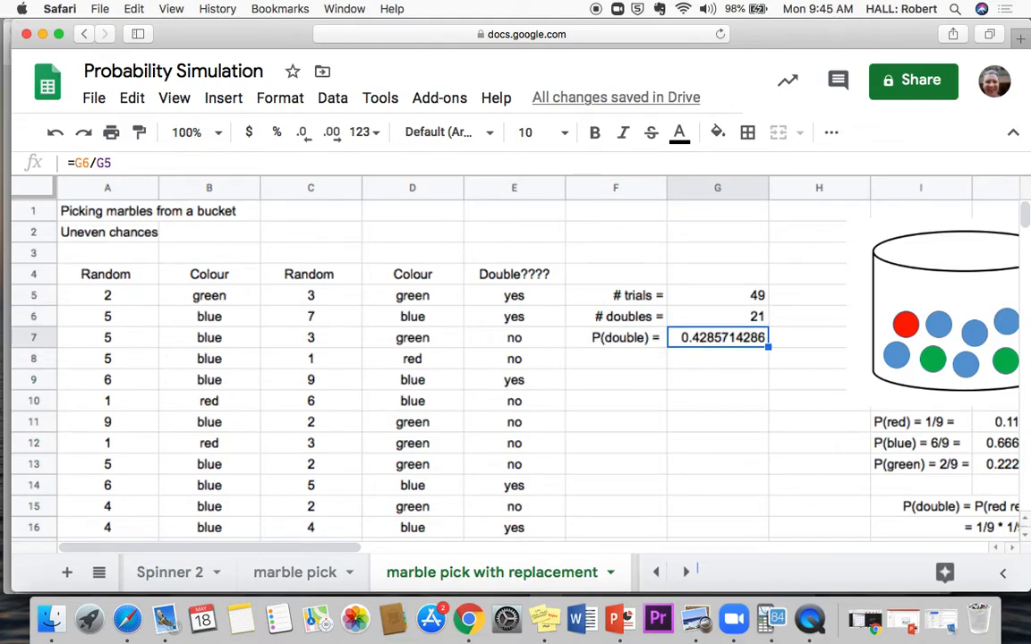
key("Up")
key("Up")
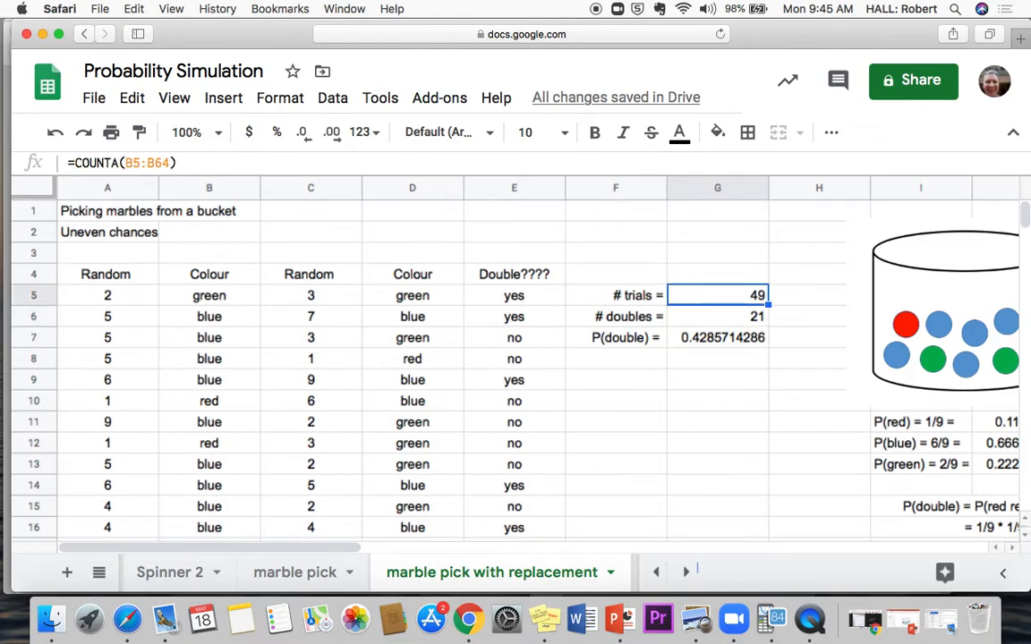
key("Down")
key("Down")
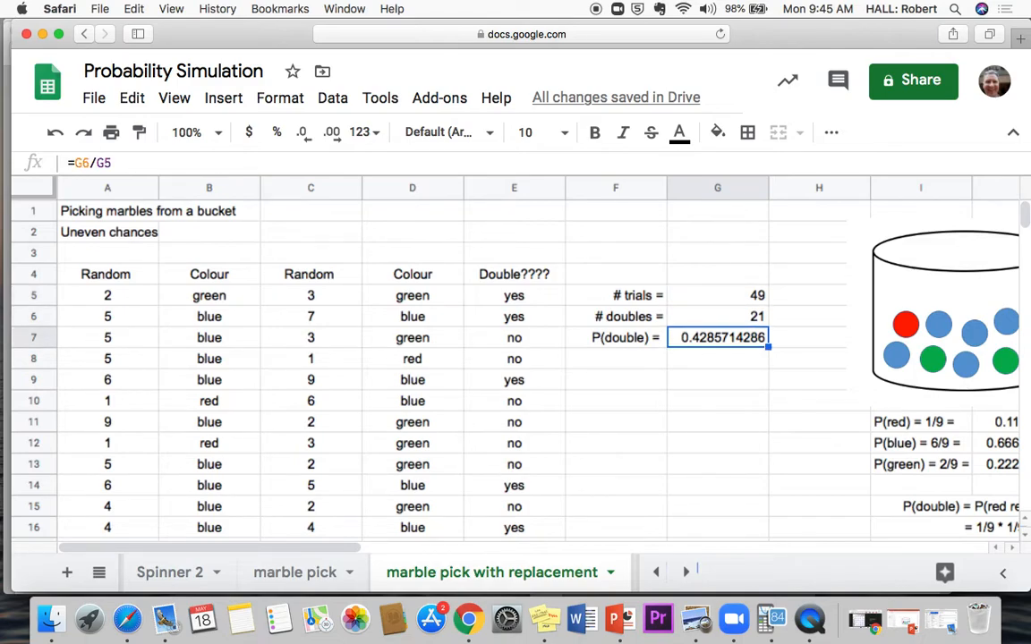
Examine the theoretical red, blue and green probabilities and the P(double) calculation below the marble bucket
key("Right")
key("Right")
key("Right")
key("Right")
key("Down")
key("Down")
key("Down")
key("Down")
key("Down")
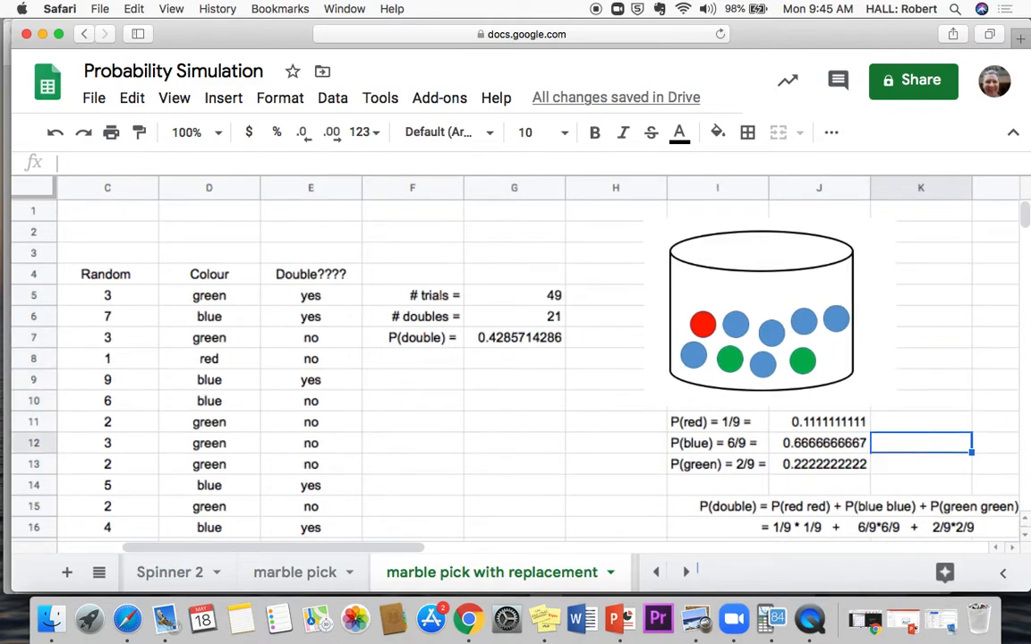
key("Down")
key("Down")
key("Down")
key("Right")
key("Down")
key("Down")
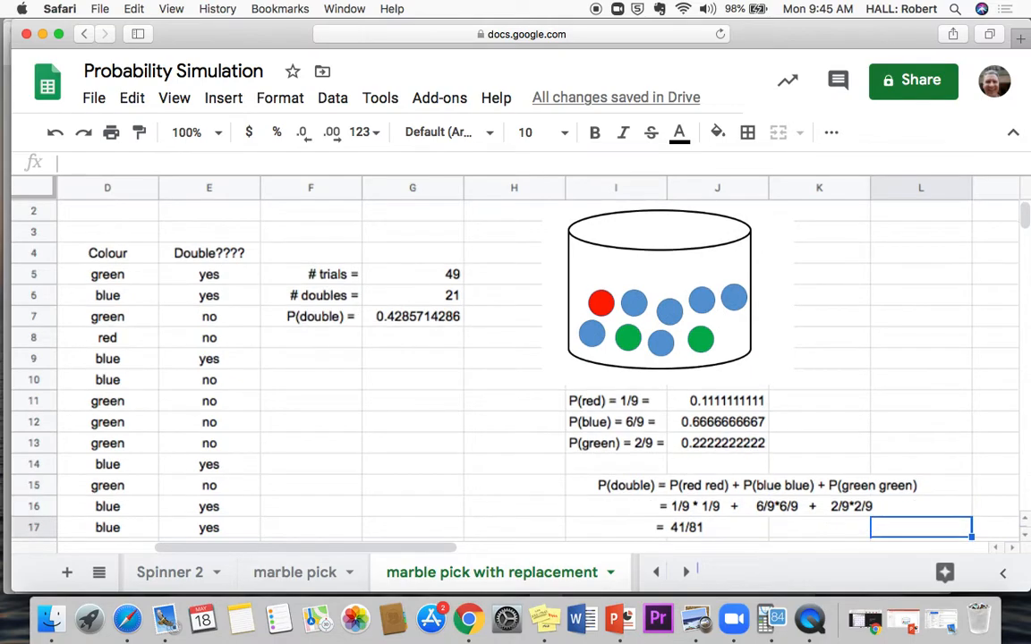
key("Down")
key("Down")
key("Down")
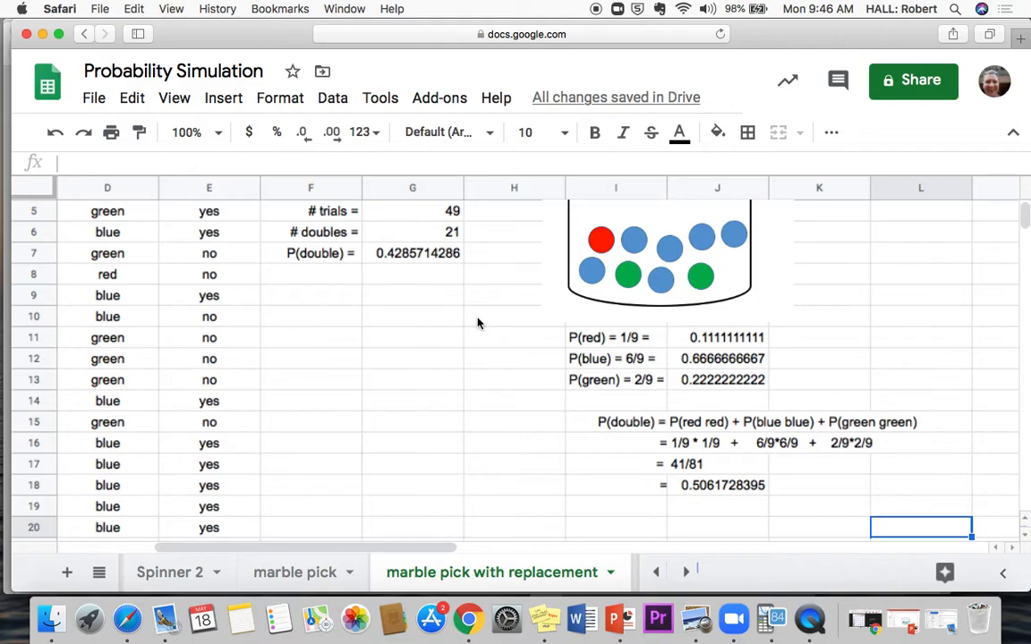
Recalculate the simulated picks repeatedly by entering 3, 1 and 2 in turn in cell I20, and clear the cell
left_click(650, 530)
type("3")
key("Return")
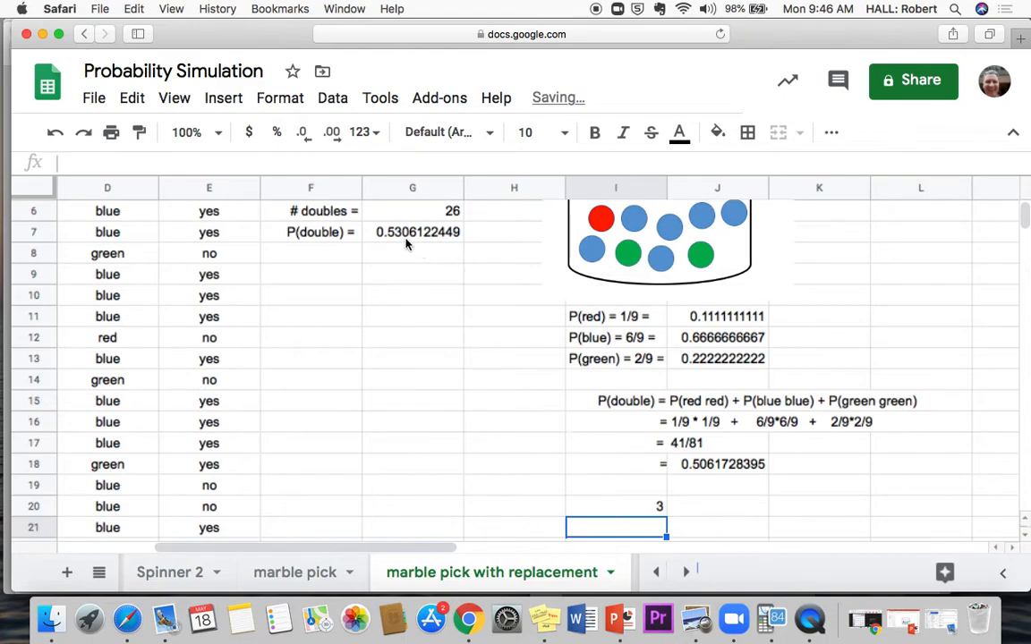
left_click(646, 514)
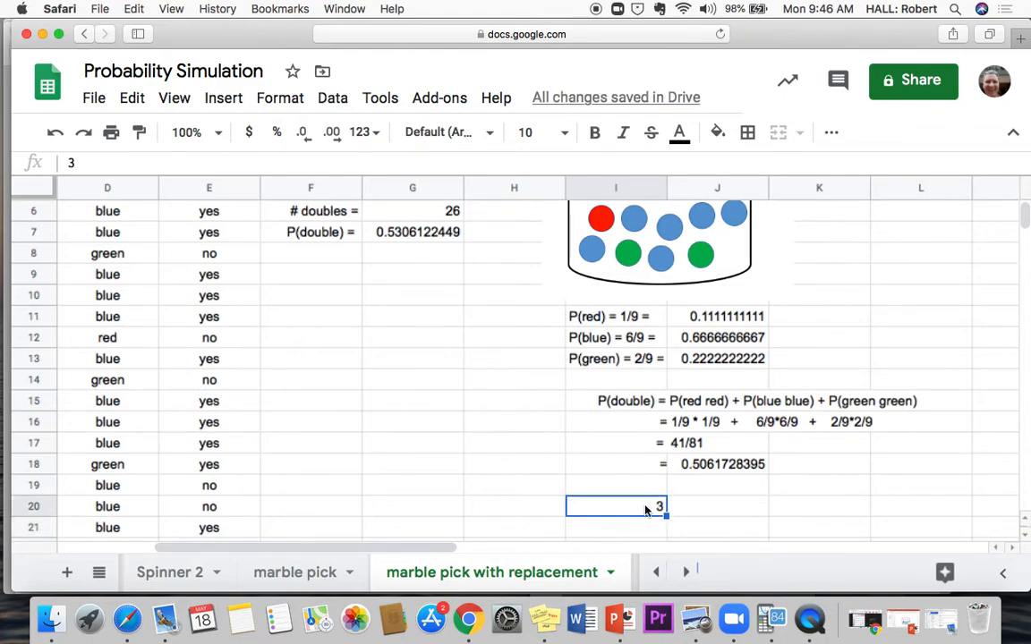
key("BackSpace")
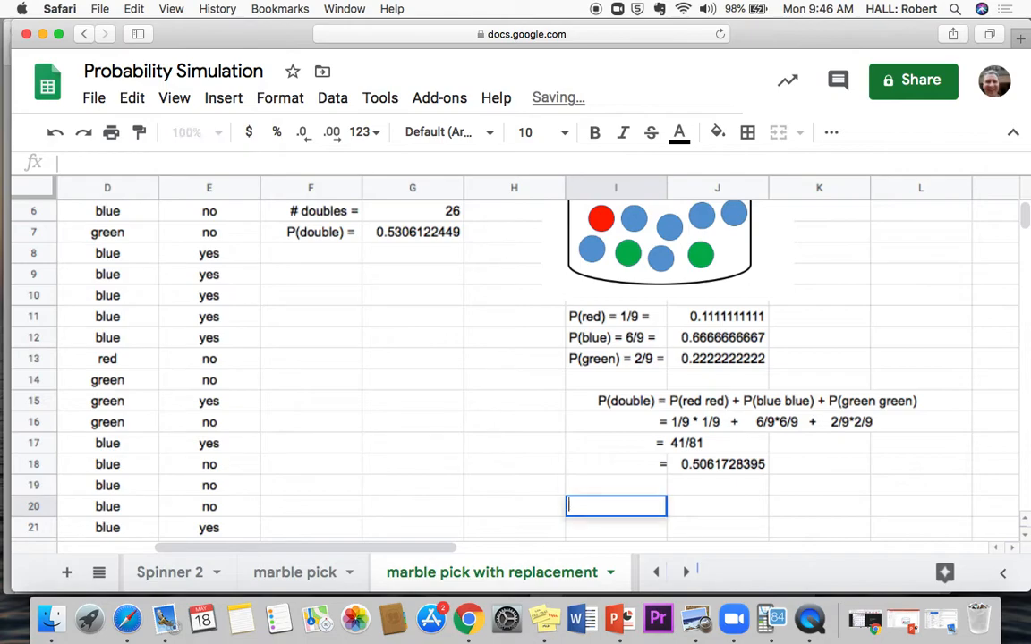
key("Return")
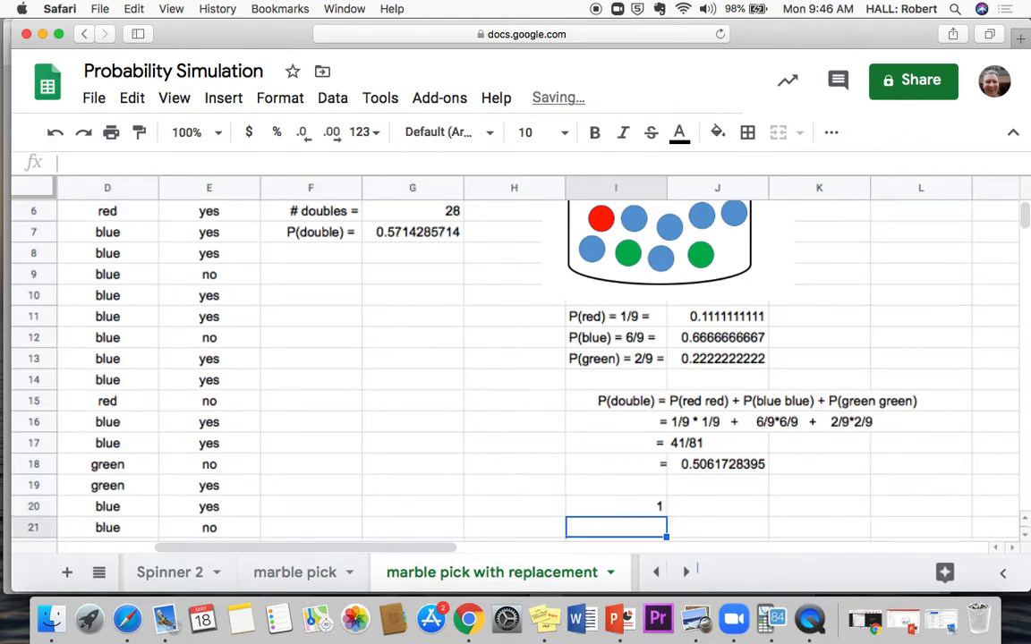
key("Up")
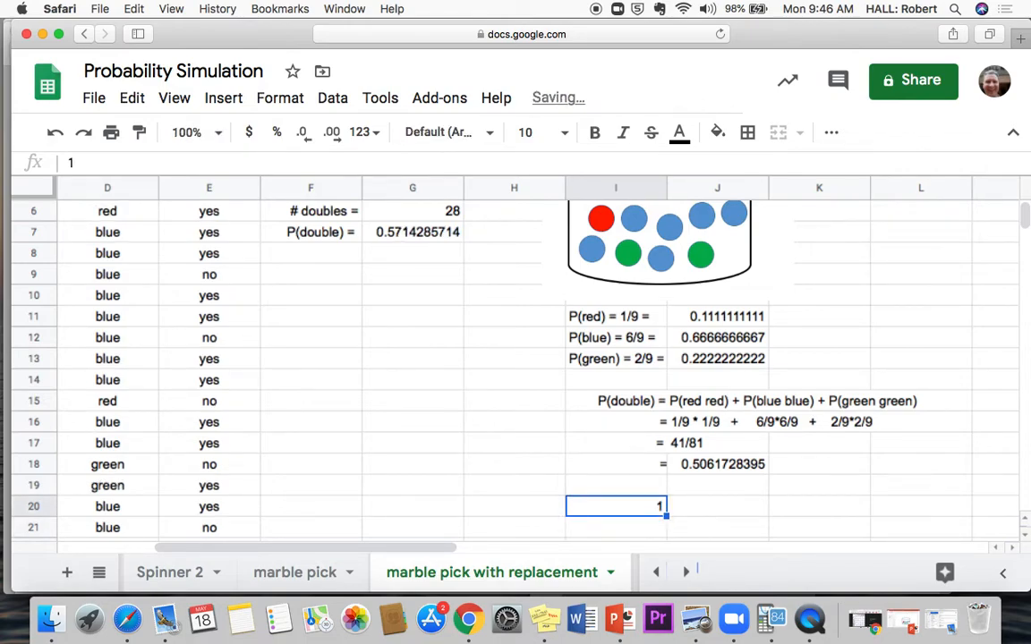
type("2")
key("Return")
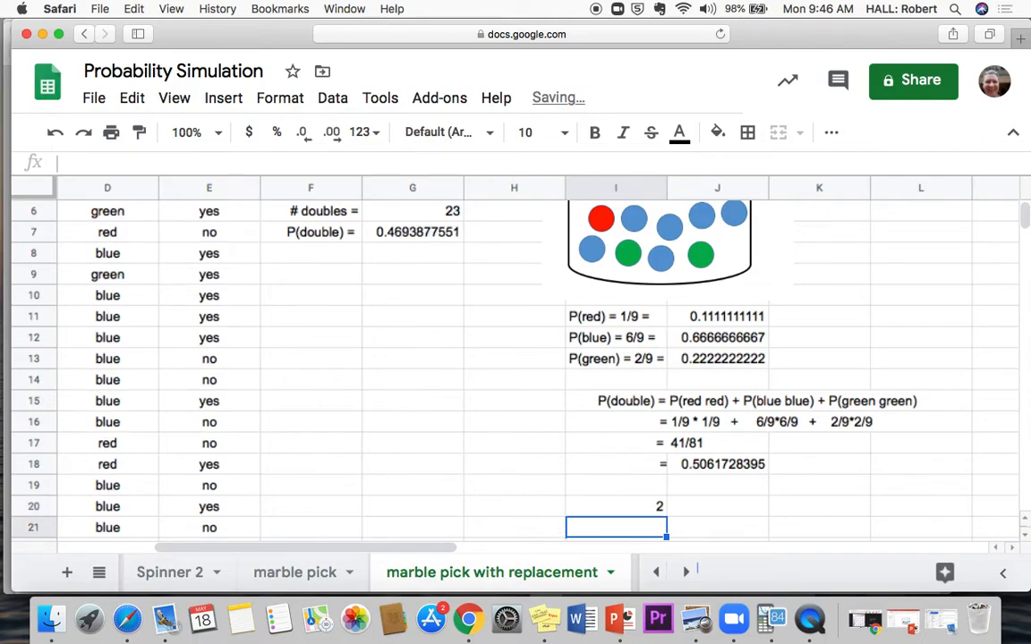
key("Up")
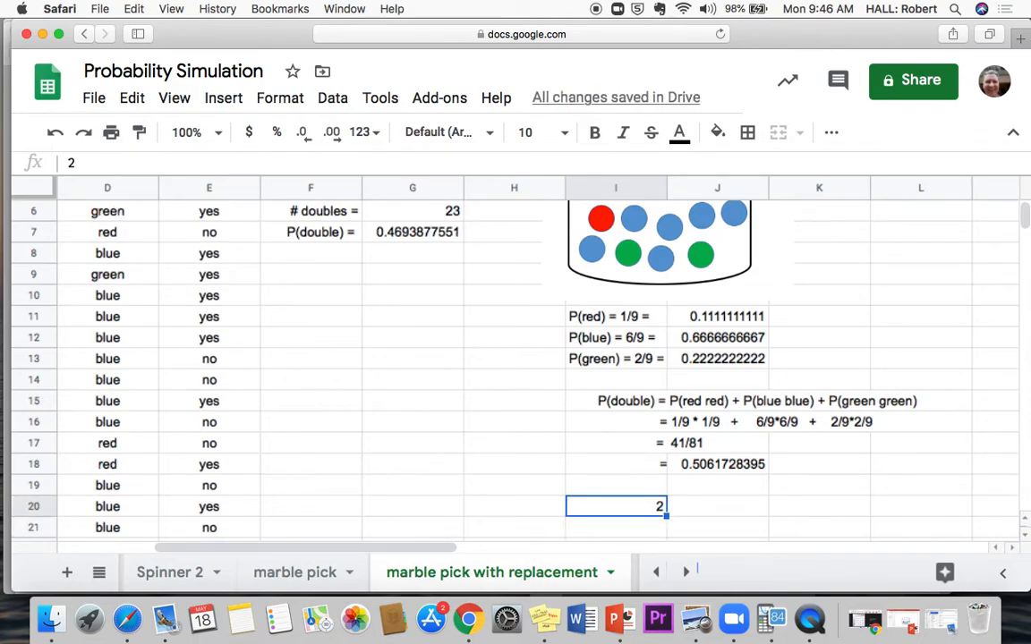
key("Delete")
Review the pick, colour and double formulas across A5 to E5 and the trial and double counts in G5 and G6
scroll(516, 358, "up", 5)
scroll(515, 358, "left", 4)
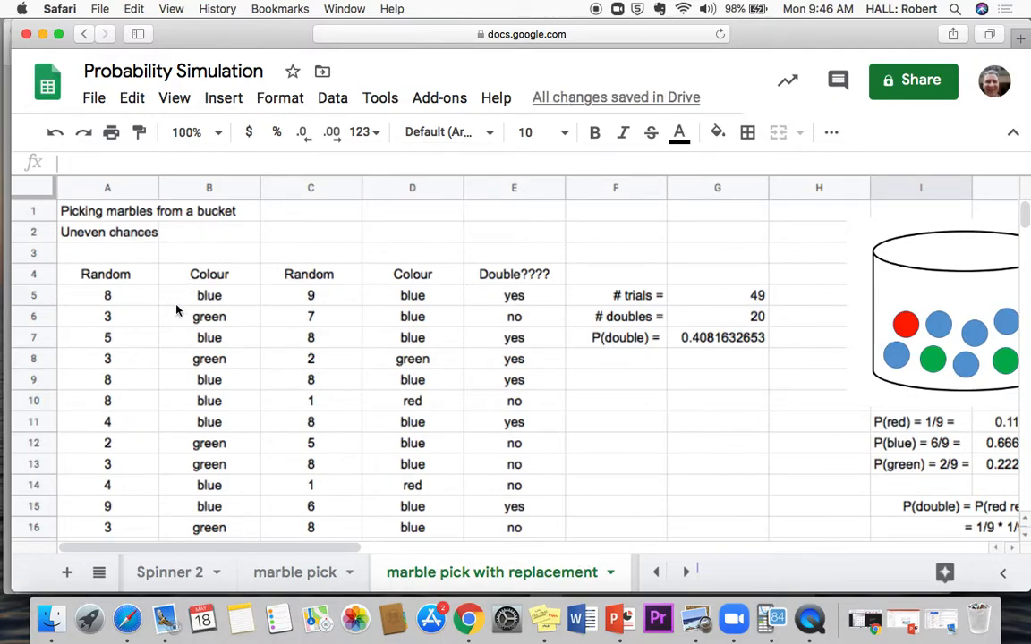
left_click(107, 294)
key("Right")
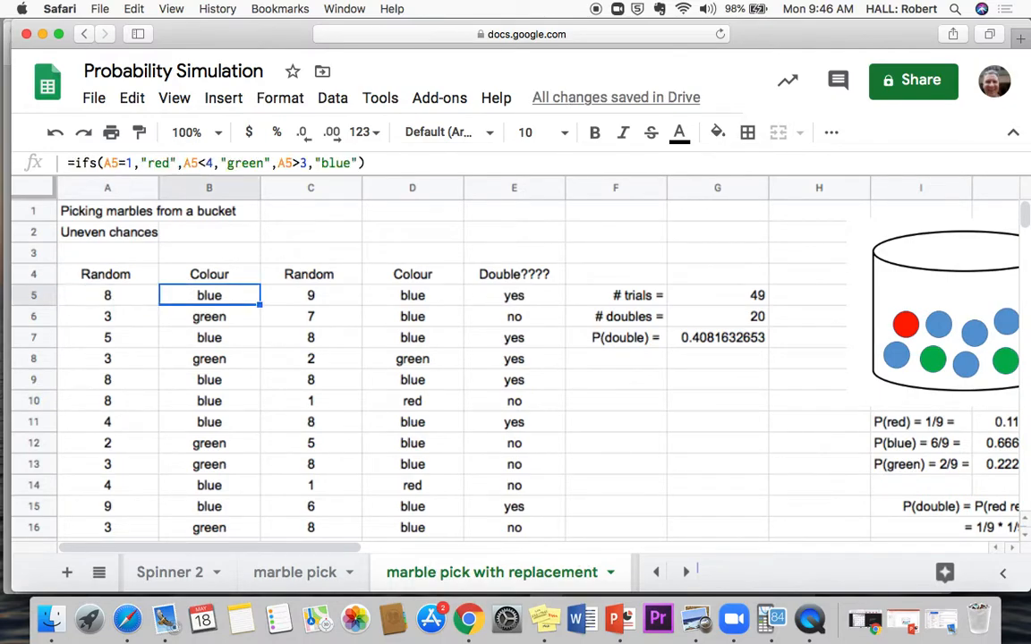
key("Right")
key("Right")
key("Right")
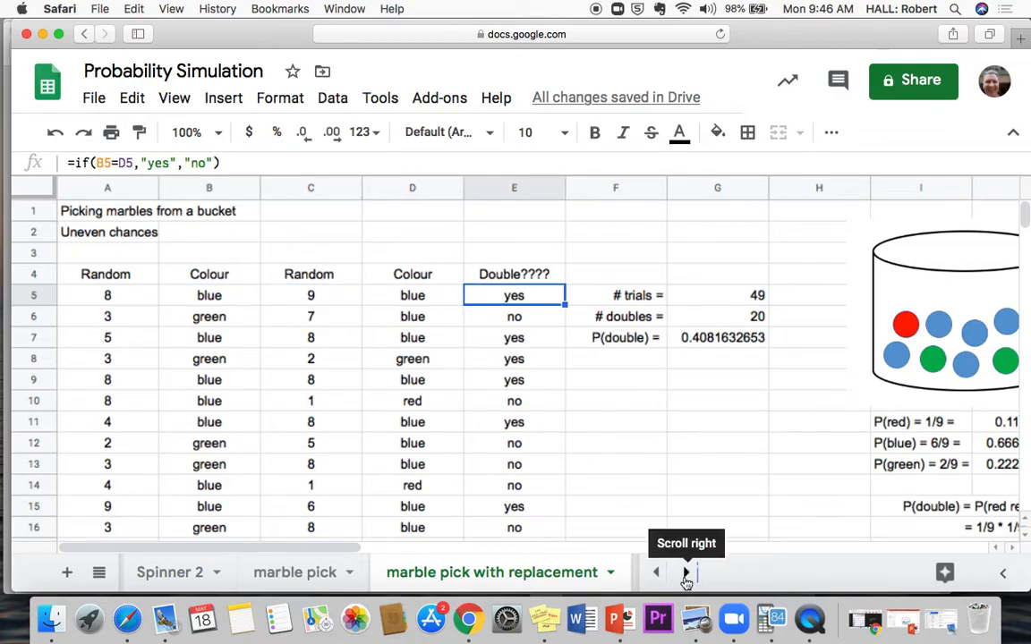
left_click(740, 298)
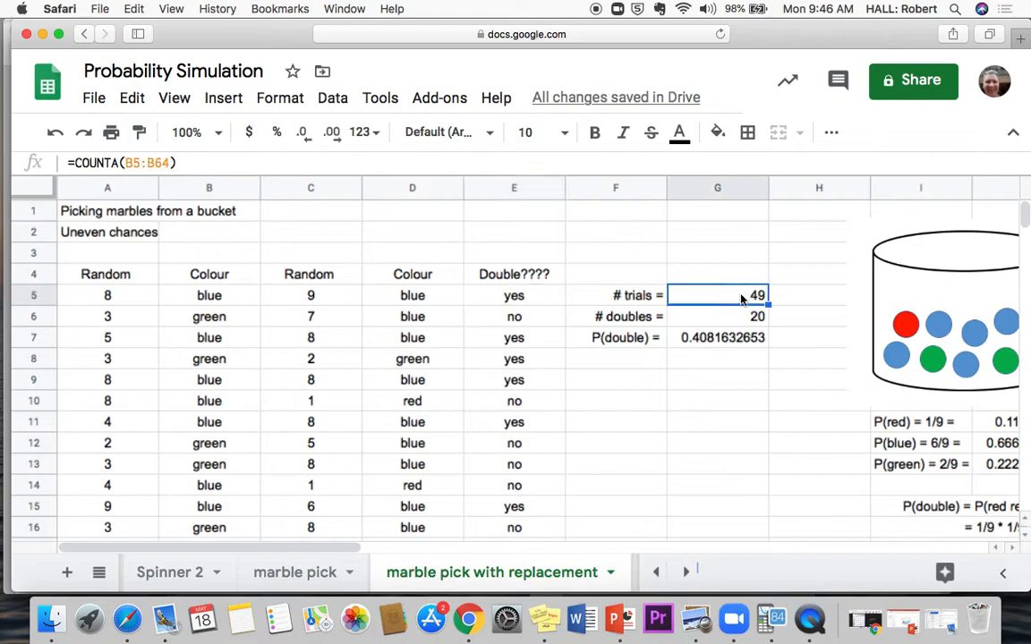
key("Down")
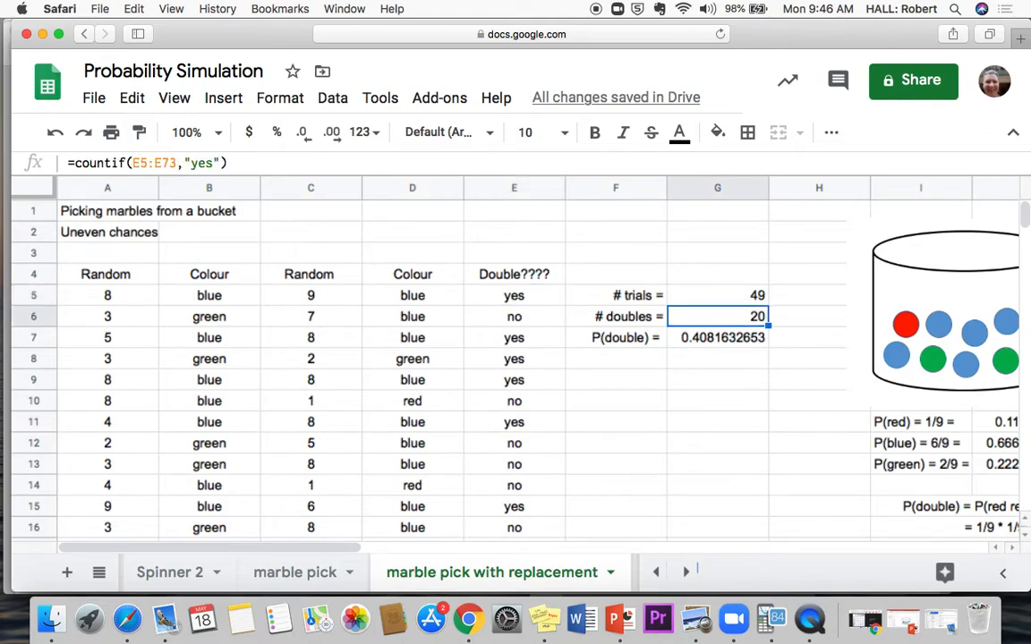
Open the Pick a card sheet and examine the card value, suit and card name formulas in A4, B4 and C4
left_click(685, 571)
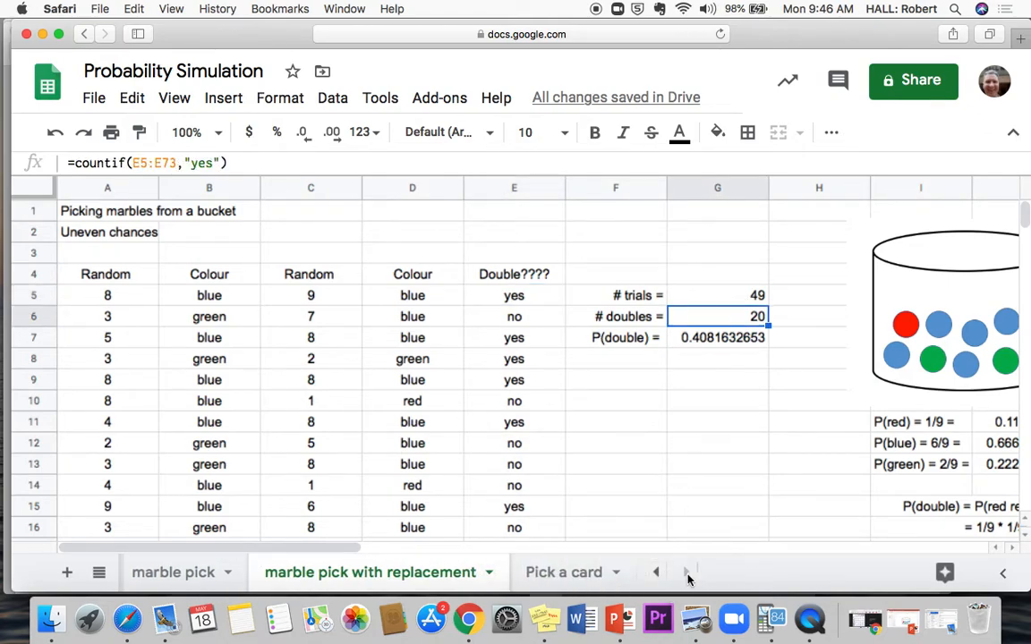
left_click(559, 573)
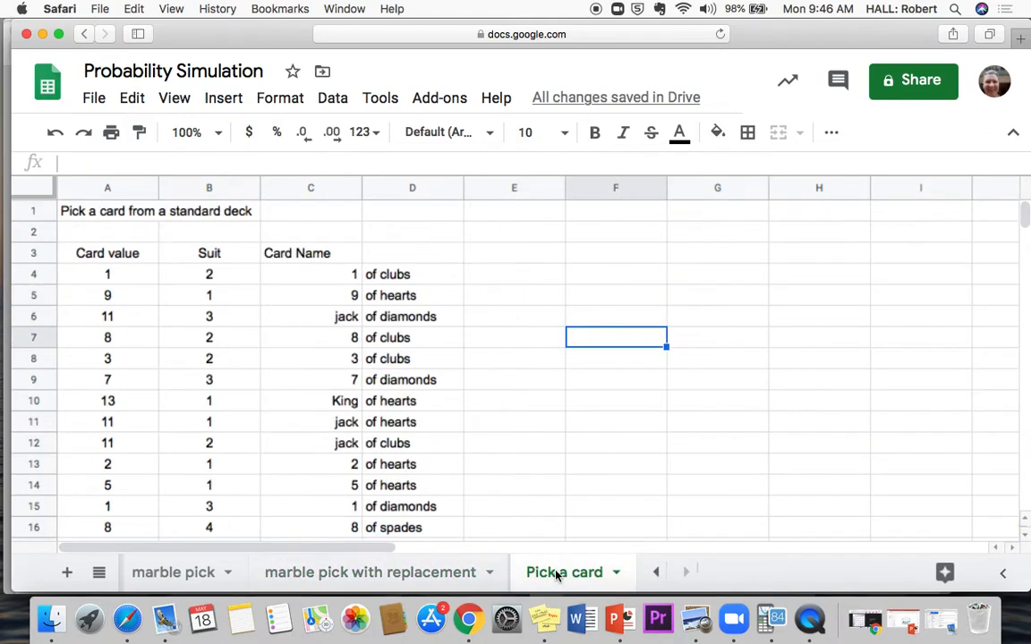
left_click(127, 281)
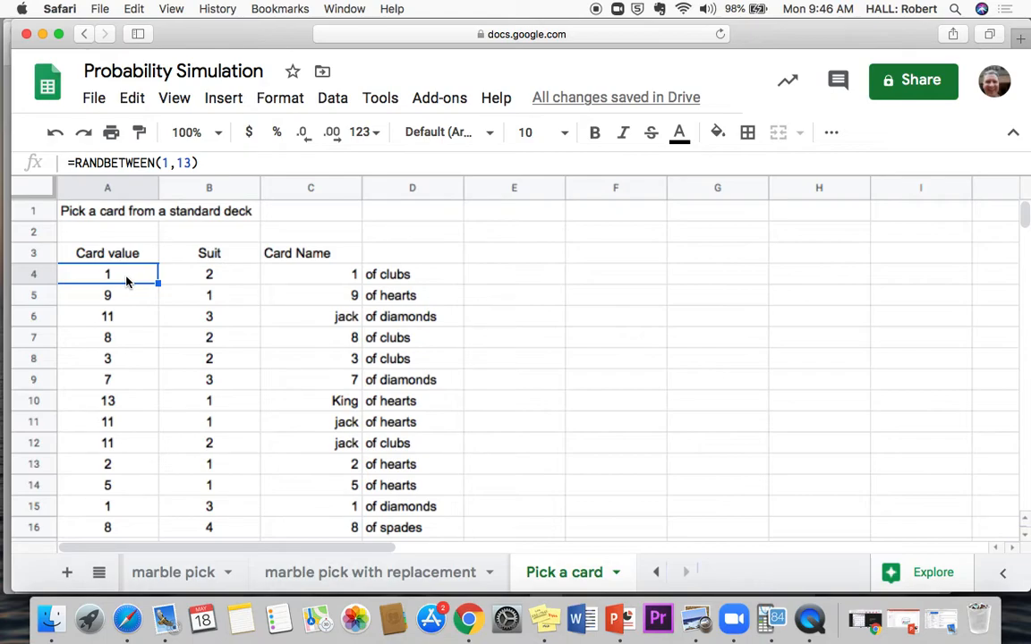
key("Right")
key("Right")
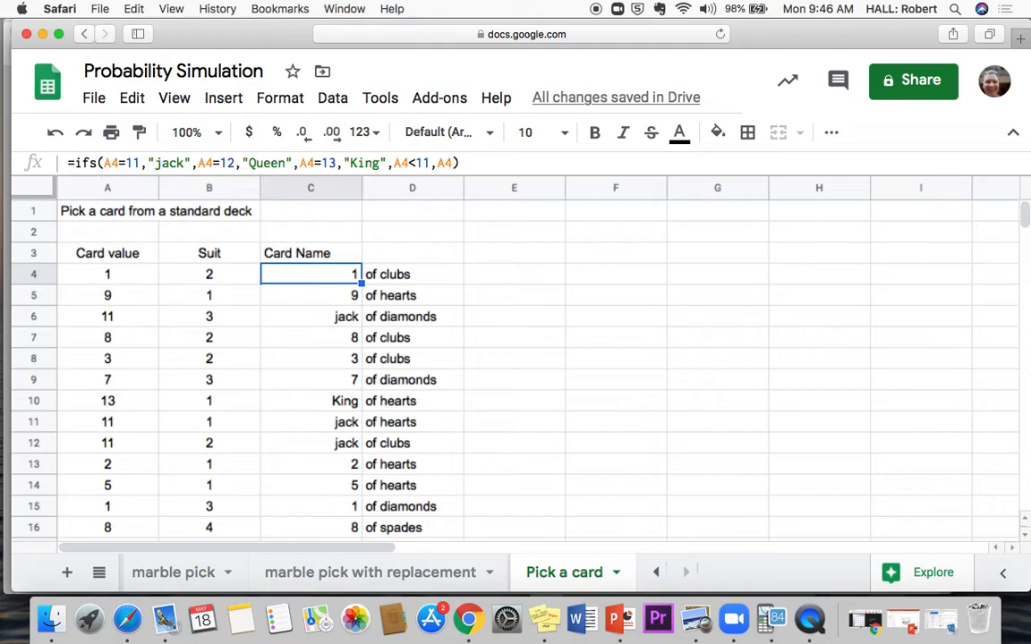
key("Left")
key("Left")
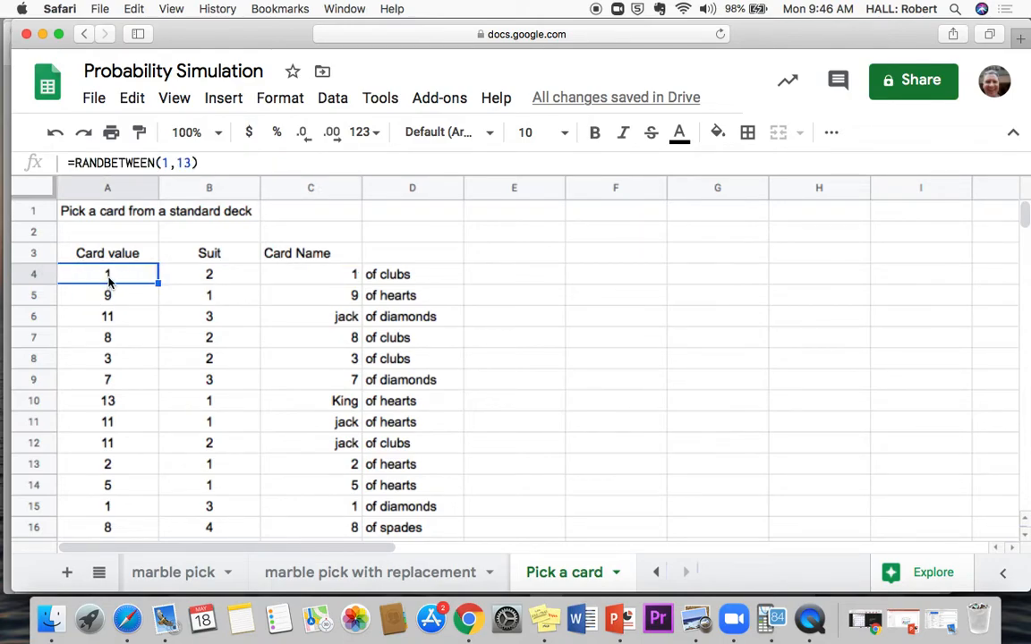
key("Right")
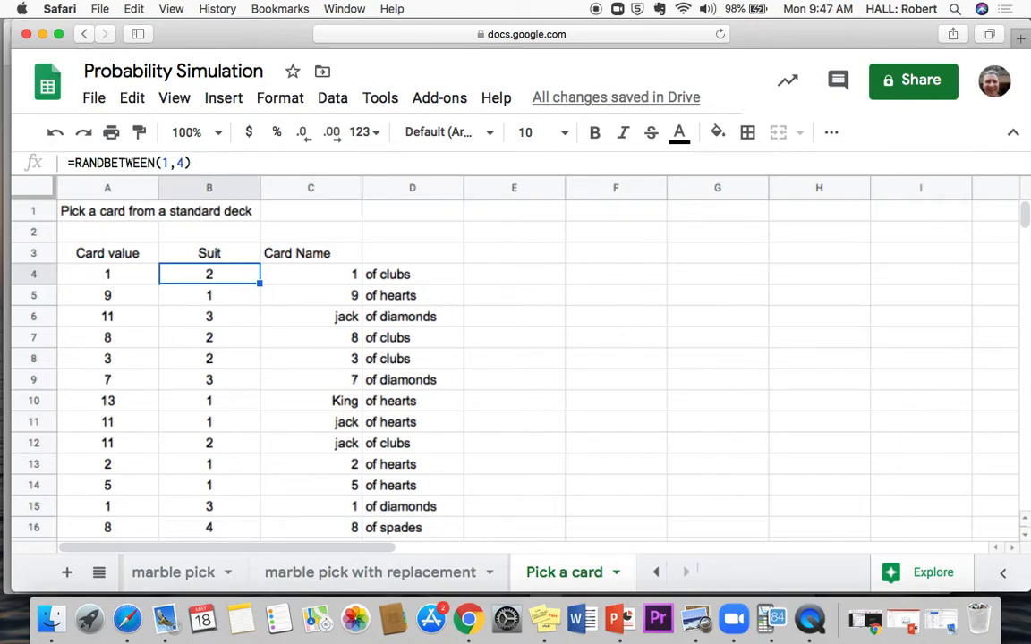
key("Right")
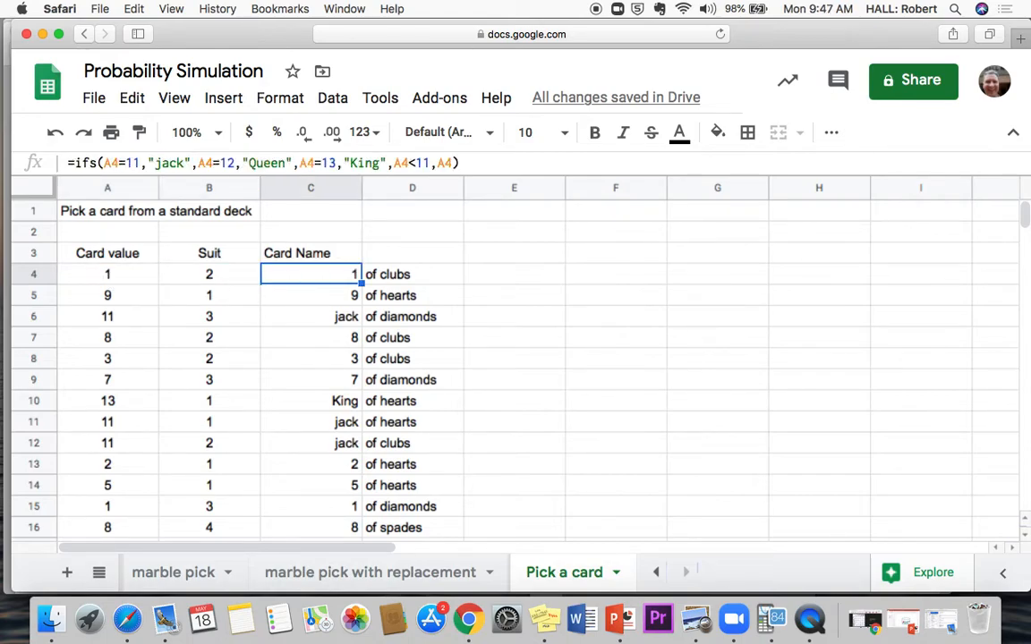
Capitalise "jack" as "Jack" in the ifs formula in cell C4, and go through its Queen, King and number conditions
left_click(159, 163)
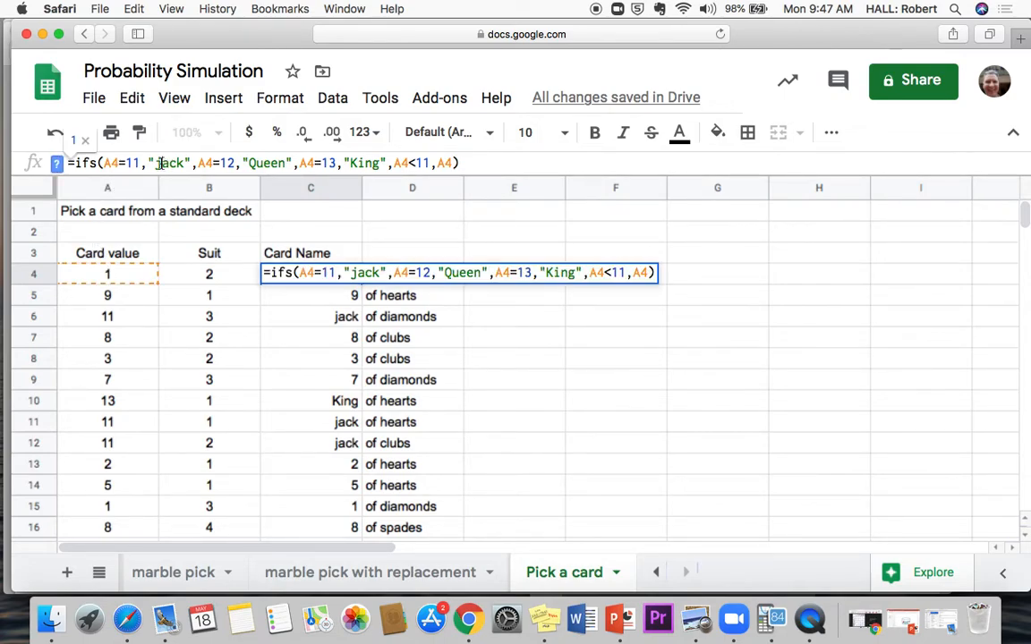
key("BackSpace")
type("J")
key("Right")
key("Right")
key("Right")
key("Right")
key("Right")
key("Right")
key("Right")
key("Right")
key("Right")
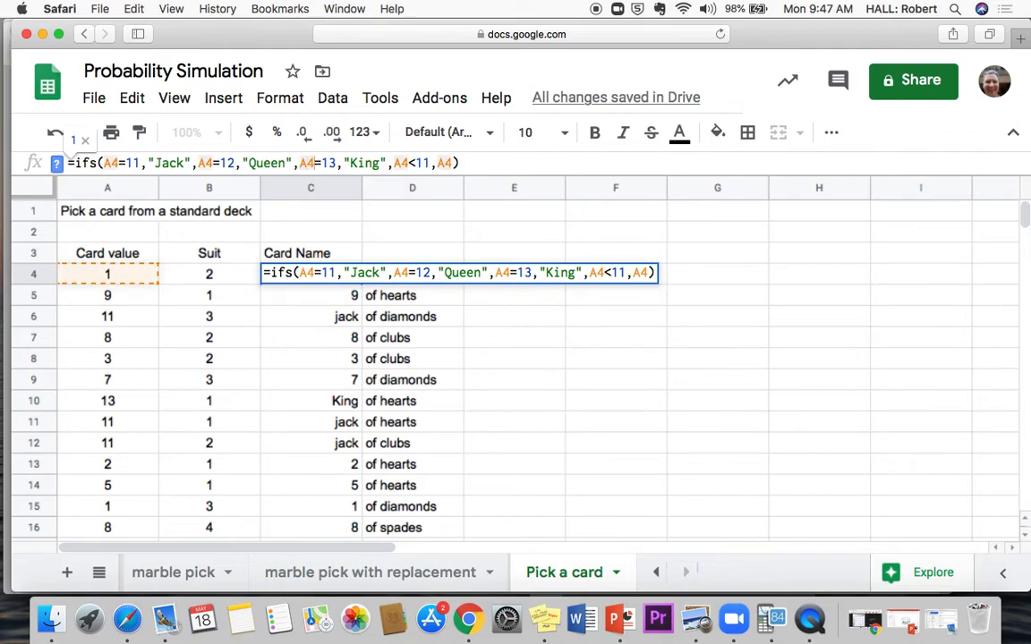
key("Right")
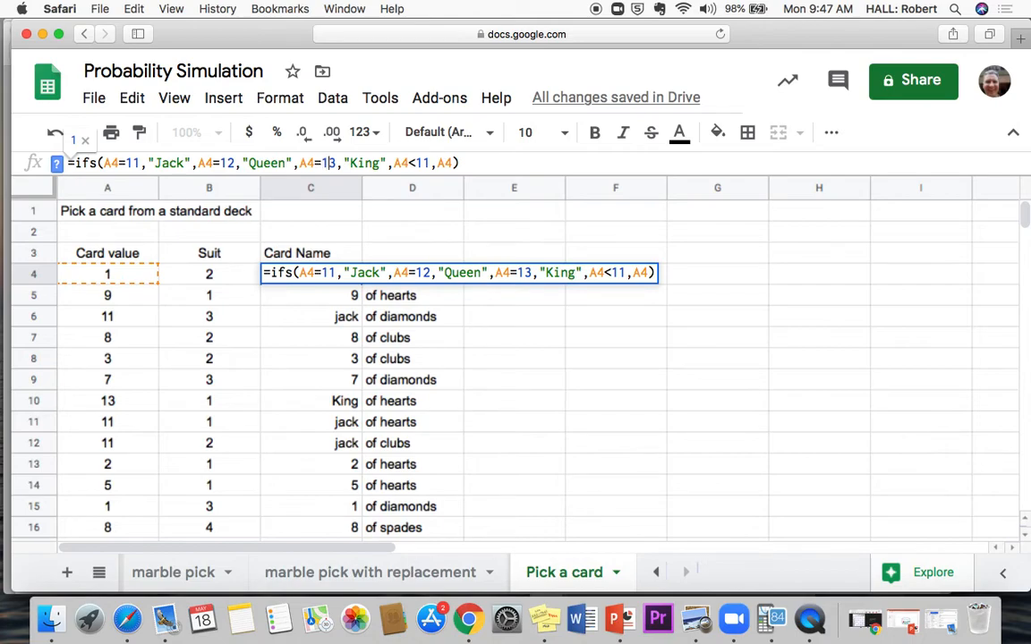
key("Right")
key("Right")
key("Right")
key("Right")
key("Right")
key("Right")
key("Right")
key("Right")
key("Right")
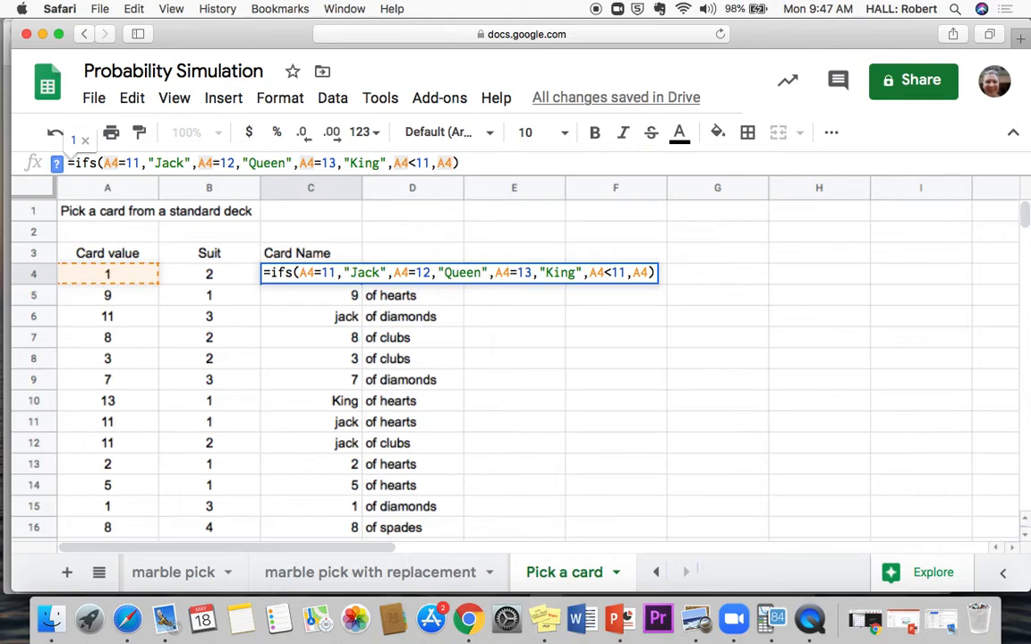
key("Return")
Fill the corrected card name formula from C4 down to C16
left_click(332, 275)
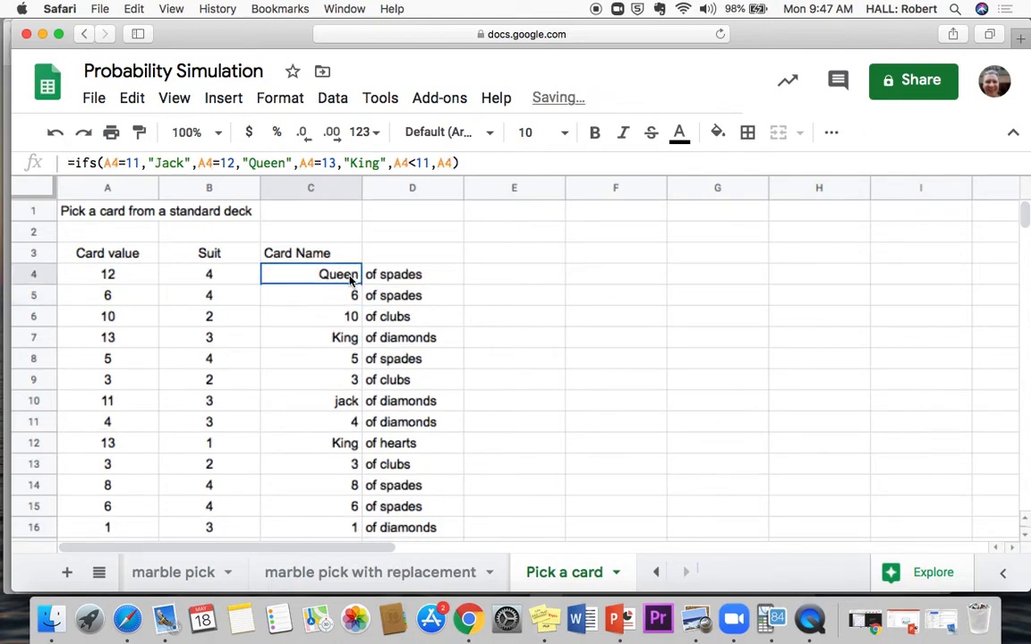
left_click_drag(361, 282, 355, 527)
left_click(520, 484)
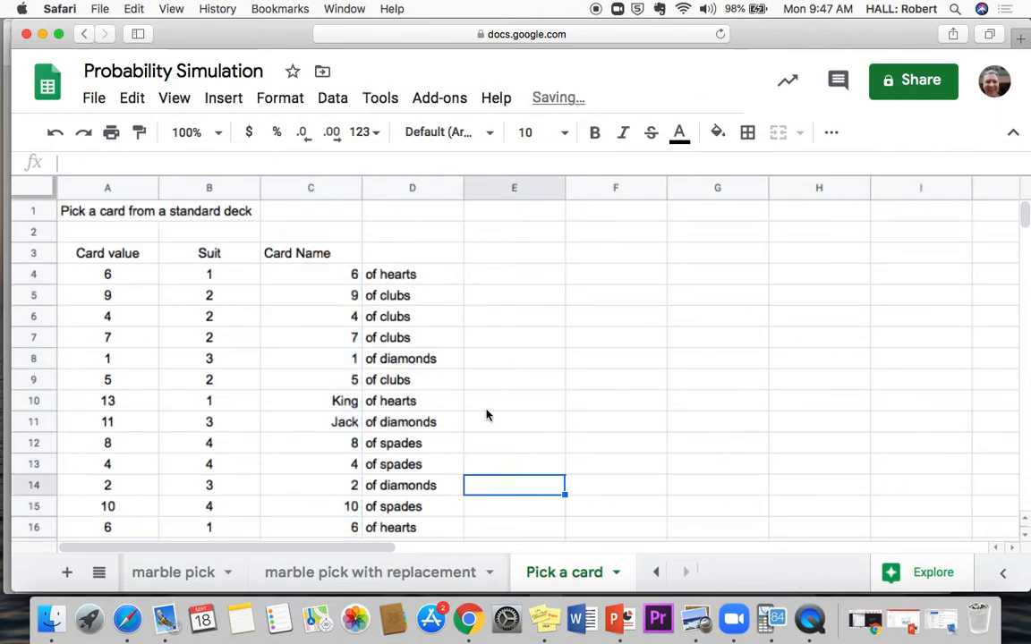
Examine the ifs formula in cell D4 that converts the suit number into a suit name
left_click(391, 275)
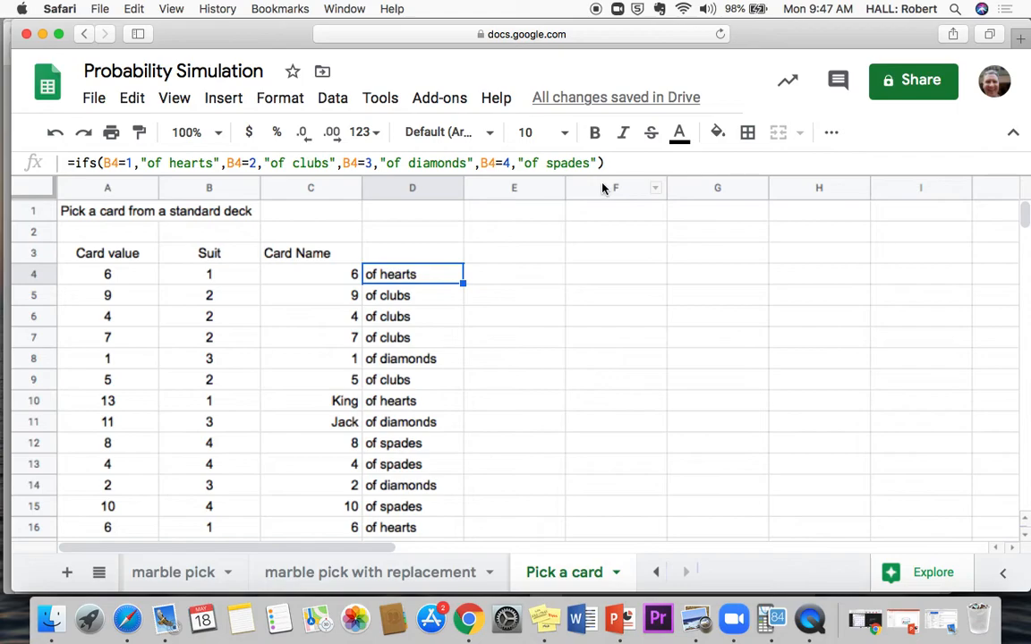
left_click(587, 324)
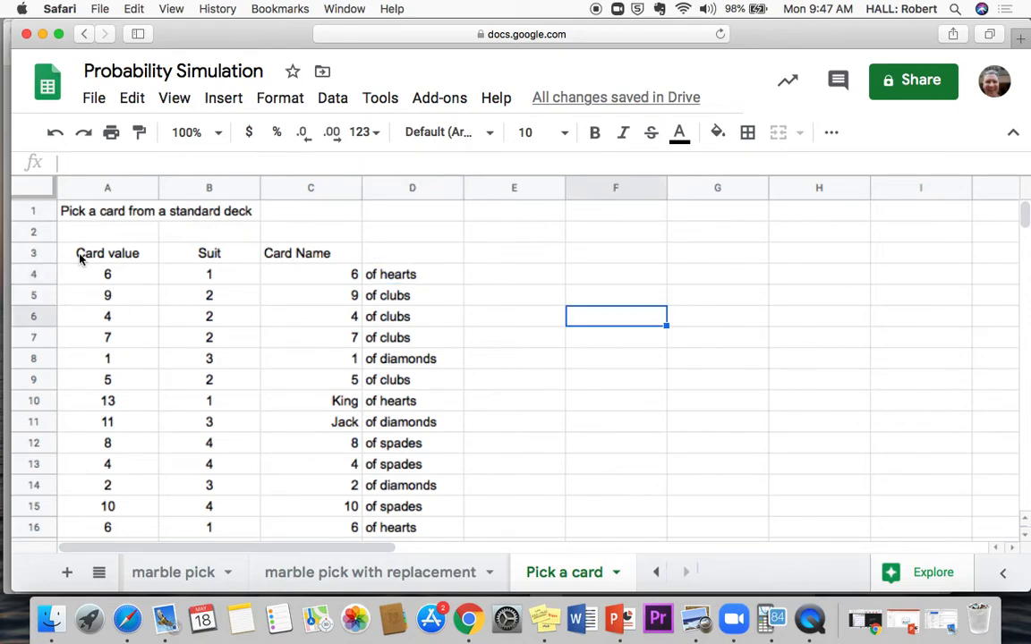
left_click_drag(79, 256, 224, 535)
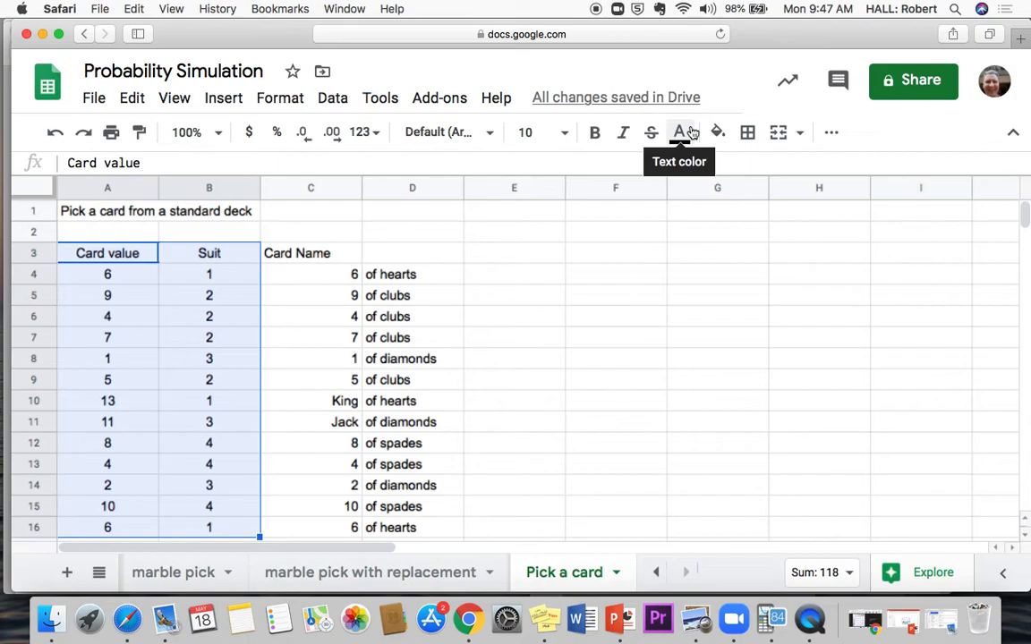
left_click(170, 100)
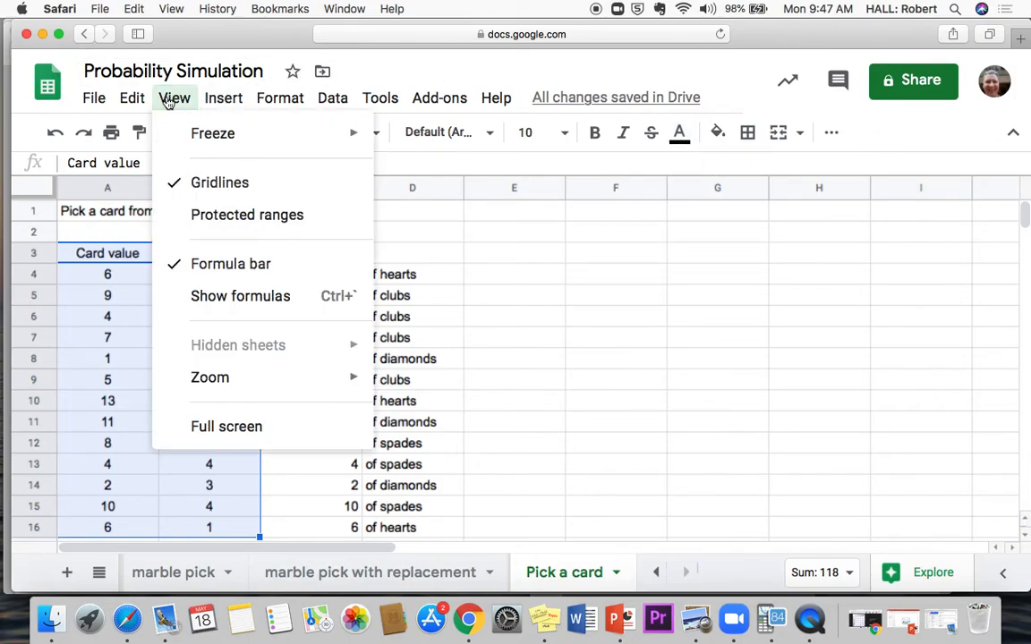
mouse_move(246, 387)
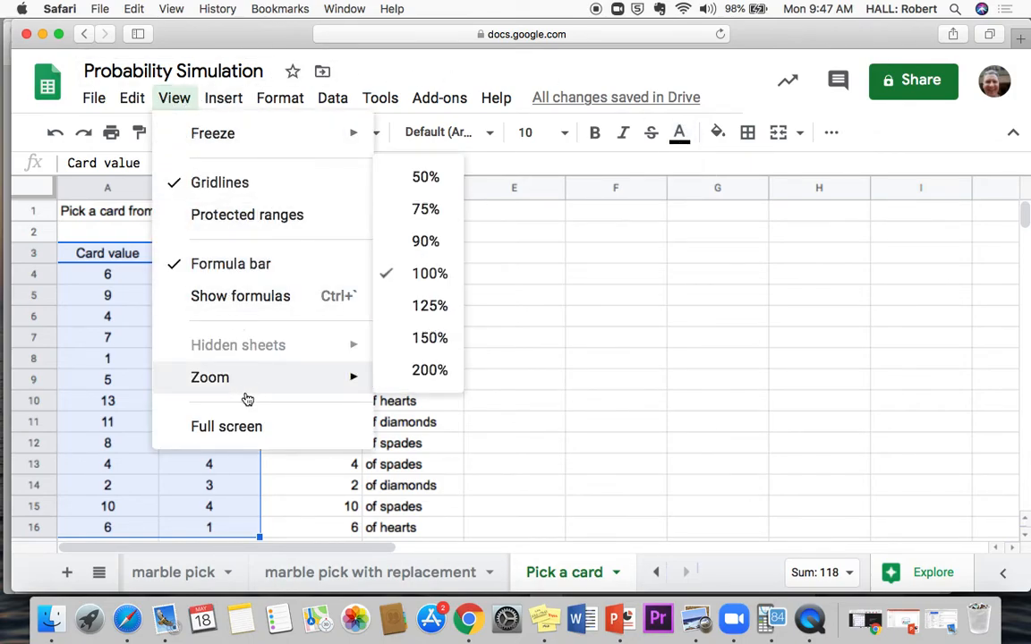
mouse_move(278, 101)
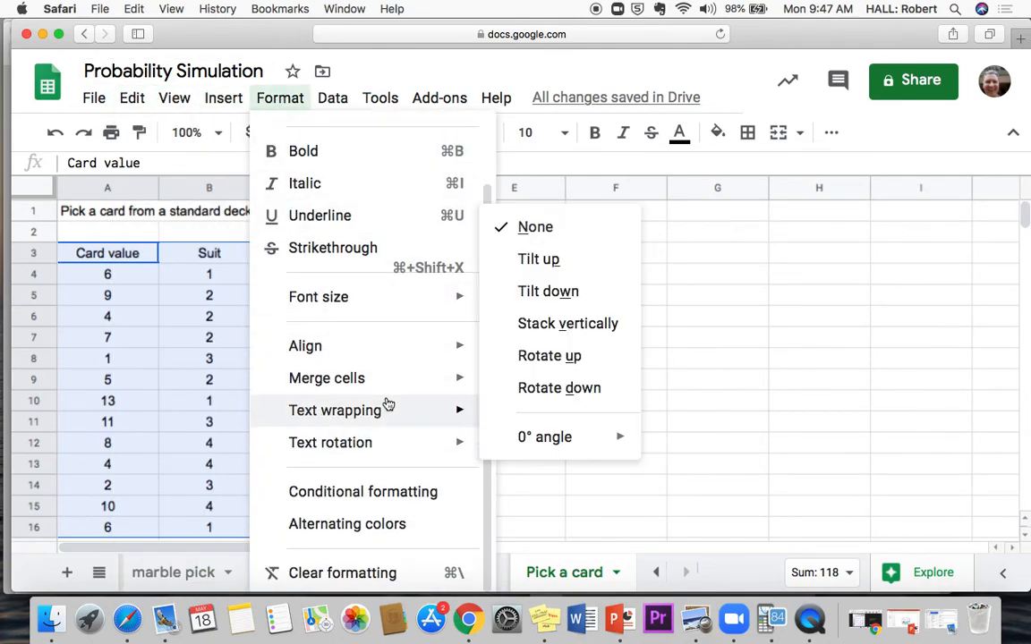
mouse_move(383, 105)
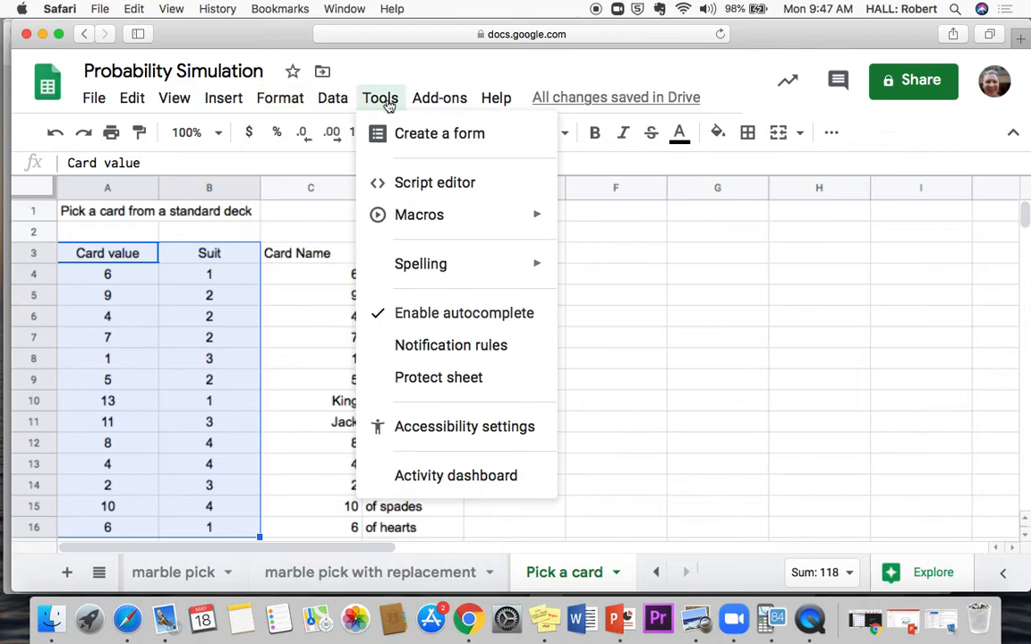
left_click(727, 447)
Hide the card value and suit numbers in A3:B16 by colouring their text white, and narrow columns A and B
left_click_drag(108, 259, 225, 537)
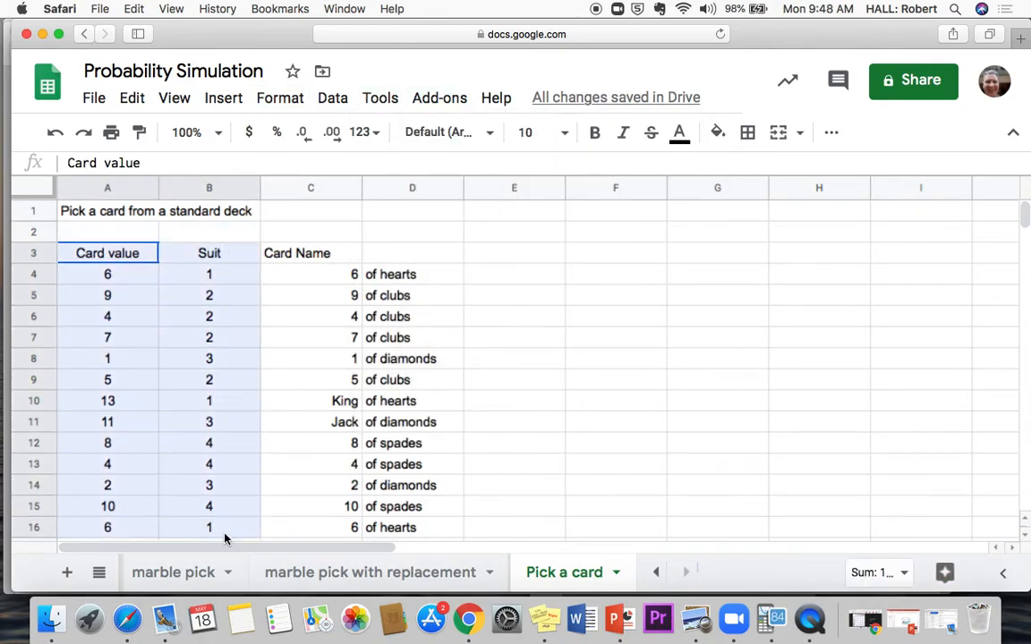
left_click(679, 132)
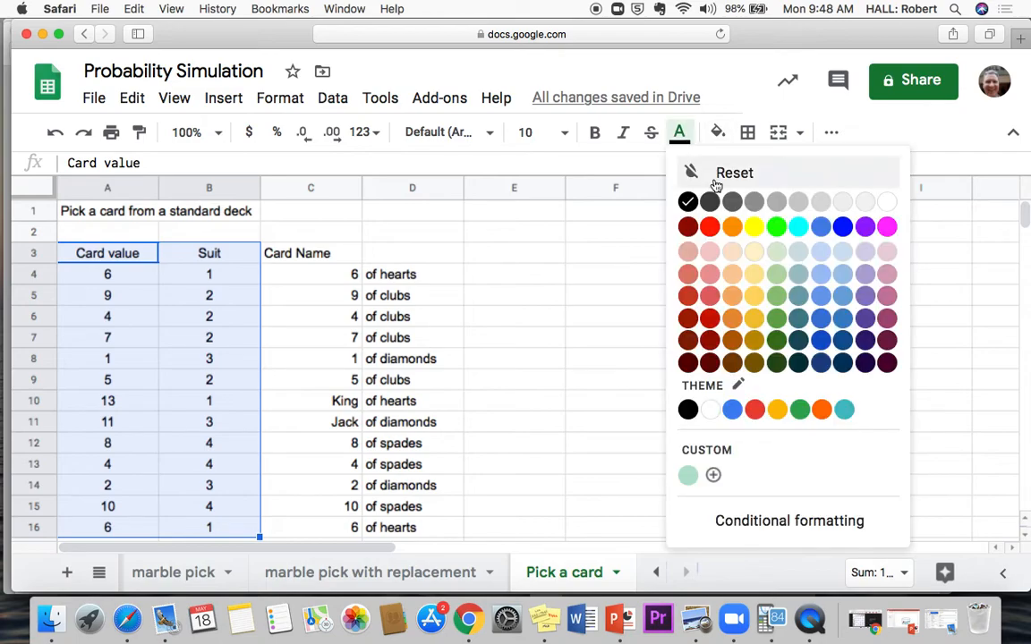
left_click(886, 203)
left_click_drag(157, 191, 96, 185)
left_click_drag(199, 184, 135, 184)
left_click(517, 321)
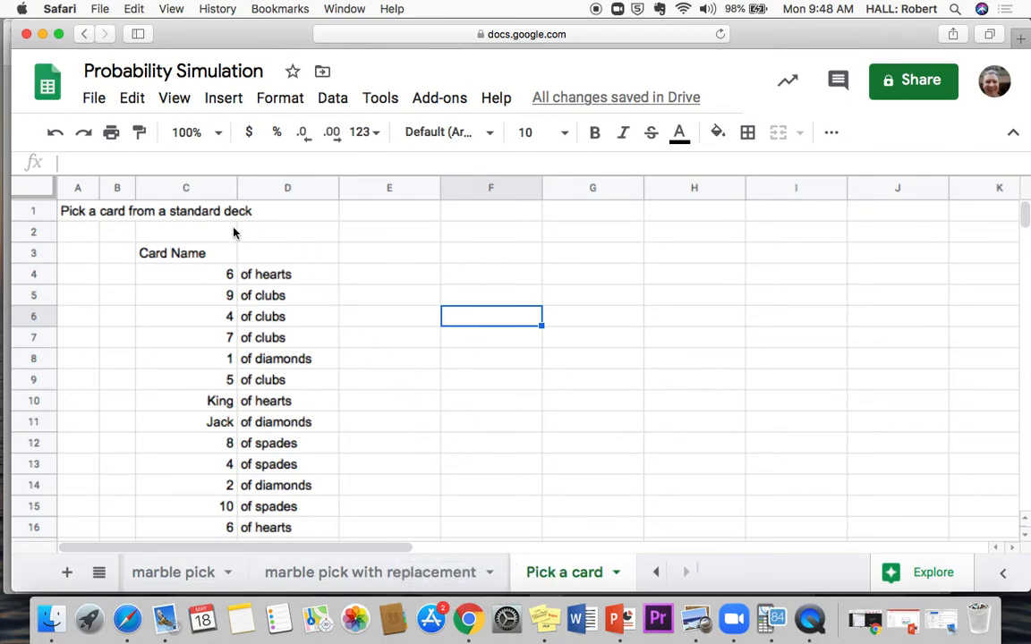
Enter the note "WITH REPLACEMENT" in cell A2 below the sheet's title
left_click(84, 233)
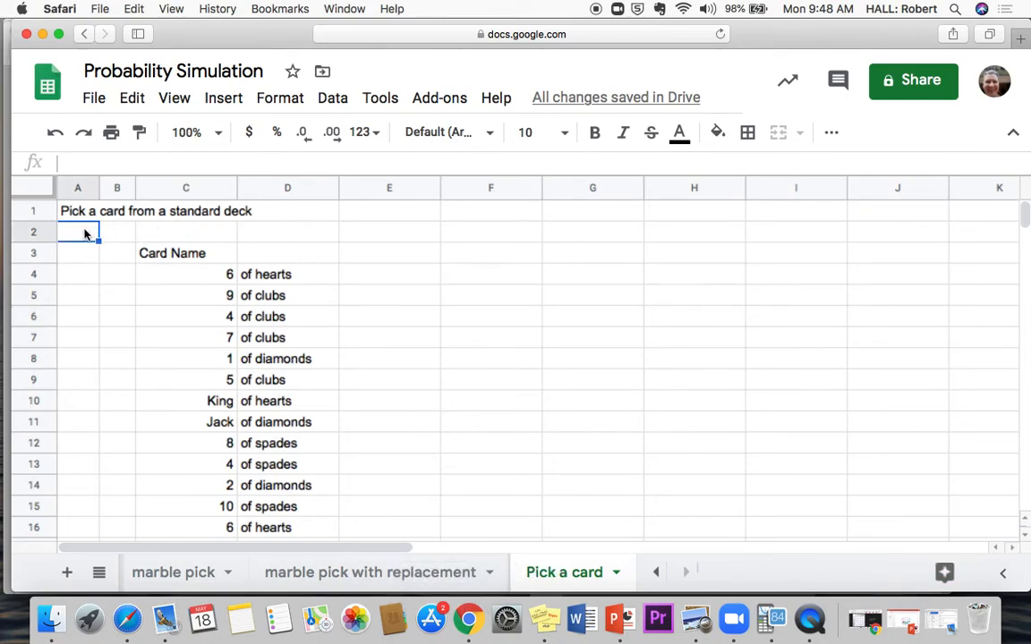
type("WI")
key("BackSpace")
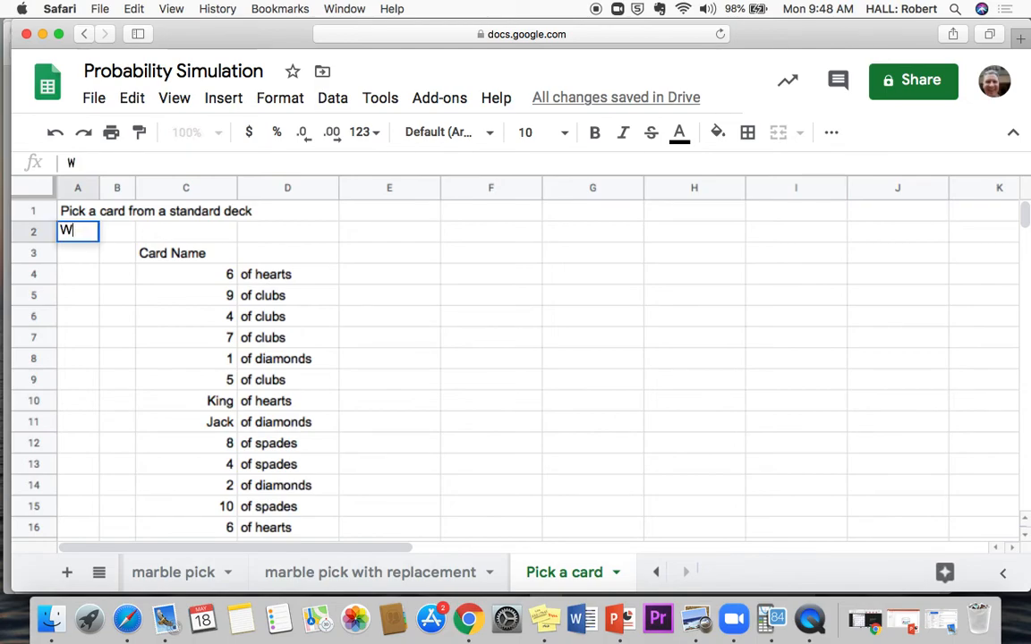
type("ITH RE")
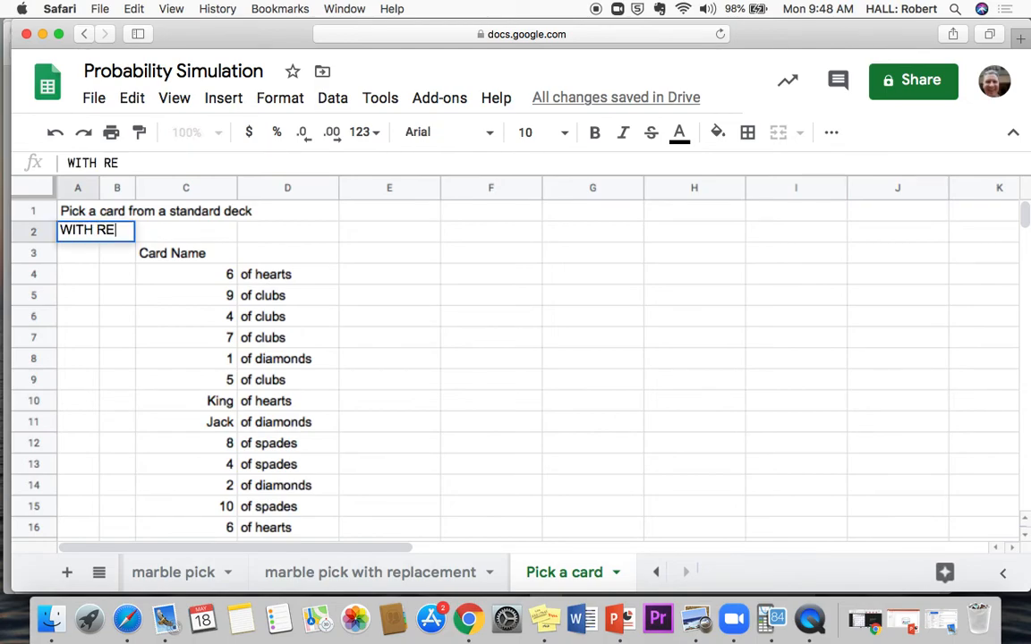
type("PLACEMENT")
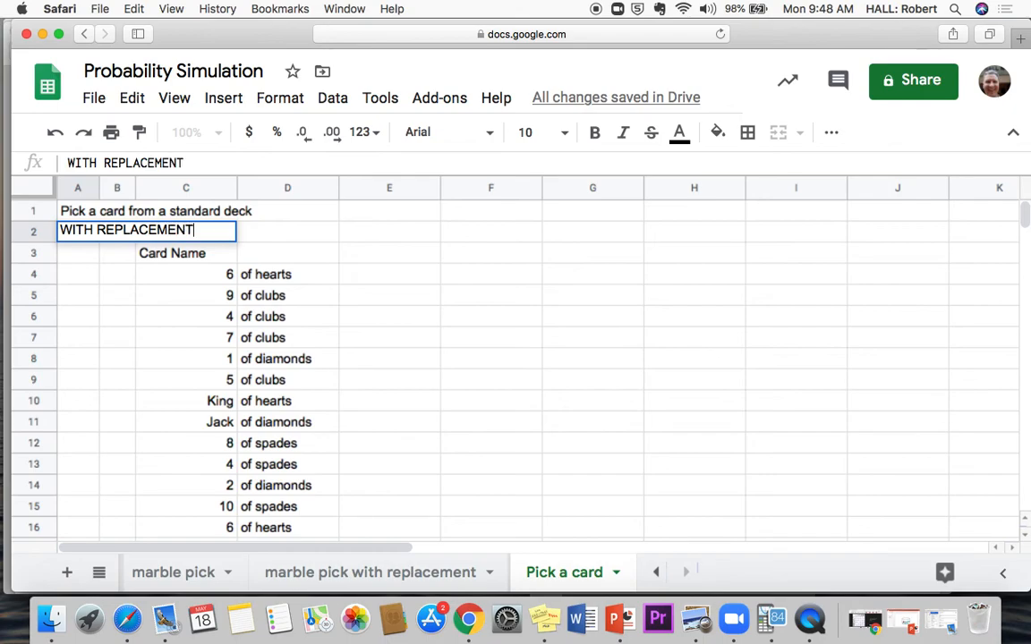
key("Return")
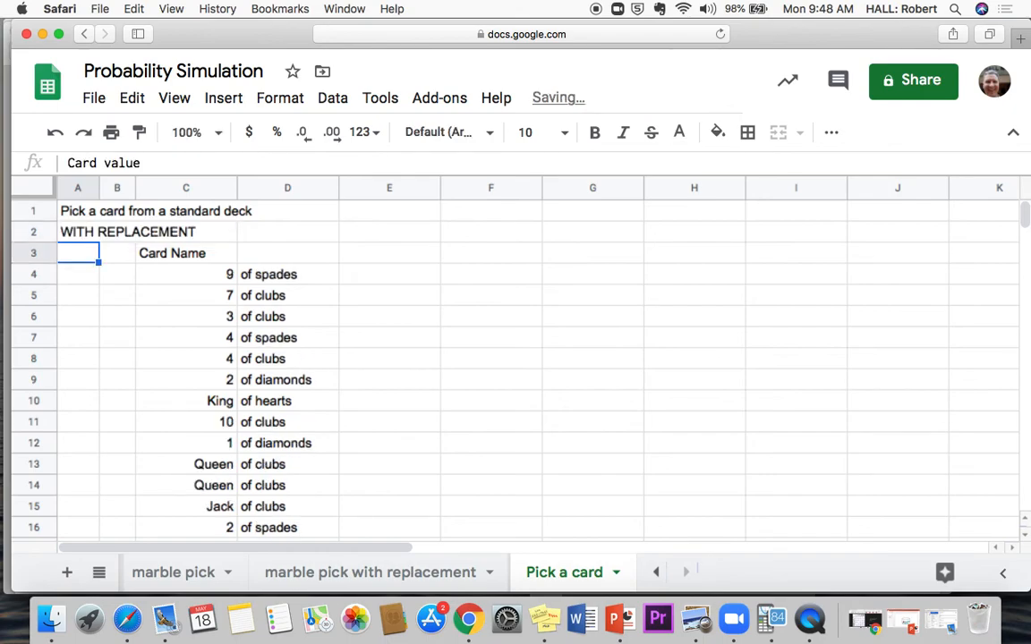